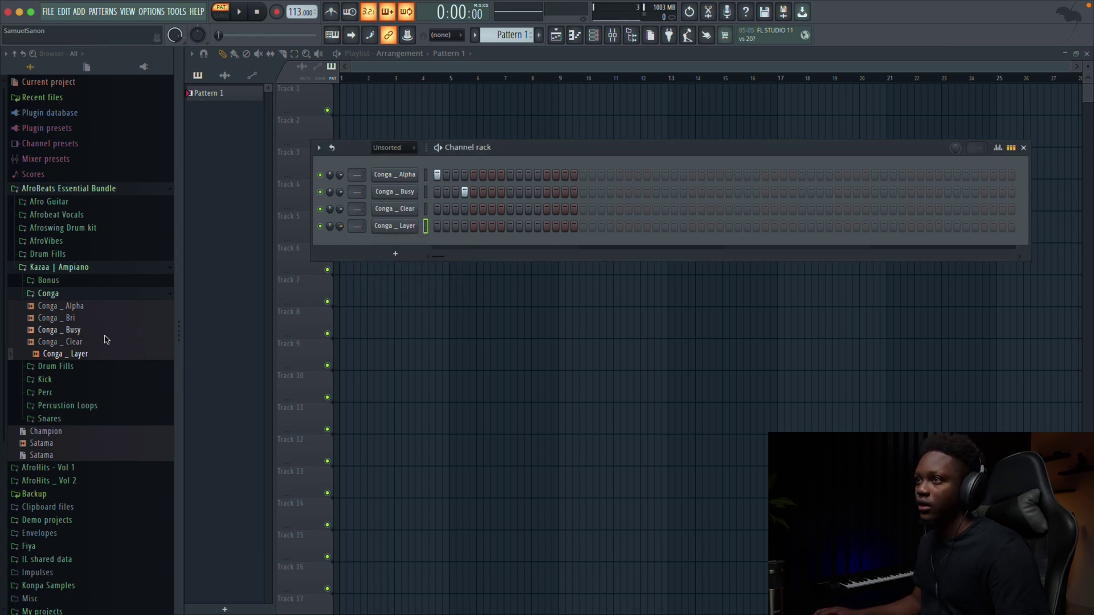
- Add the Conga _ Bri sample below Conga _ Layer and the Yawah kick above Conga _ Alpha in the channel rack
drag(63, 317, 393, 240)
click(55, 377)
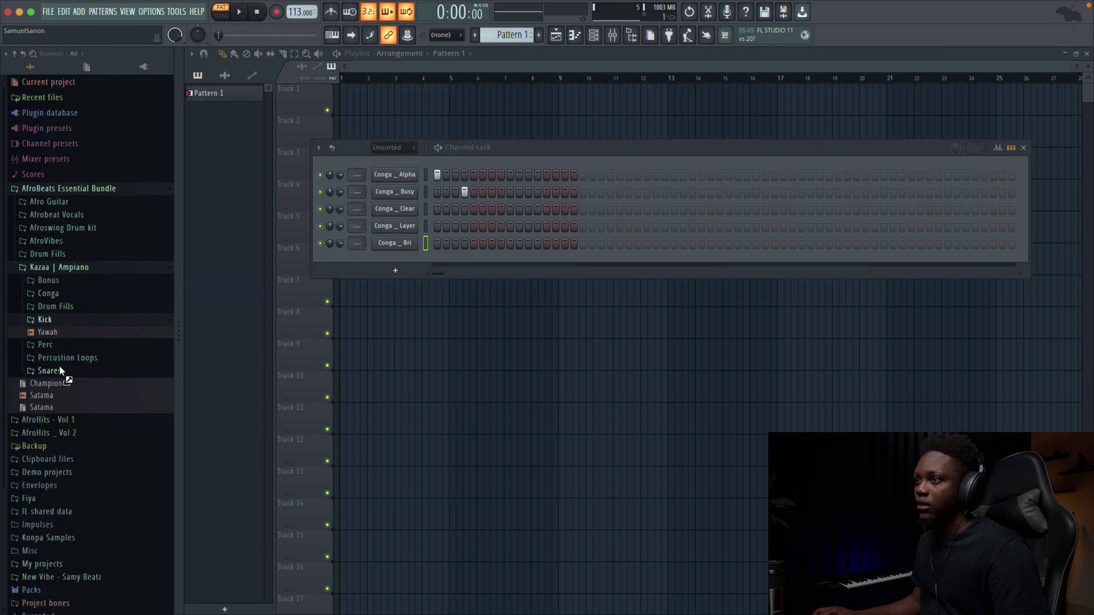
click(50, 322)
click(50, 323)
drag(52, 336, 392, 171)
key(space)
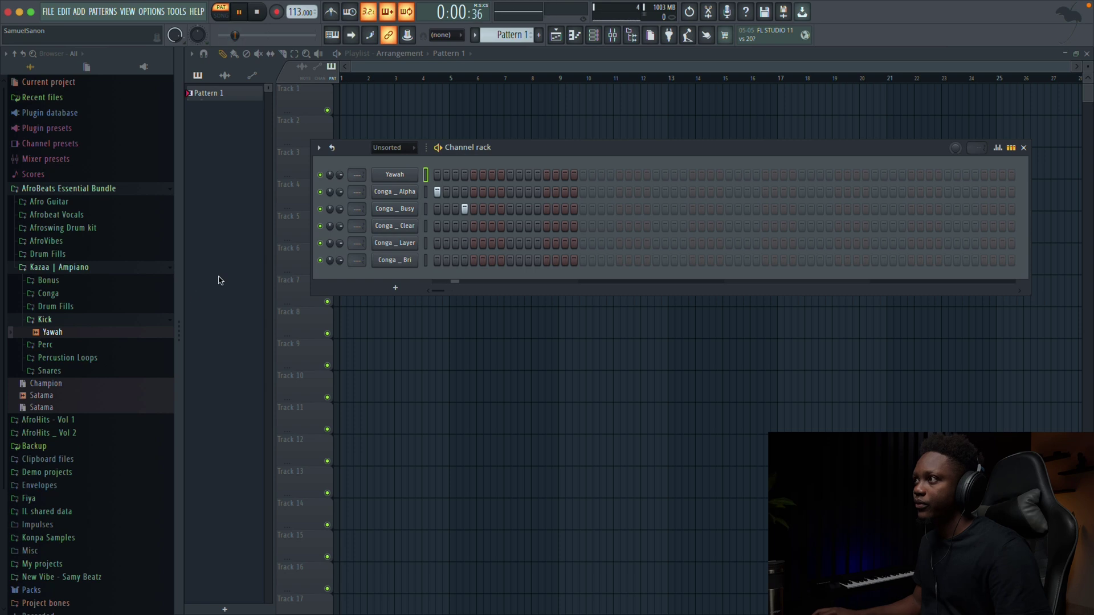
- Add Afro Perc _ Imp from the AfroHits _ Vol 2 AfroPercs folder to the channel rack below Conga _ Busy
scroll(69, 319, down, 3)
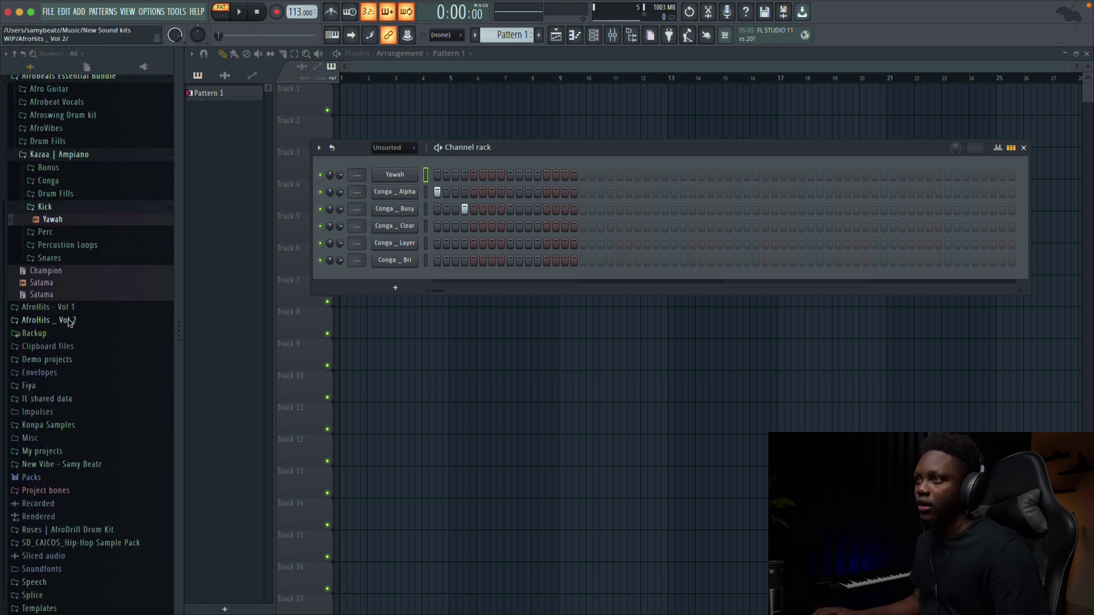
click(68, 324)
drag(77, 374, 399, 221)
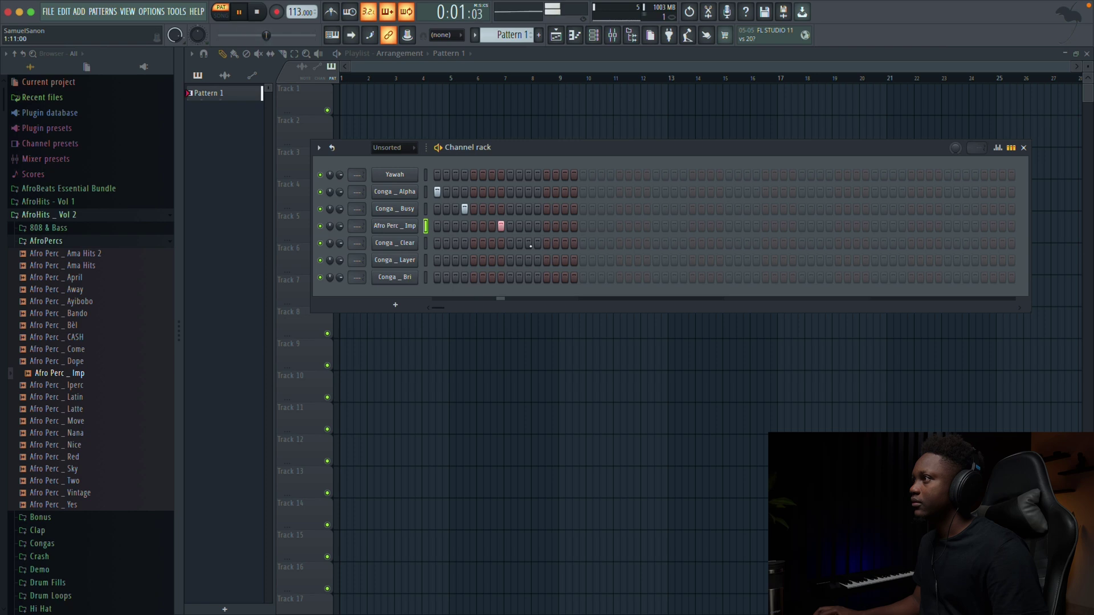
- Fill out the first bar with Afro Perc _ Imp on step 8, Conga _ Clear on step 11 and Conga _ Layer on step 13
click(553, 260)
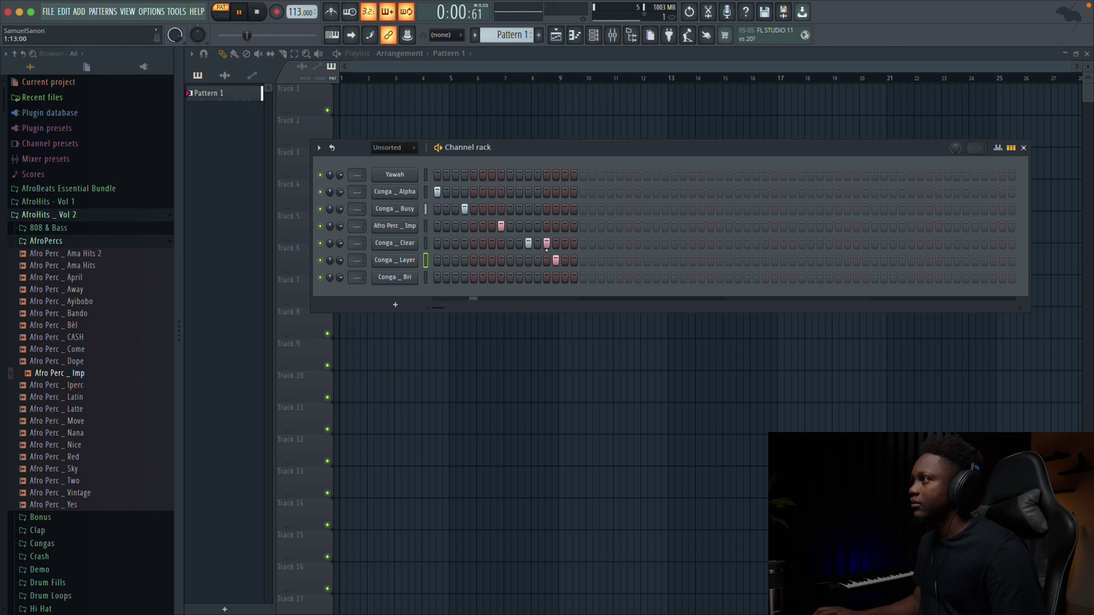
click(556, 261)
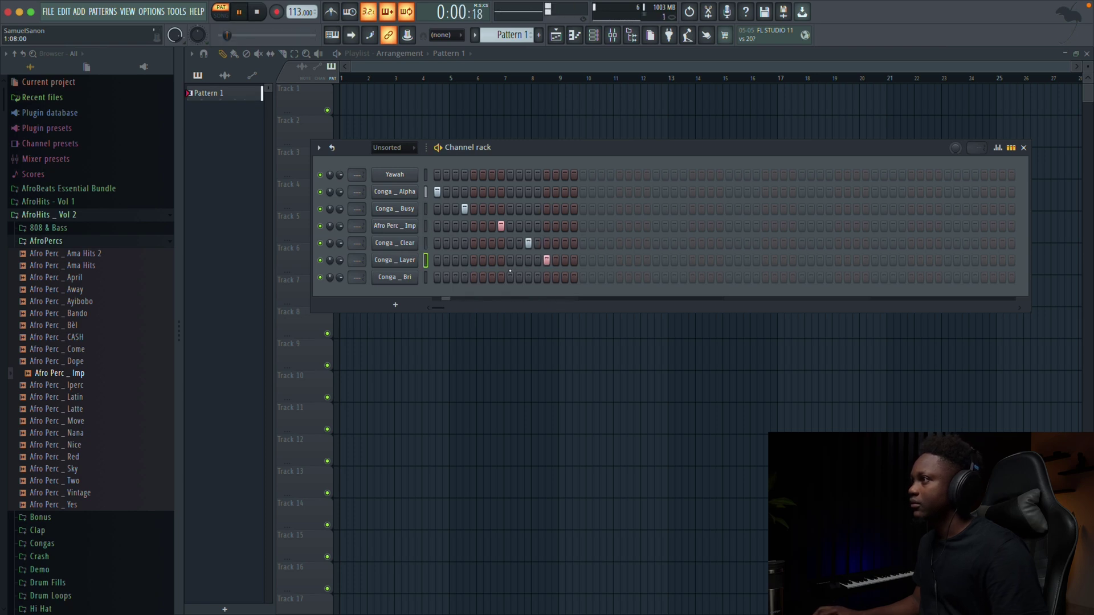
- Program a second bar with Conga _ Alpha on steps 17 and 24, Busy on 20, Clear on 27, Layer on 29 and Bri on 31
click(584, 193)
key(space)
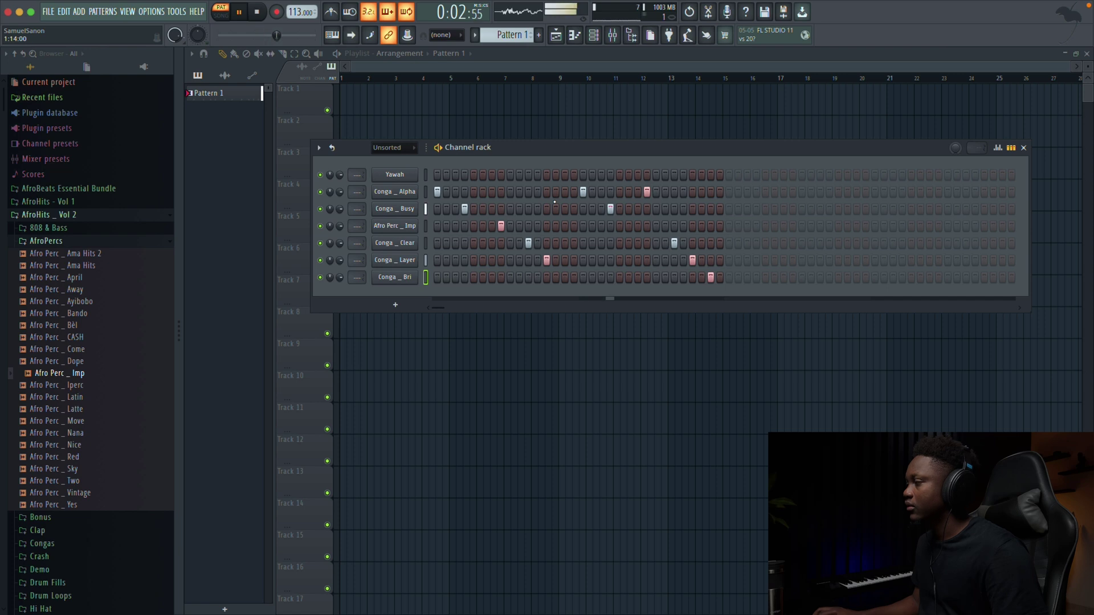
key(space)
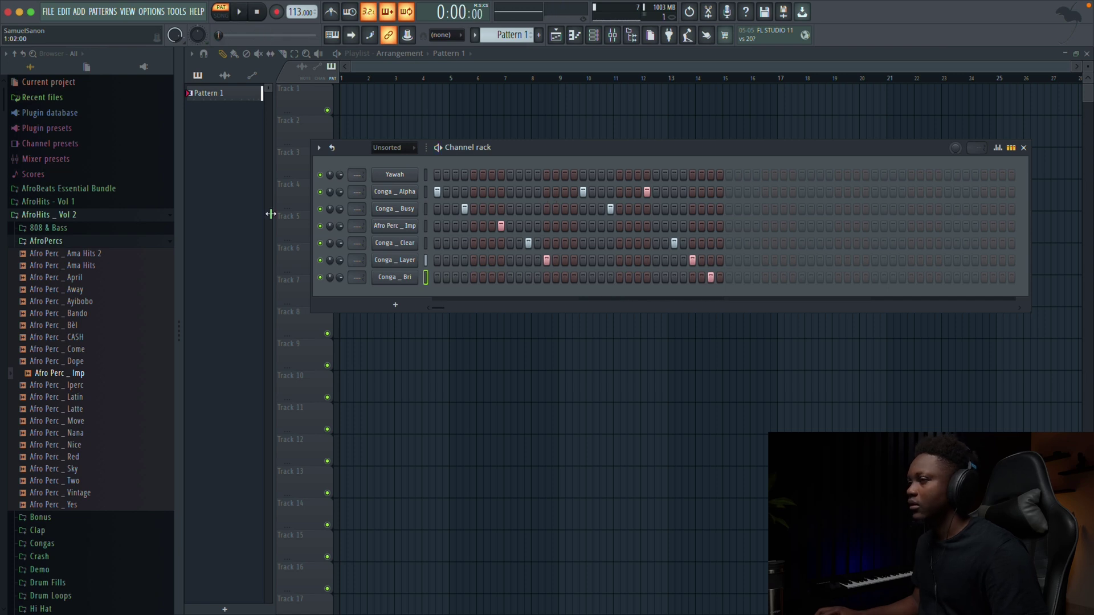
- Add the Perc loop _ May sample from the Percustion Loops folder to the playlist on Track 2, starting at bar 1
click(54, 191)
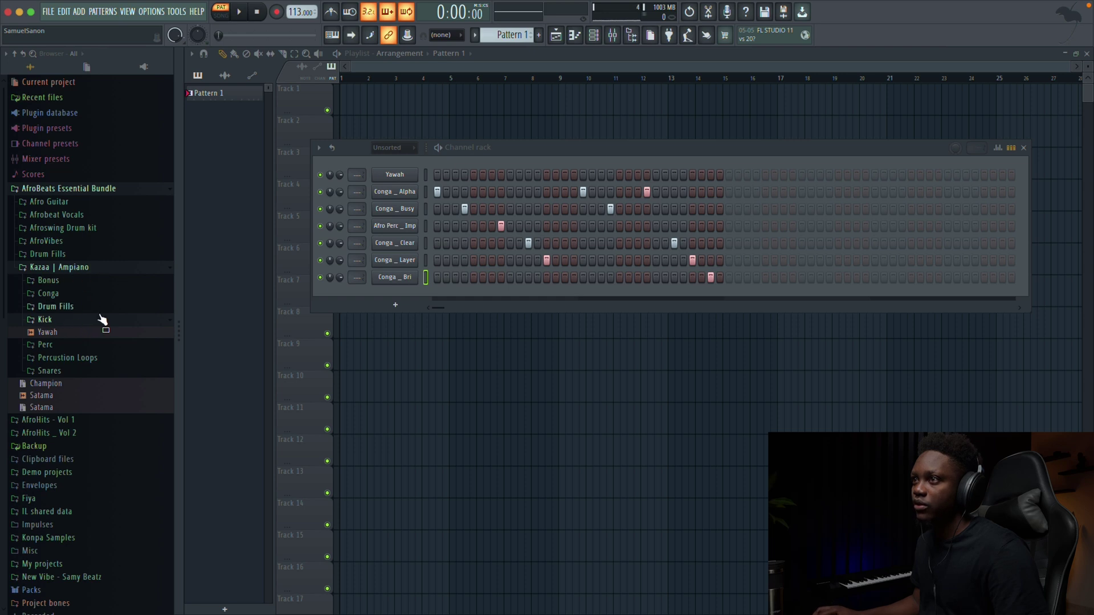
click(83, 357)
drag(80, 371, 463, 370)
drag(534, 362, 264, 127)
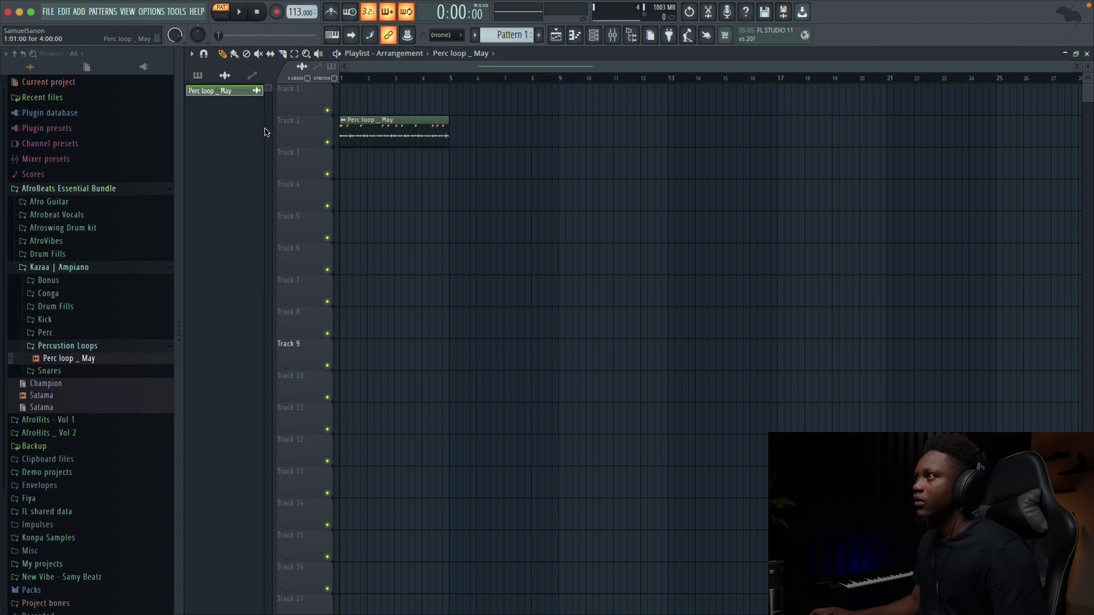
- Place Pattern 1 on Track 1 starting at bar 1 and switch playback to song mode
click(477, 35)
click(402, 102)
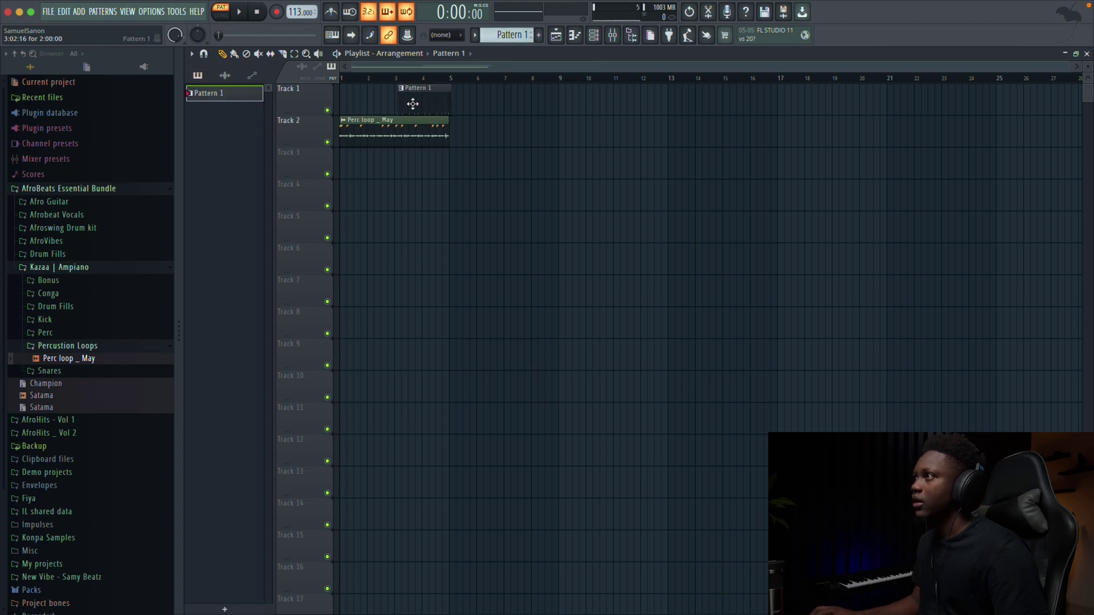
drag(402, 102, 344, 108)
key(space)
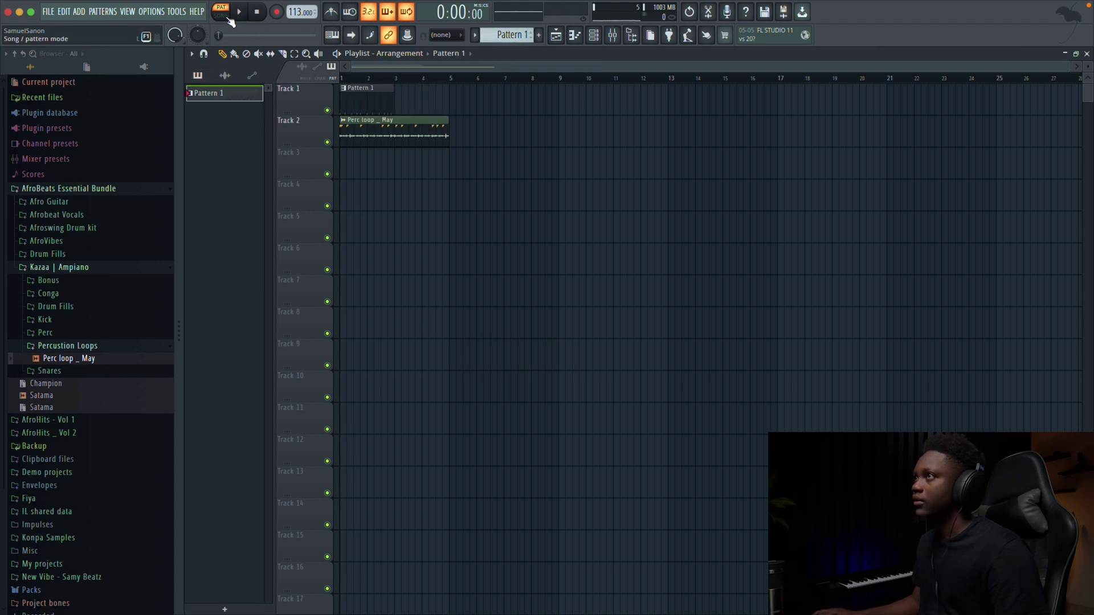
click(228, 18)
- Lower the Perc loop _ May channel volume to about 52% while the song plays
click(370, 121)
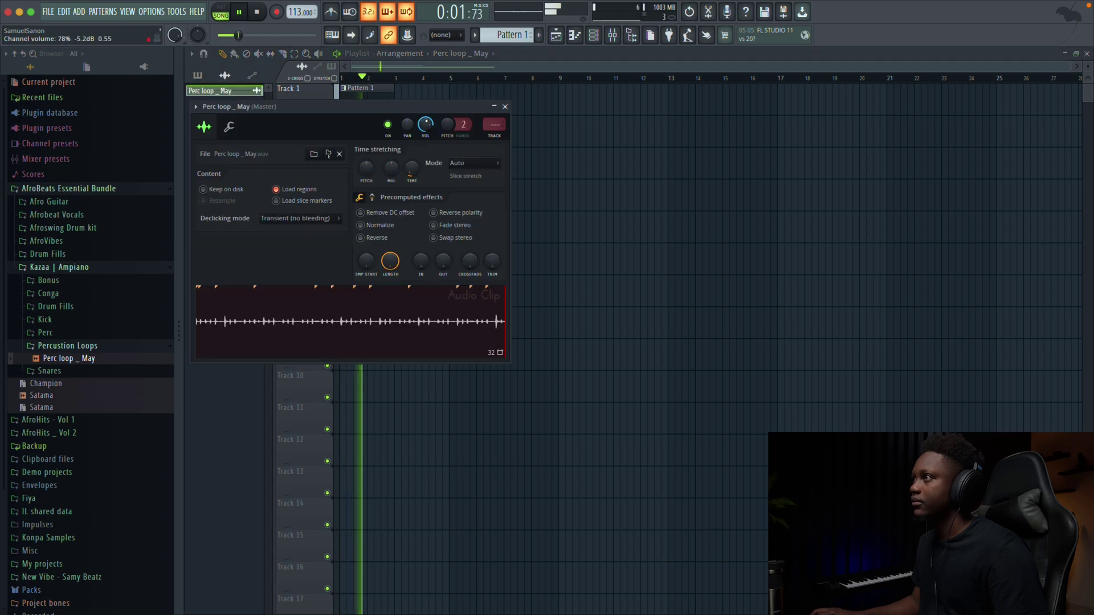
drag(238, 36, 261, 35)
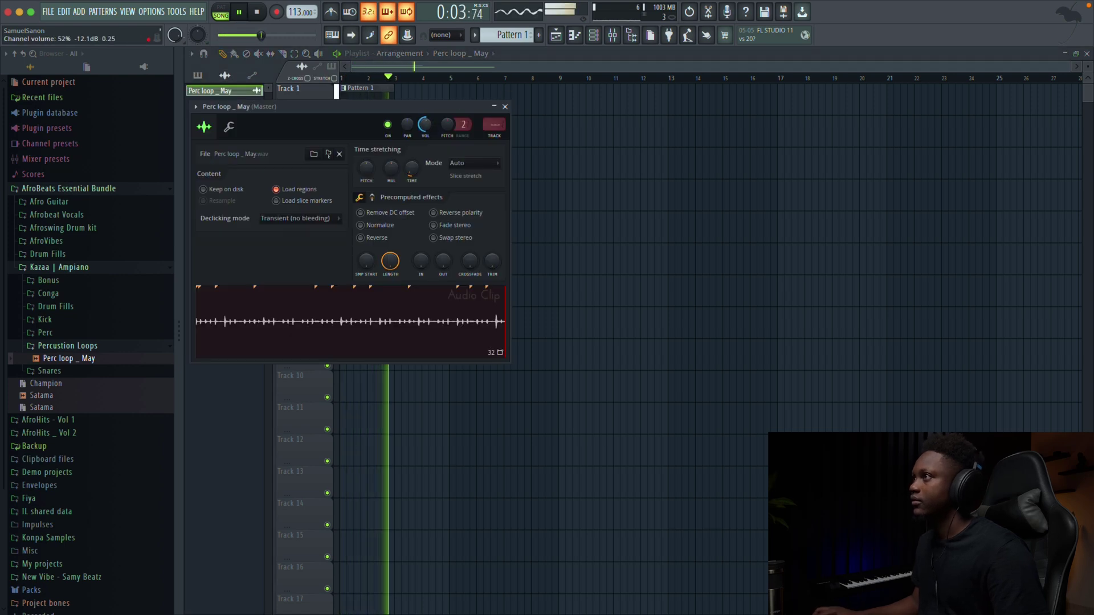
key(space)
- Show all channels in the channel rack and open Conga _ Alpha in the piano roll
double_click(393, 91)
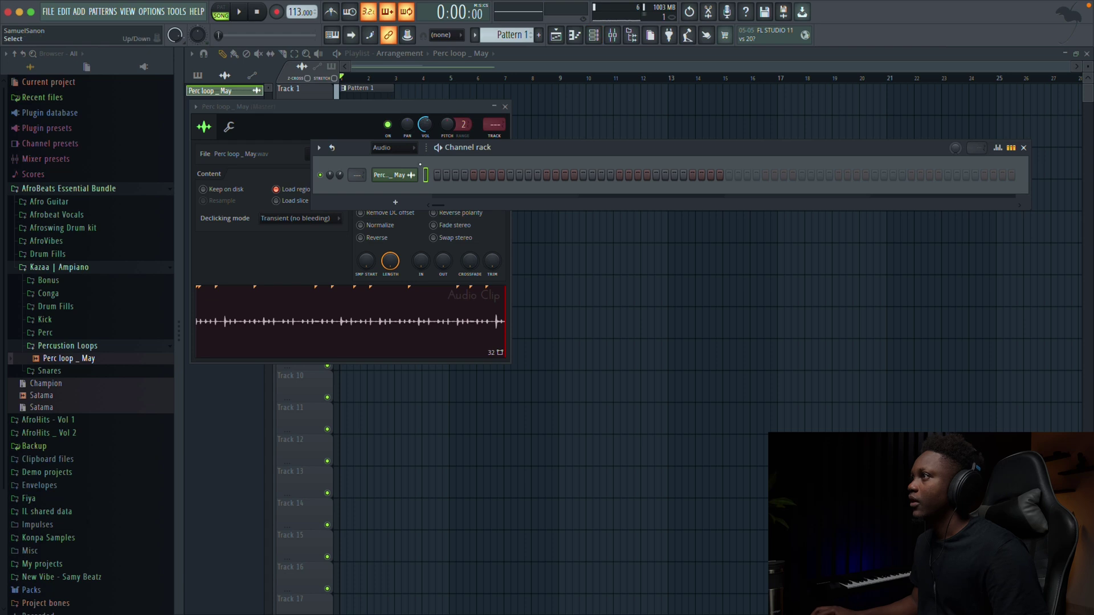
click(393, 147)
click(393, 160)
right_click(399, 192)
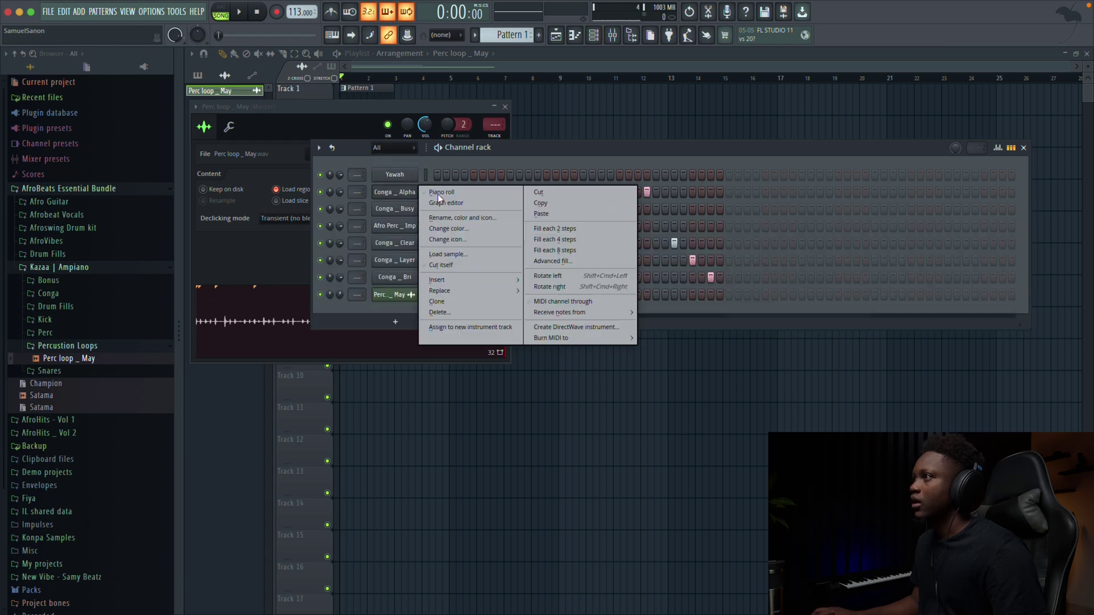
click(444, 192)
- Set snapping to Cell and duplicate the first two bars of Conga _ Alpha notes into bars 3 and 4
drag(666, 77, 227, 77)
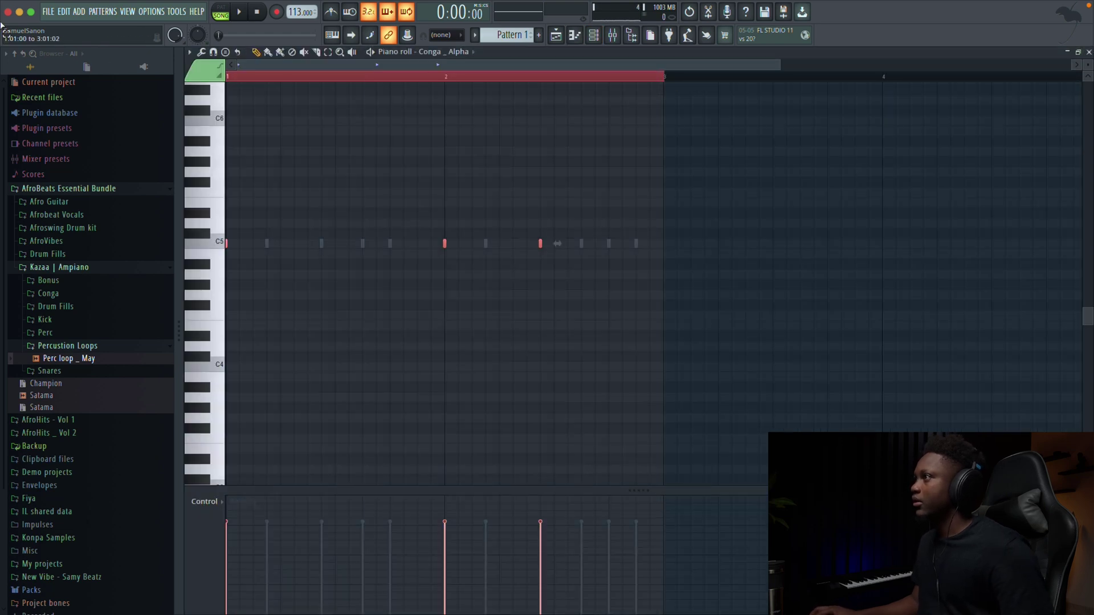
click(456, 35)
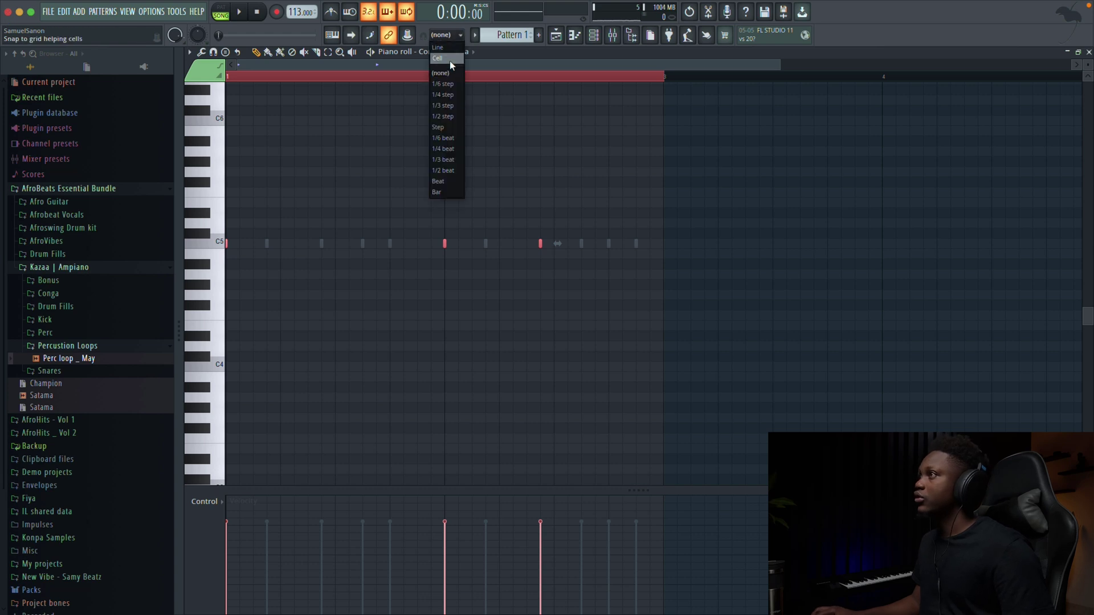
click(451, 61)
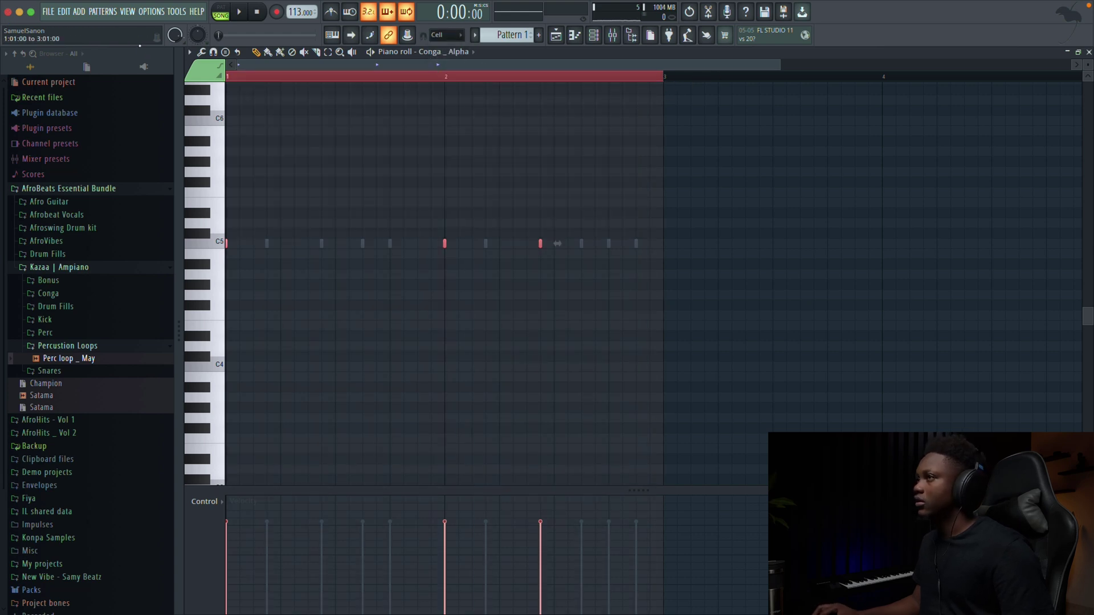
key(ctrl+b)
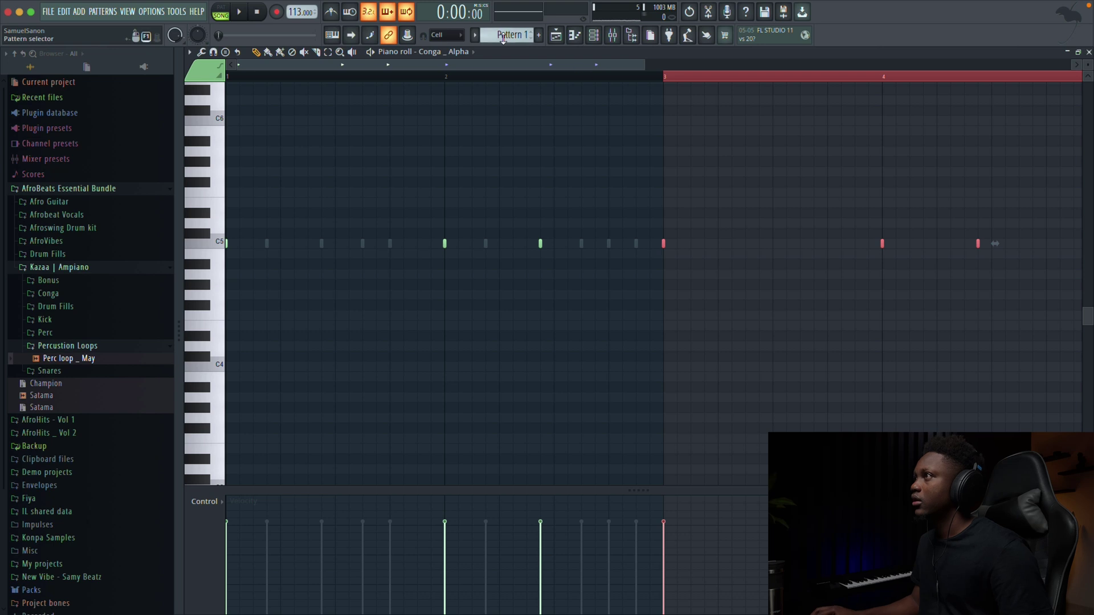
scroll(507, 35, down, 1)
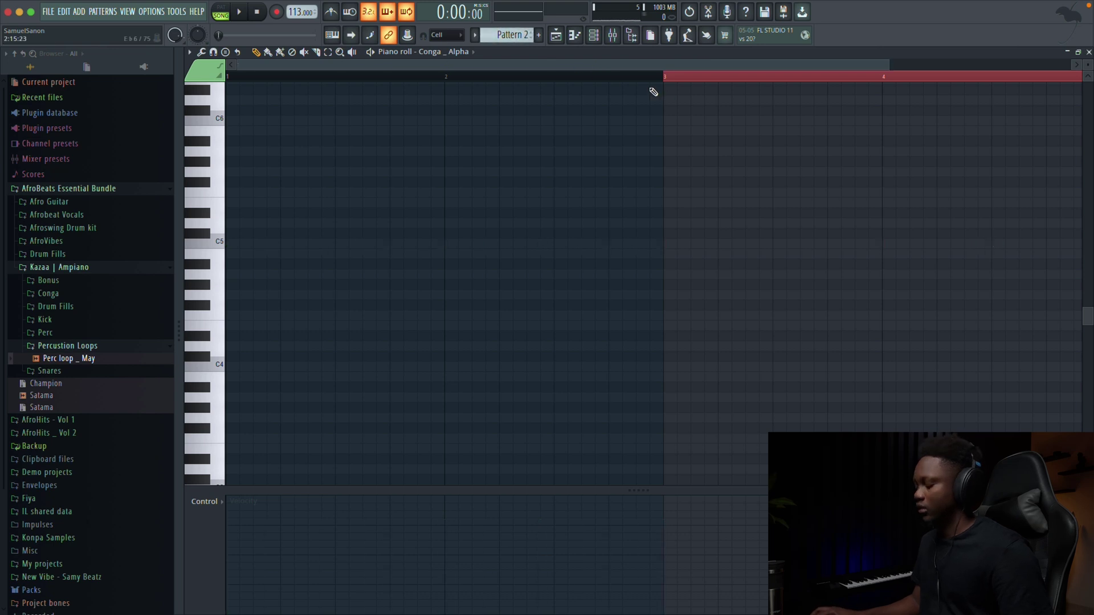
key(ctrl+a)
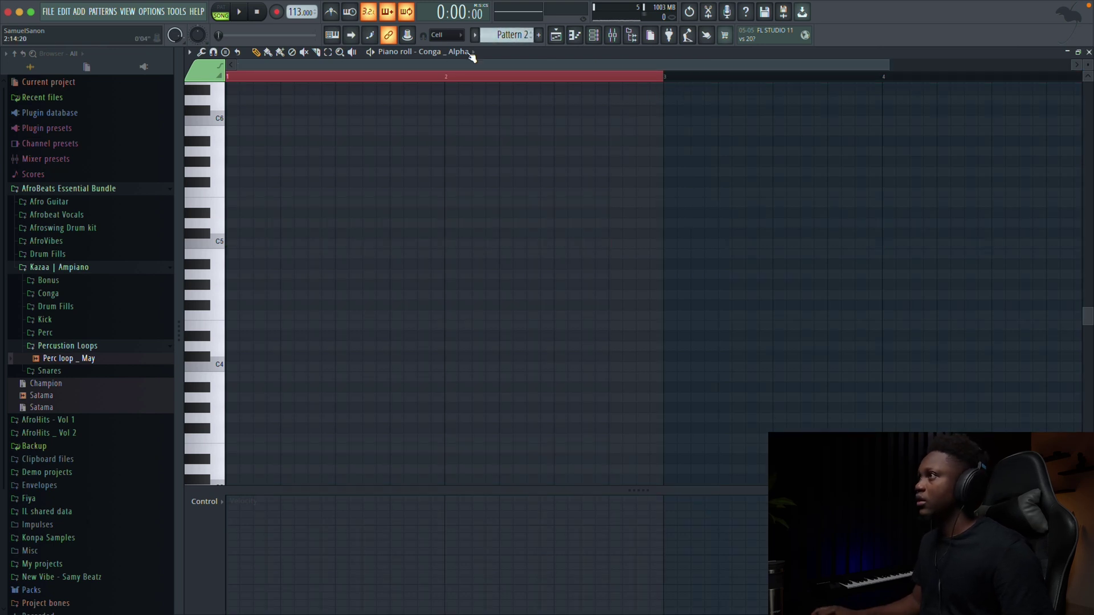
click(472, 53)
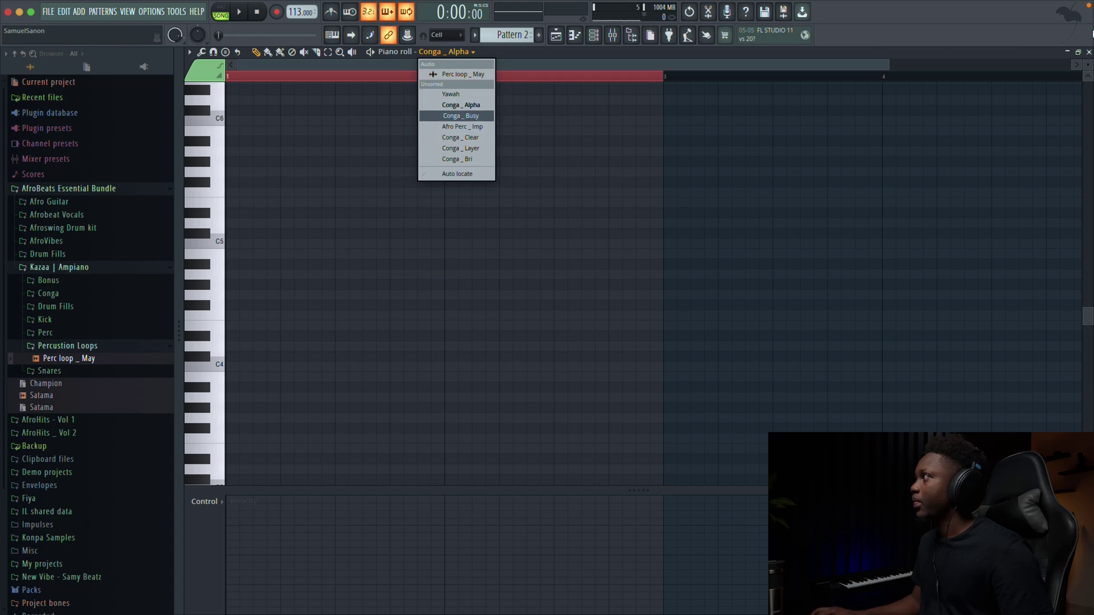
click(1089, 52)
click(1089, 52)
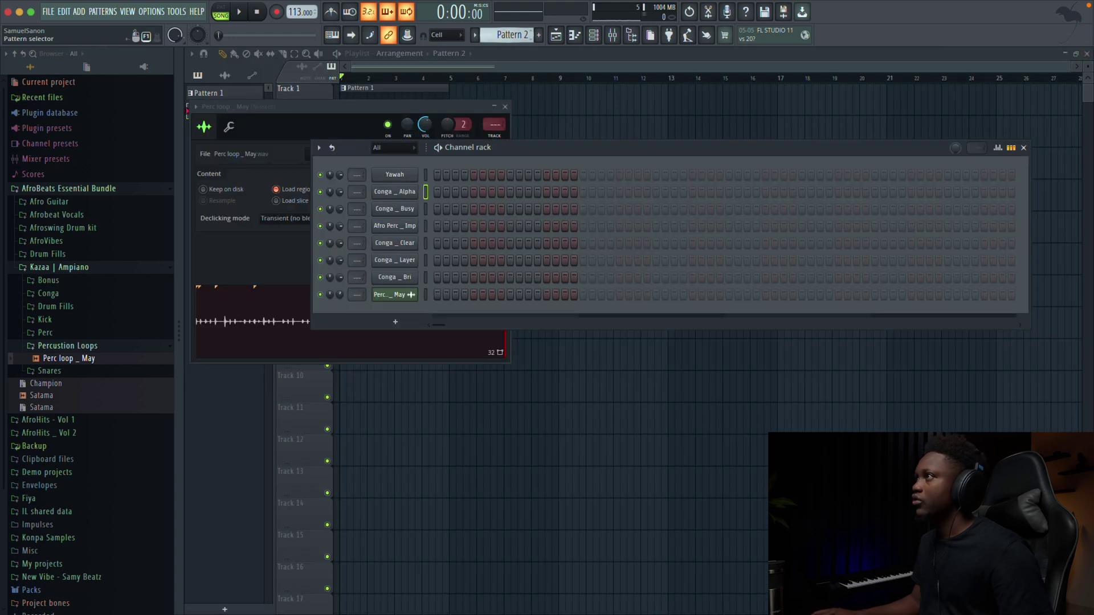
scroll(507, 35, up, 1)
- Duplicate the first two bars of Conga _ Busy, Afro Perc _ Imp, Conga _ Clear, Conga _ Layer and Conga _ Bri into bars 3 and 4
right_click(404, 212)
click(416, 209)
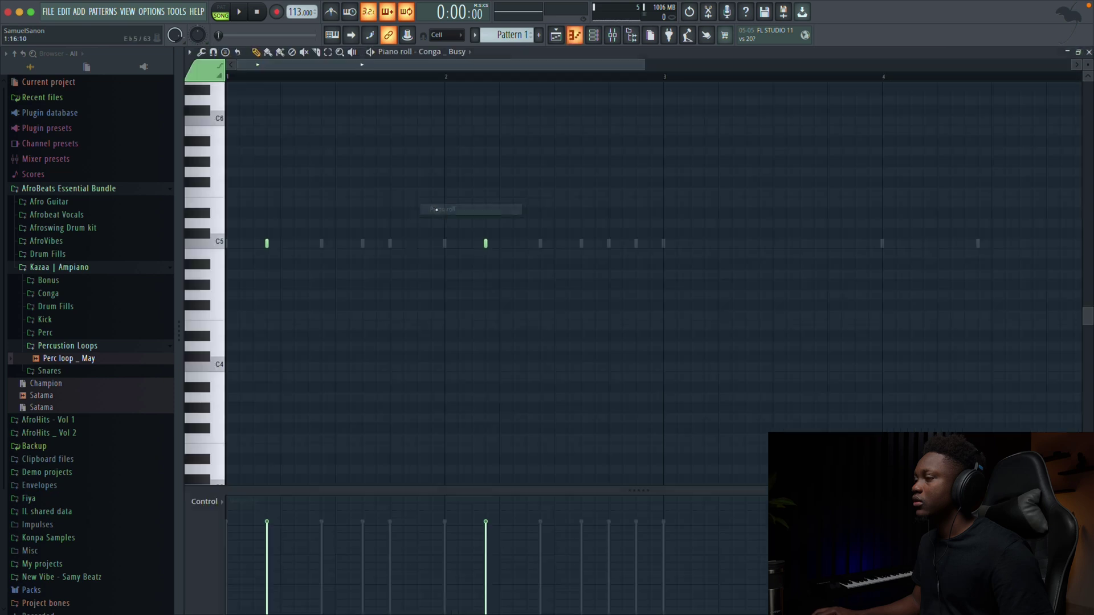
drag(663, 77, 1001, 76)
click(473, 55)
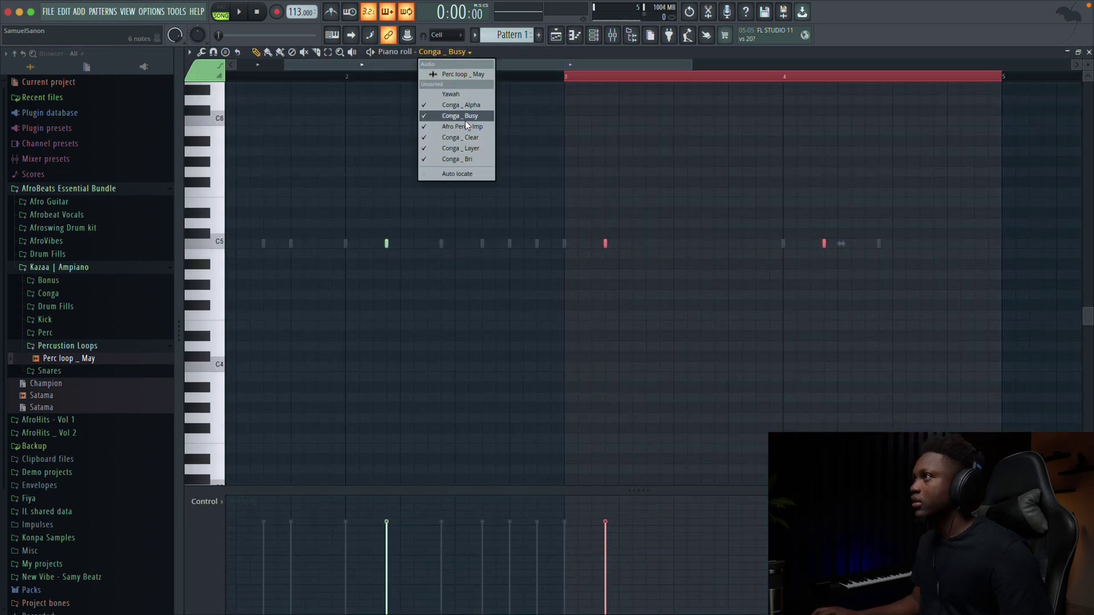
click(462, 122)
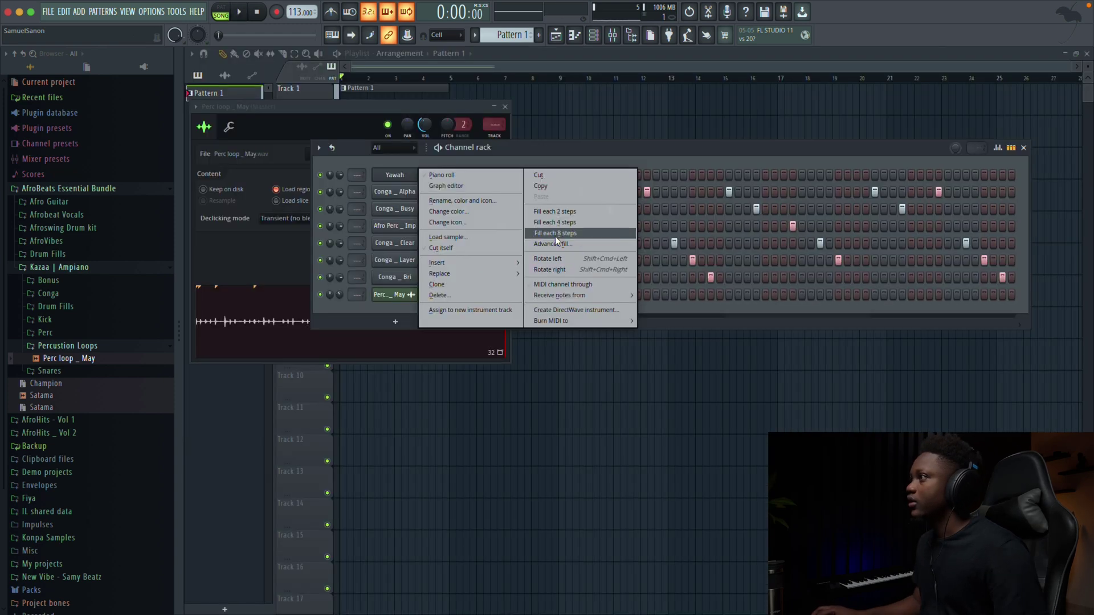
- Fill the Yawah kick channel on every 4th step and play the beat
click(562, 223)
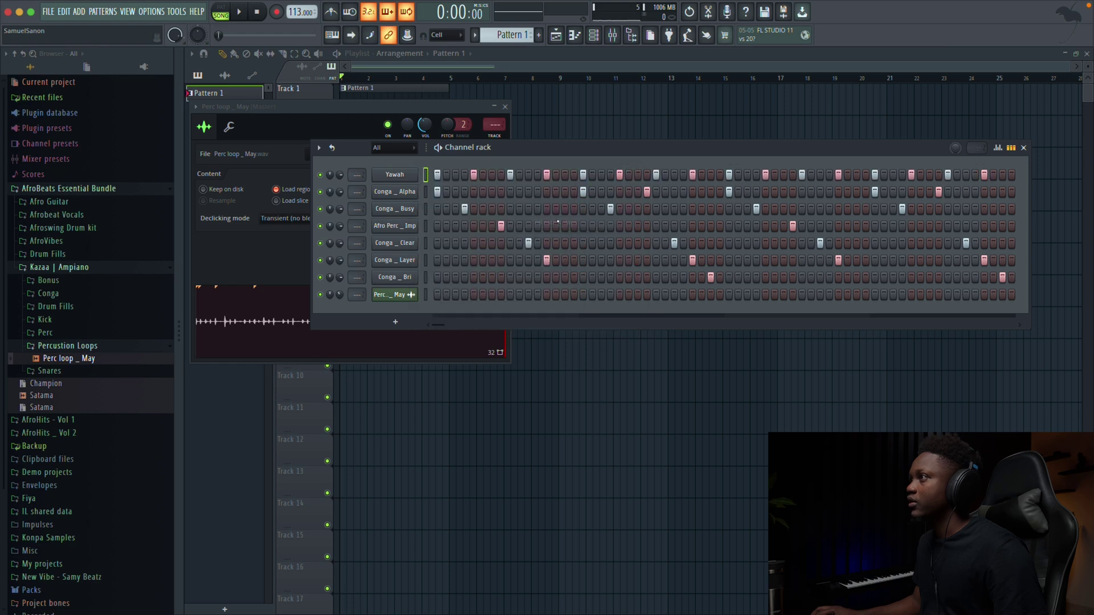
key(space)
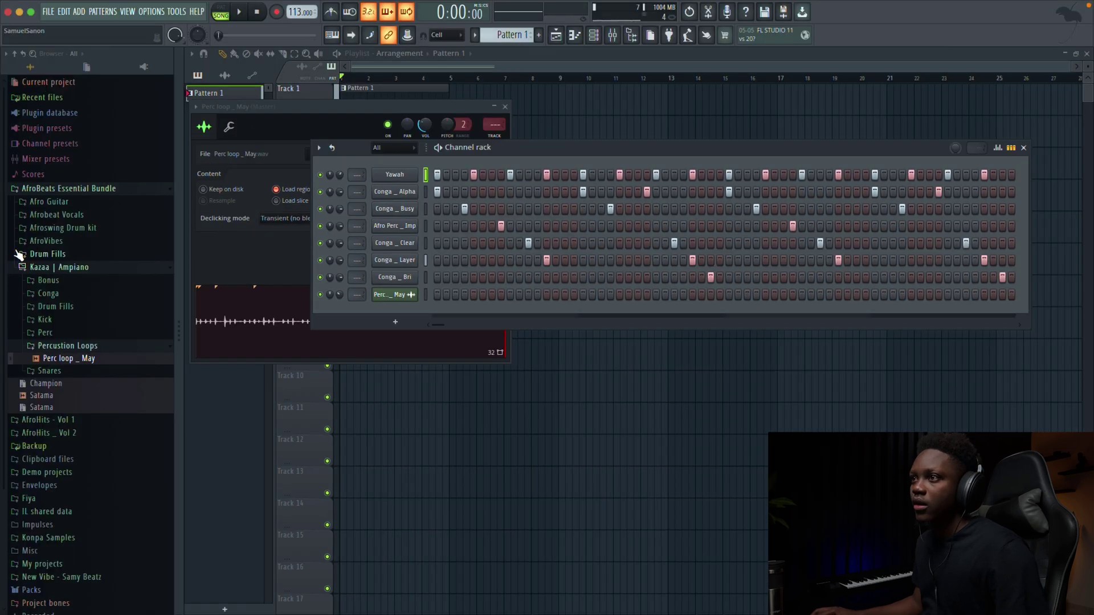
- Add the Perc _ Key sample from the Perc folder to the channel rack below Conga _ Bri and play the beat
click(63, 335)
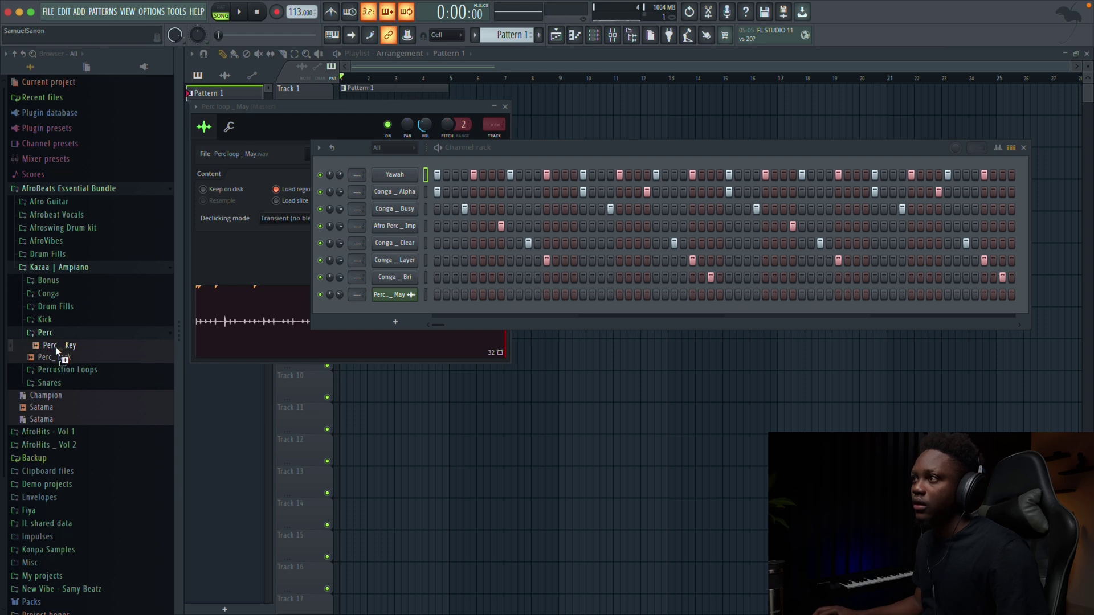
drag(57, 350, 340, 329)
drag(408, 312, 407, 313)
key(space)
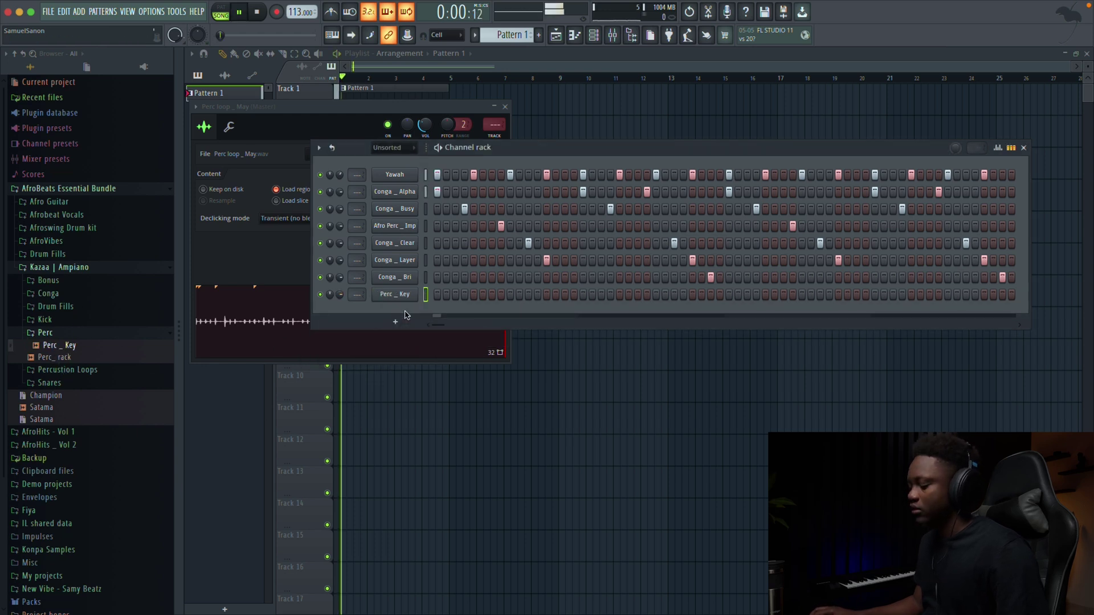
key(space)
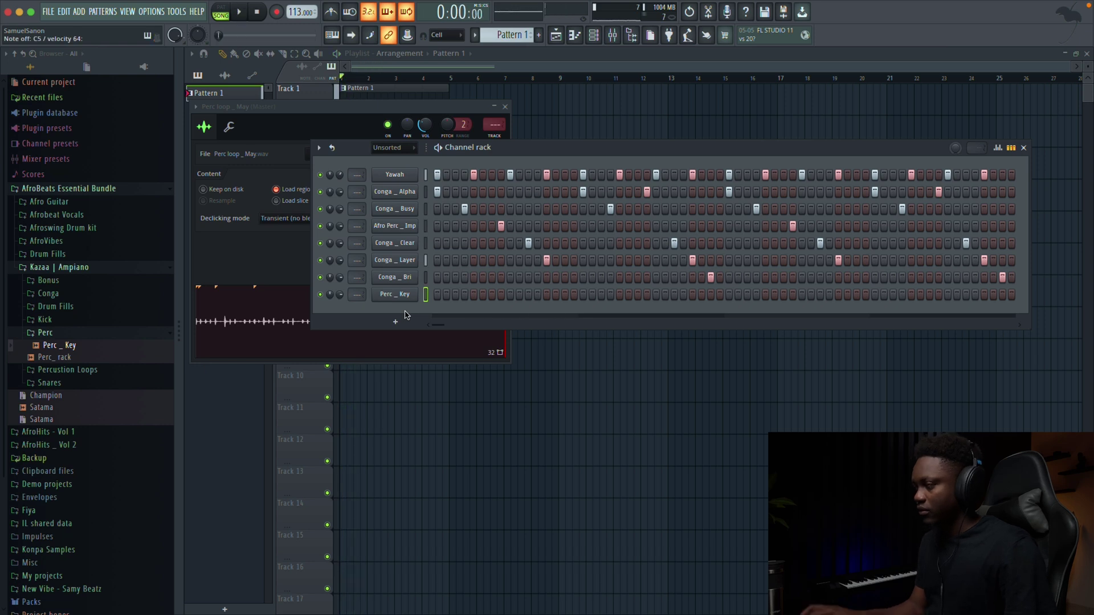
- Enable the volume envelope of Perc _ Key and reduce its attack, decay, sustain and release to the minimum
right_click(394, 294)
click(374, 291)
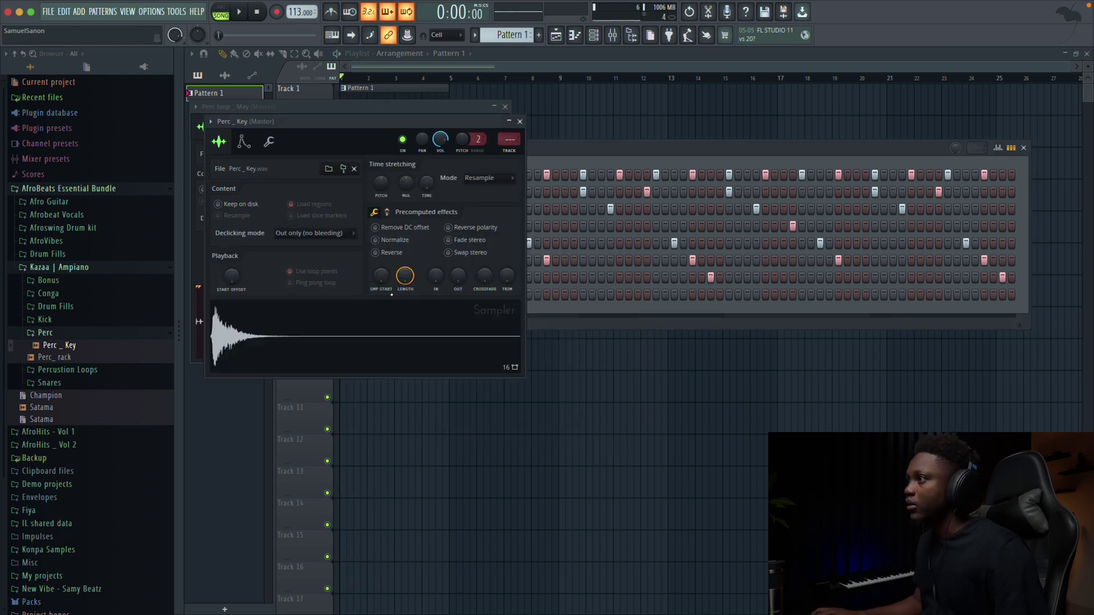
click(243, 141)
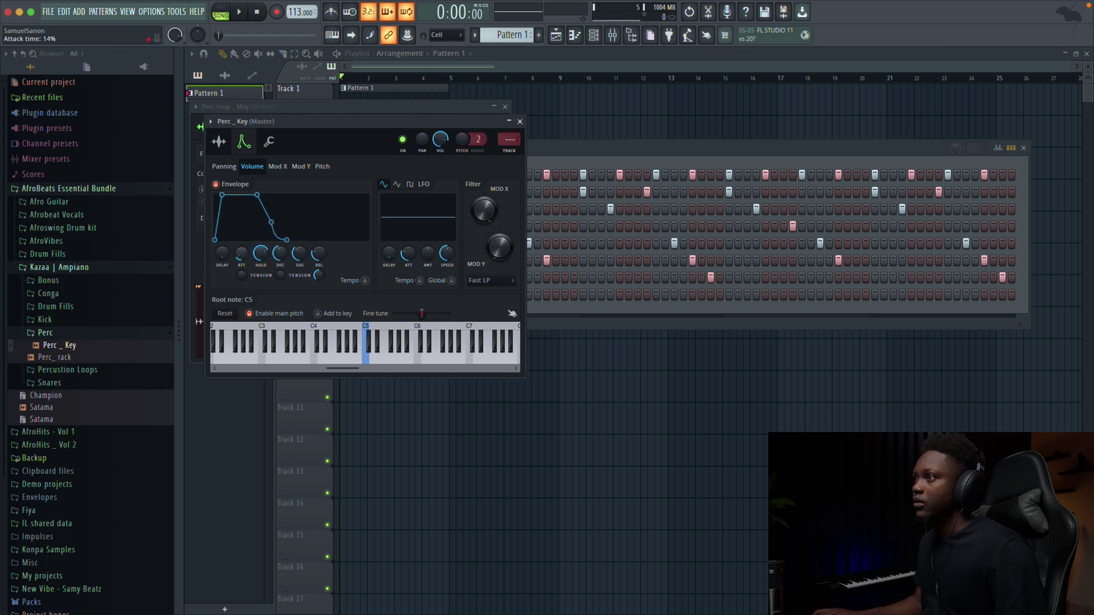
drag(242, 253, 281, 266)
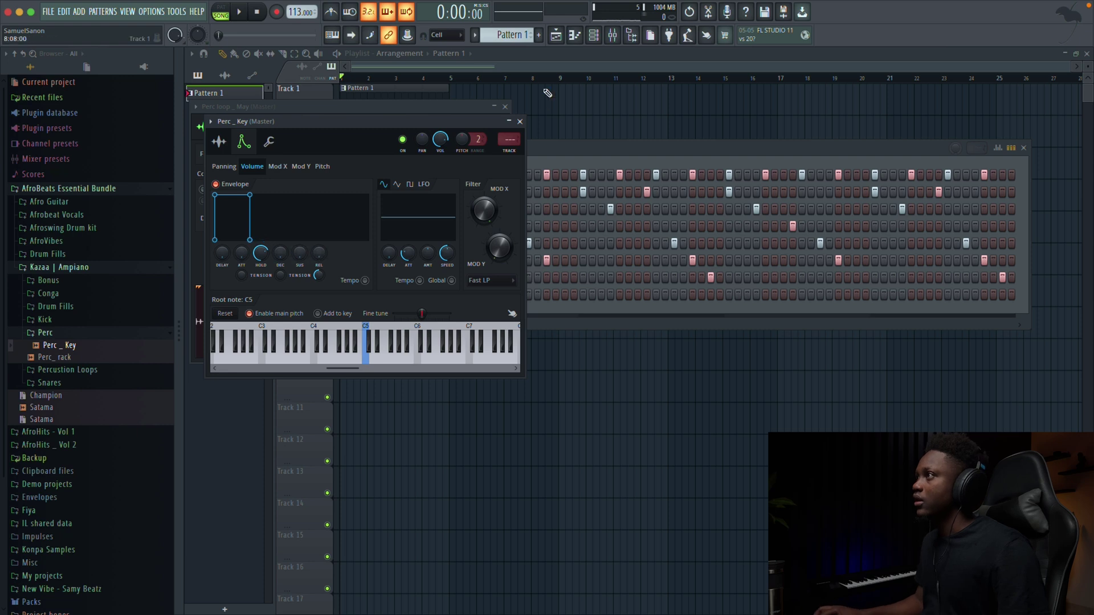
- Open the piano roll of Perc _ Key with the beat playing and place a C5 note at step 11 of bar 1
click(520, 121)
key(space)
right_click(413, 294)
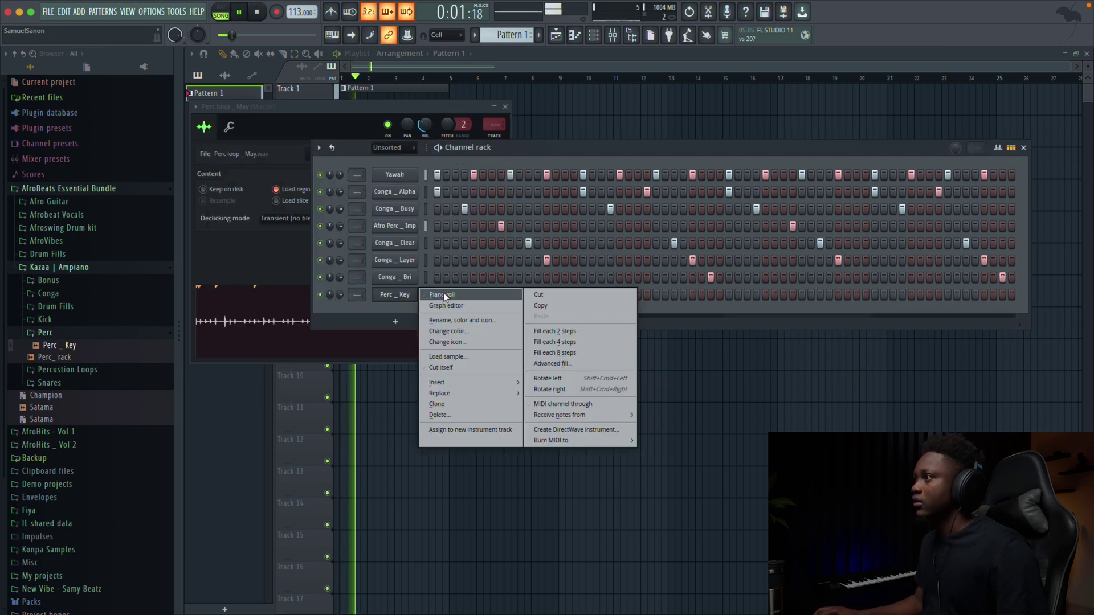
click(450, 294)
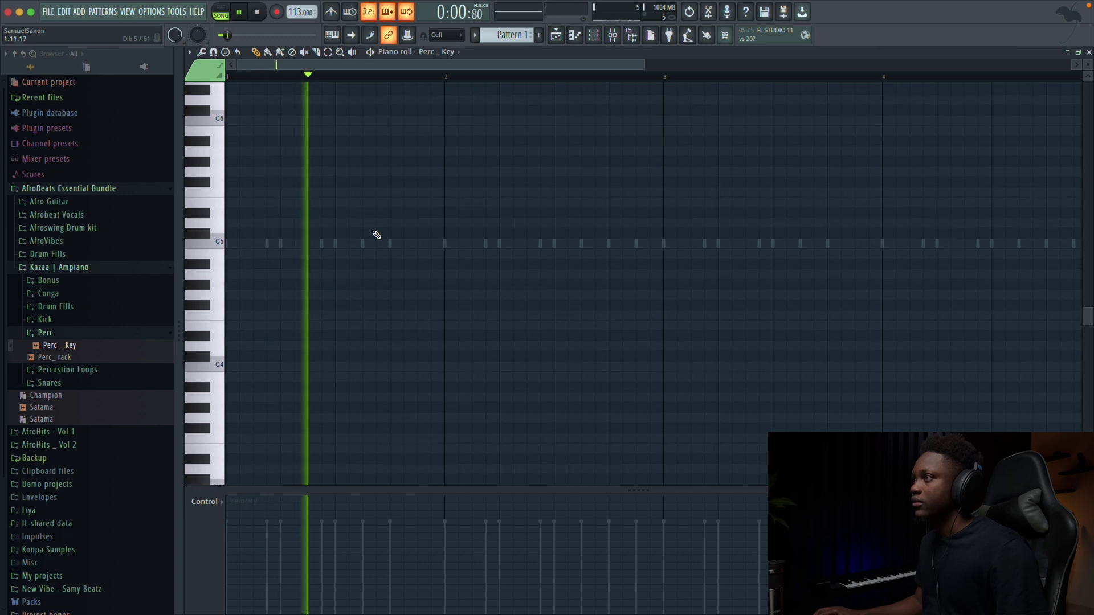
click(367, 244)
scroll(367, 244, down, 1)
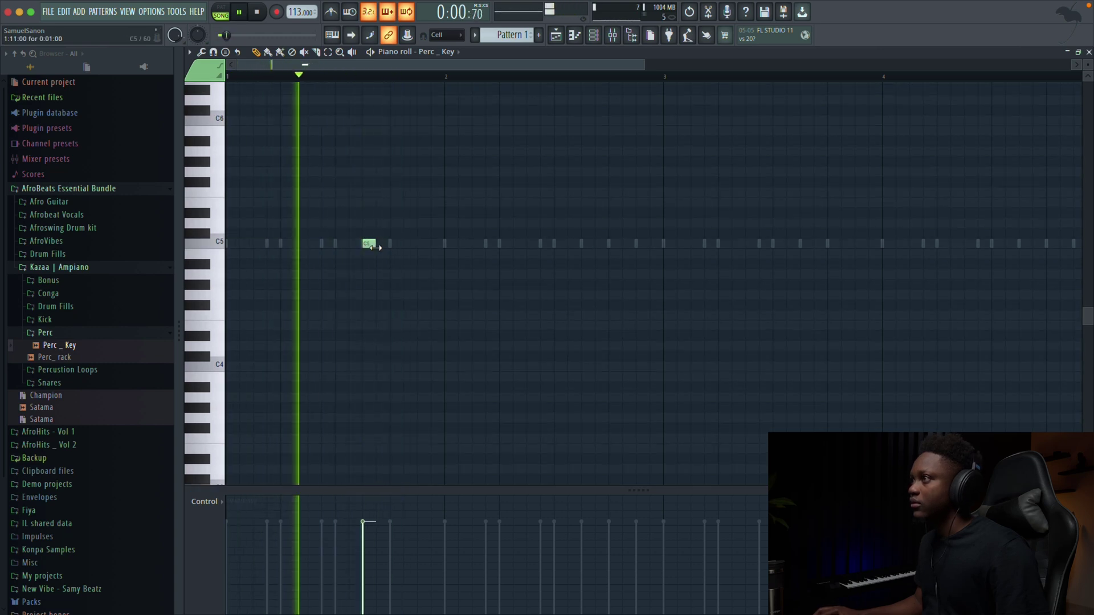
- Add a C5 note from step 13 to the end of bar 1, shorten the step 11 note to about a quarter step and play the beat
key(space)
click(422, 244)
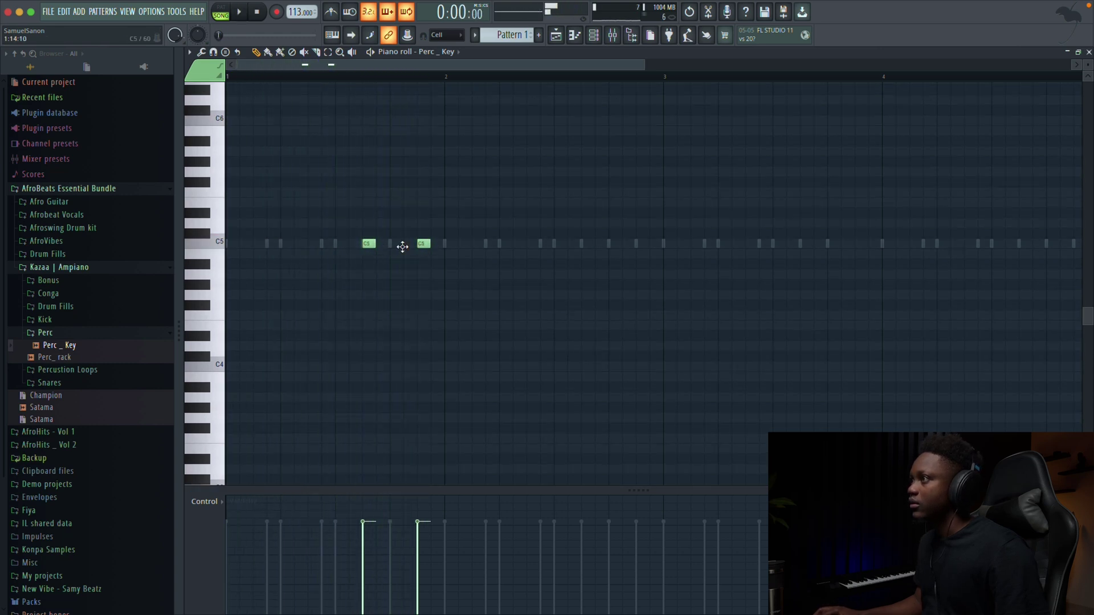
drag(430, 248, 402, 248)
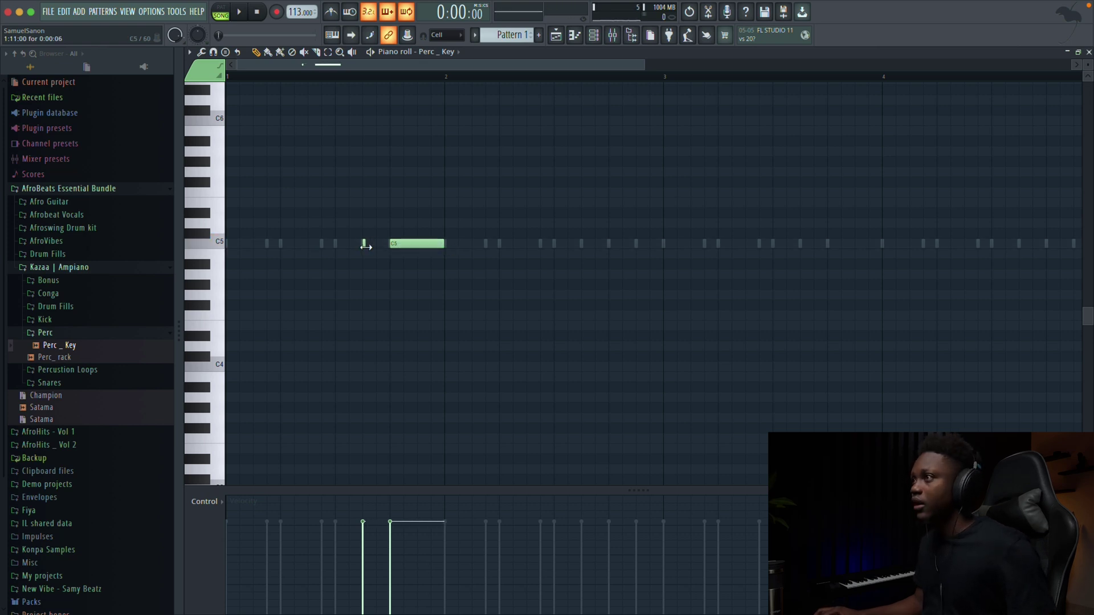
key(space)
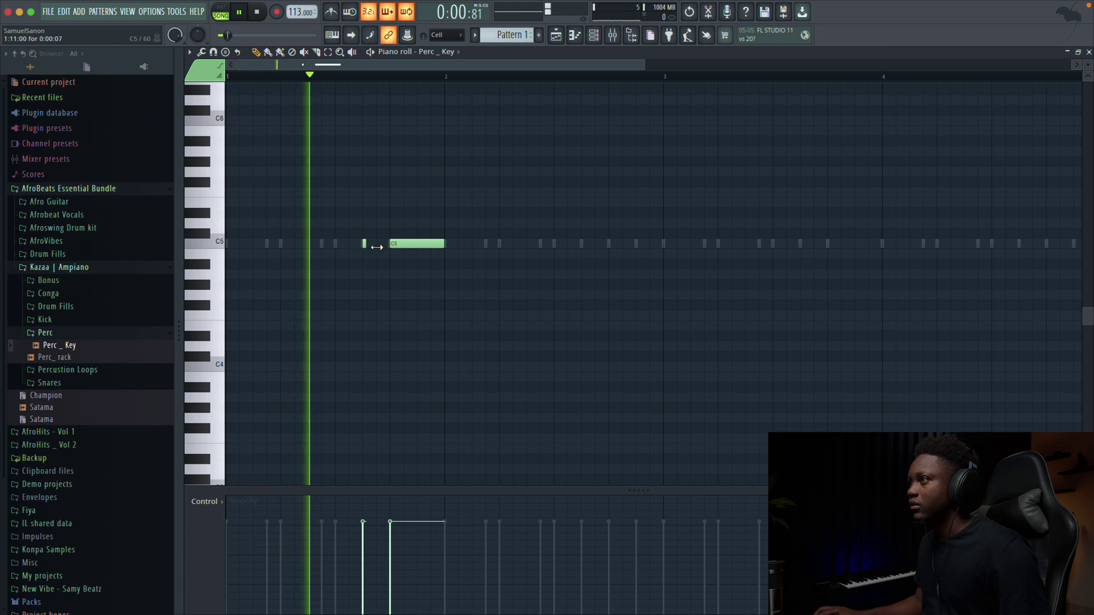
scroll(372, 245, right, 1)
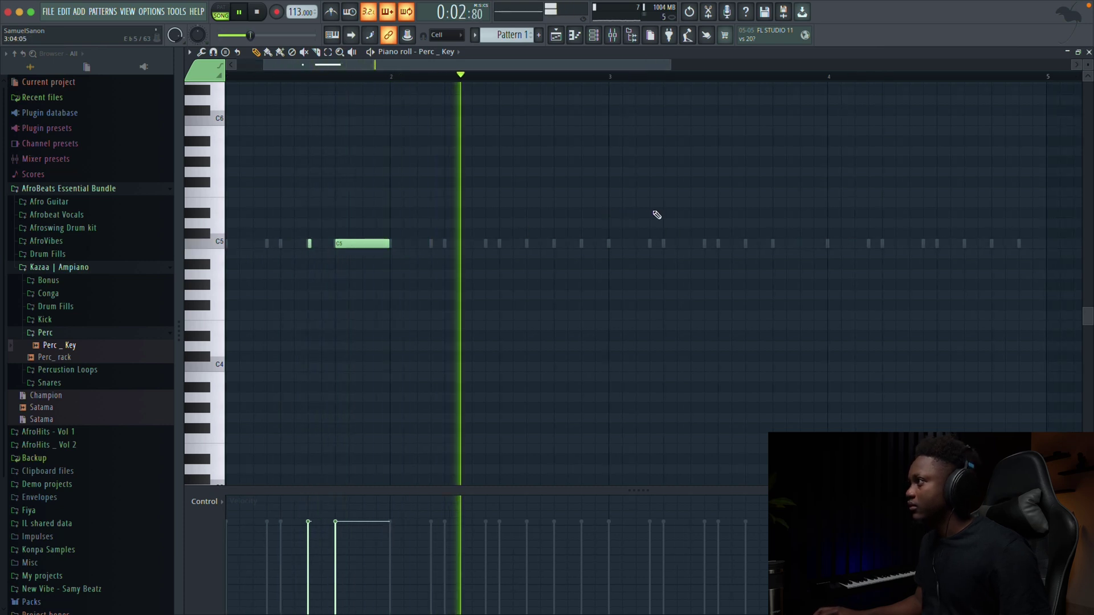
scroll(655, 214, down, 3)
scroll(613, 227, up, 2)
scroll(613, 225, up, 4)
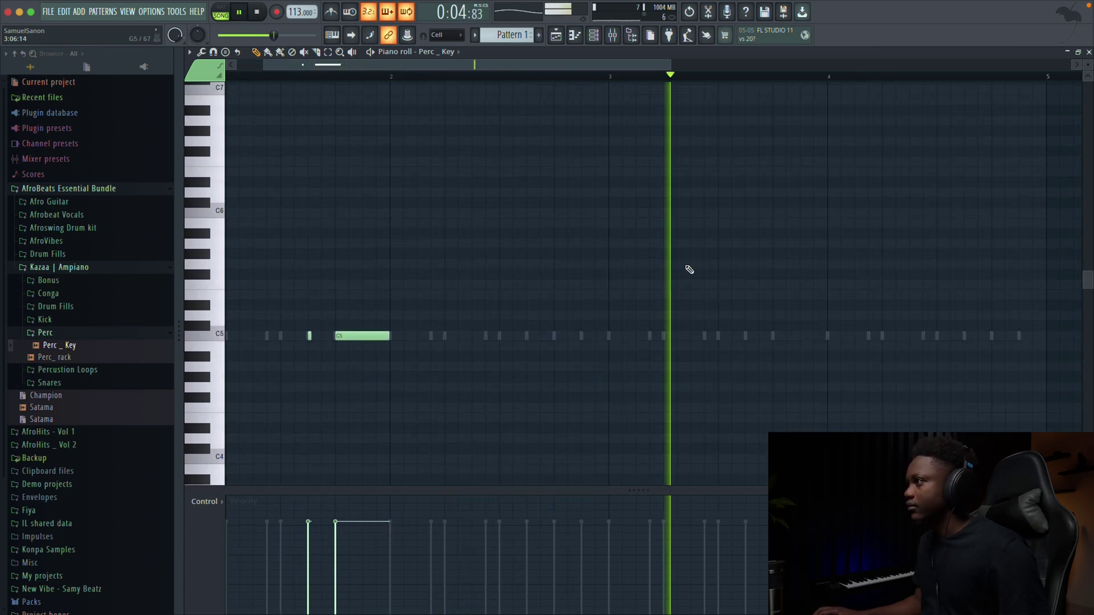
key(space)
key(space)
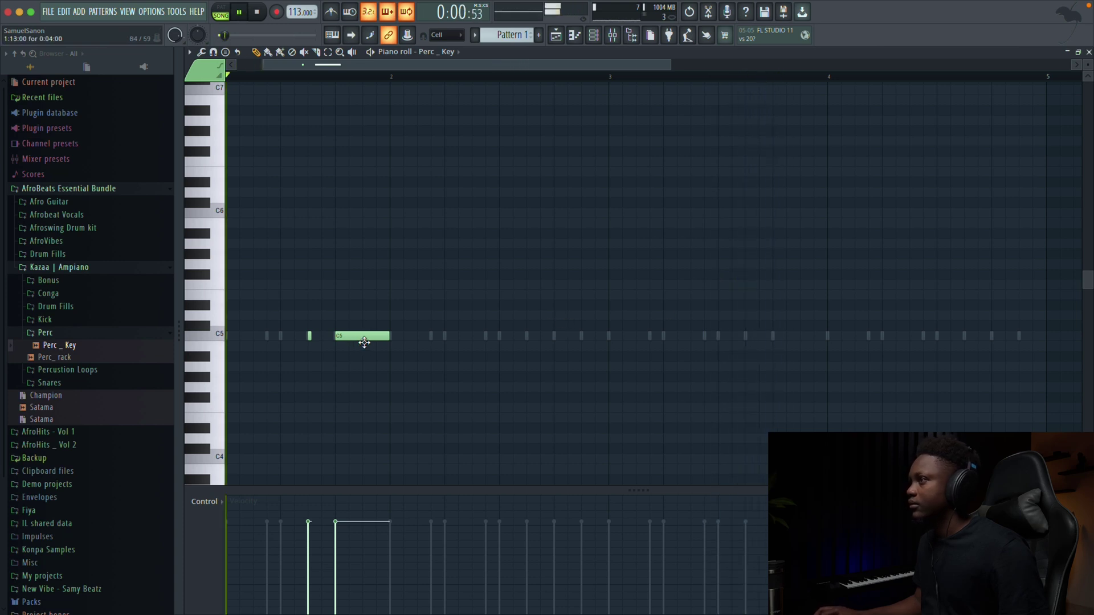
- Move both Perc _ Key notes one bar later to bar 2 and play the beat
key(space)
key(ctrl+a)
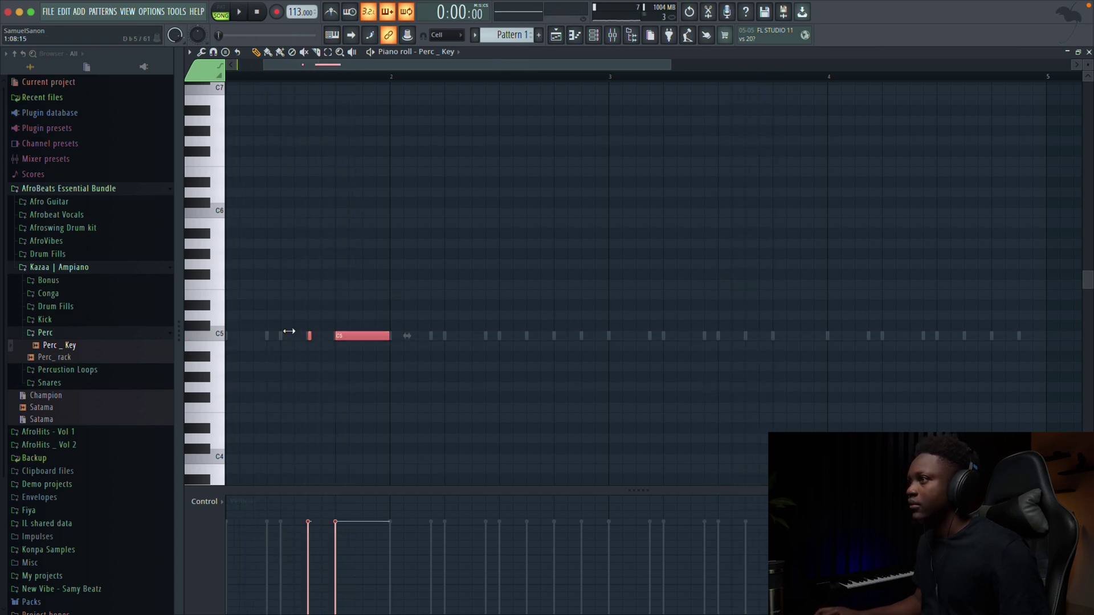
drag(346, 338, 570, 333)
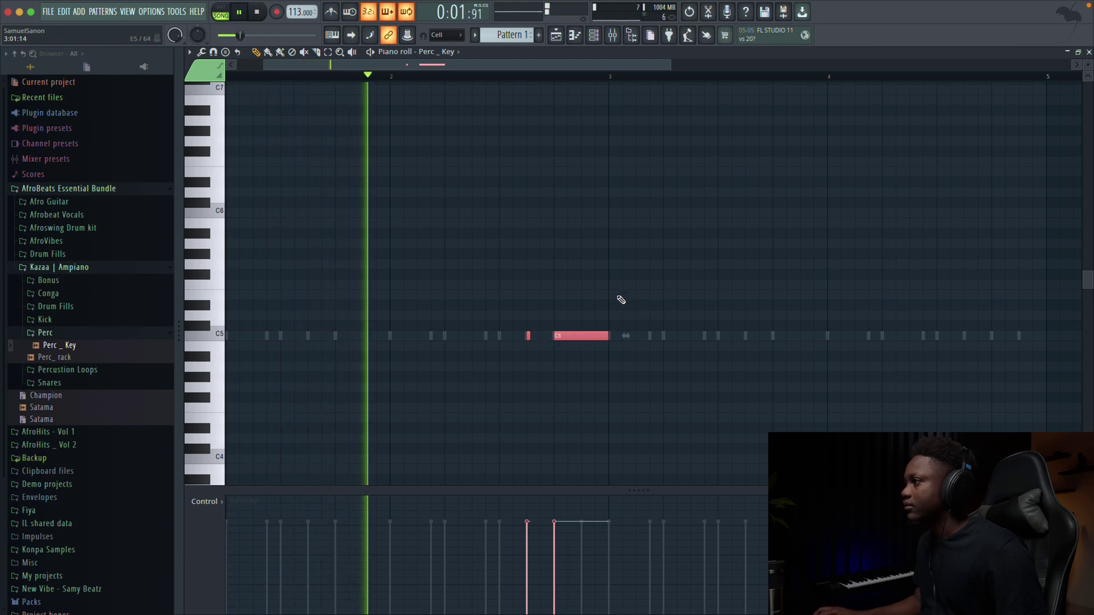
scroll(576, 292, right, 1)
scroll(576, 292, right, 1)
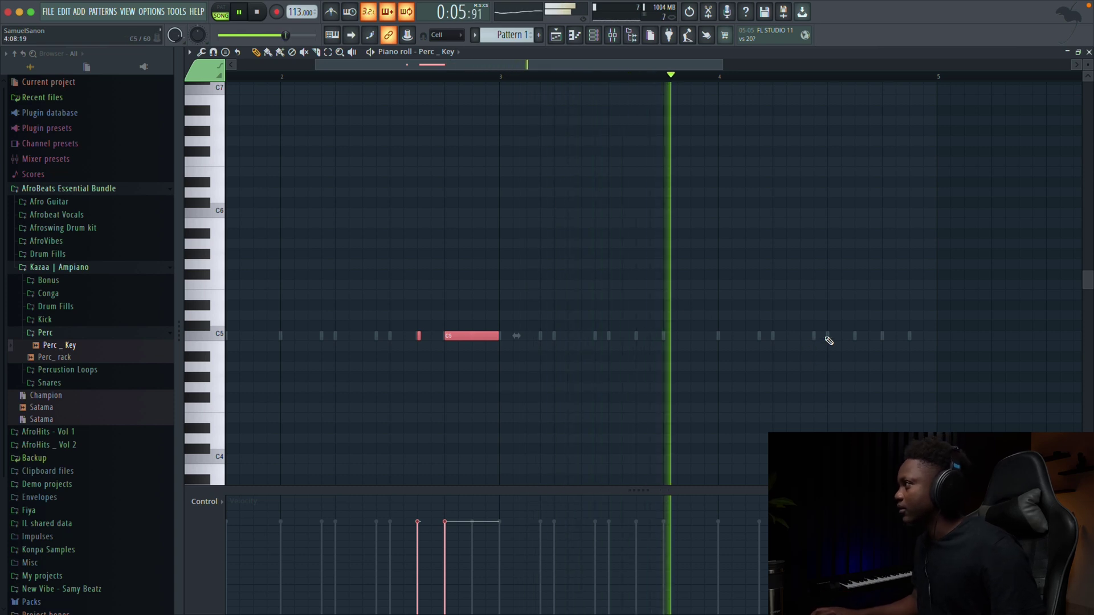
- Set the playback start to bar 4 and place a one-step C5 note at step 7 of that bar
key(ctrl+d)
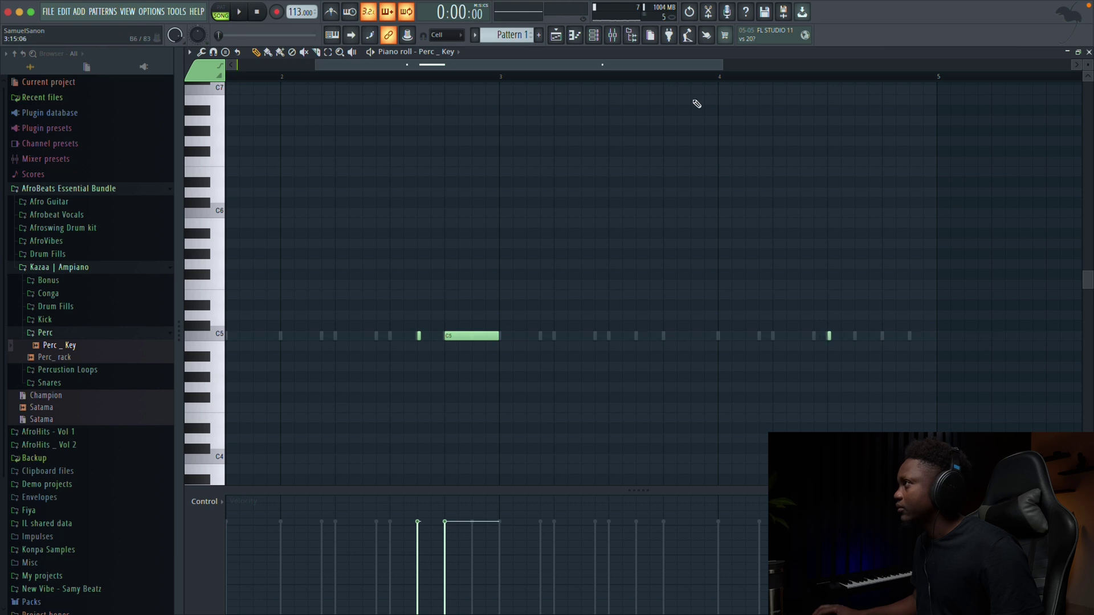
click(723, 80)
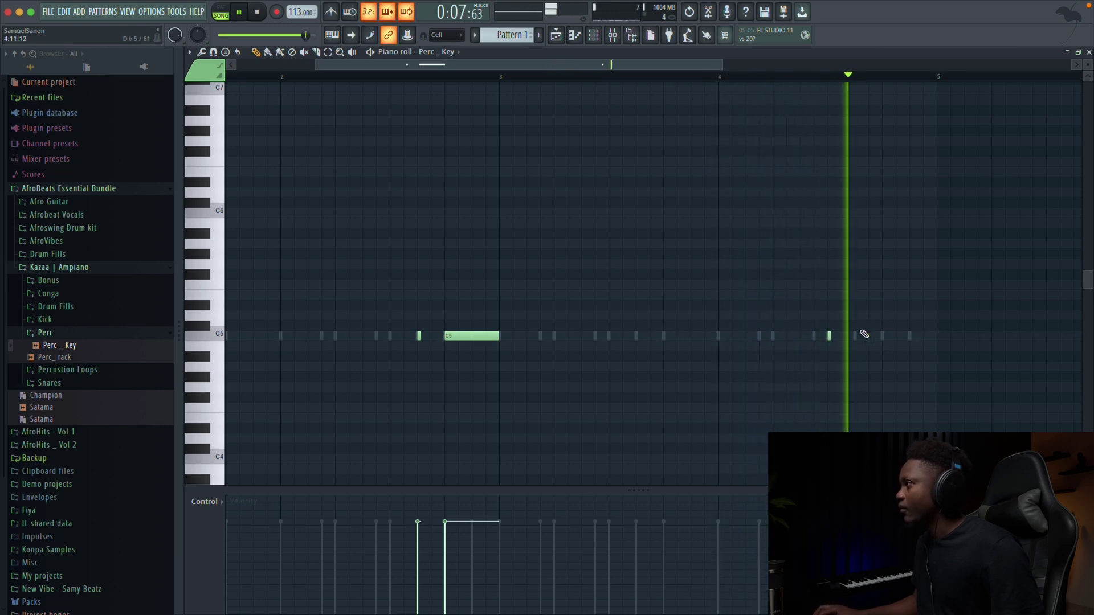
key(space)
click(808, 335)
key(space)
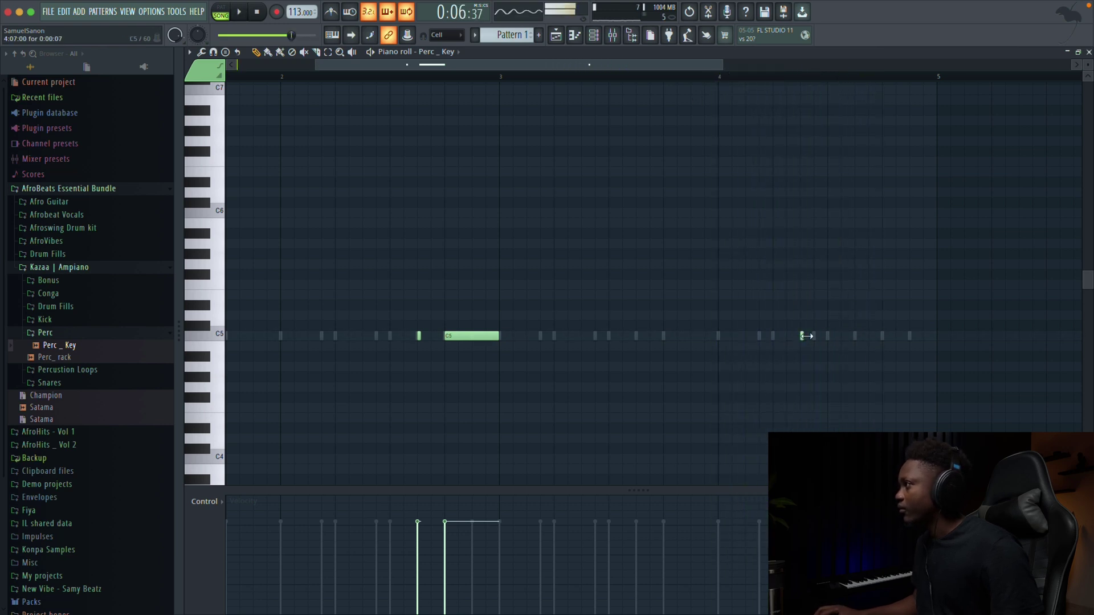
key(space)
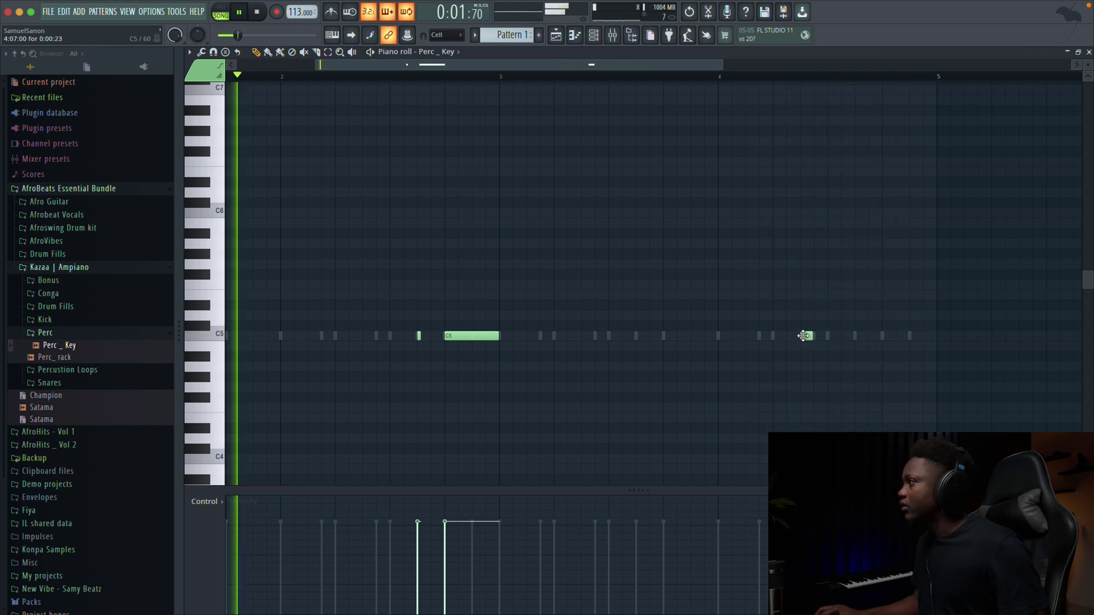
key(space)
key(space)
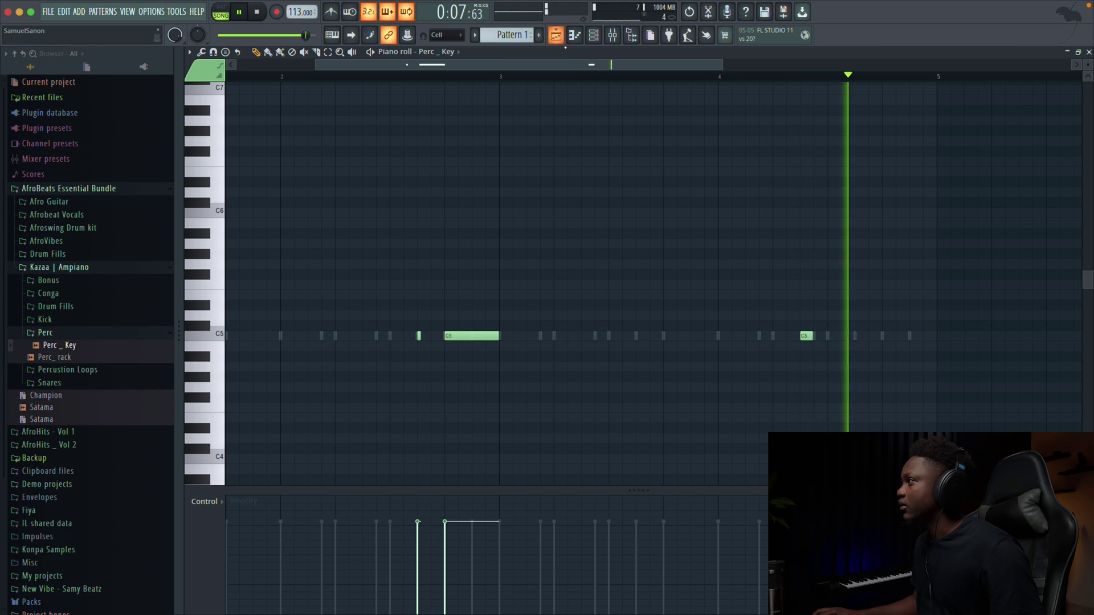
- Add a C5 note from step 13 to the end of bar 4 and play that bar
key(space)
click(886, 336)
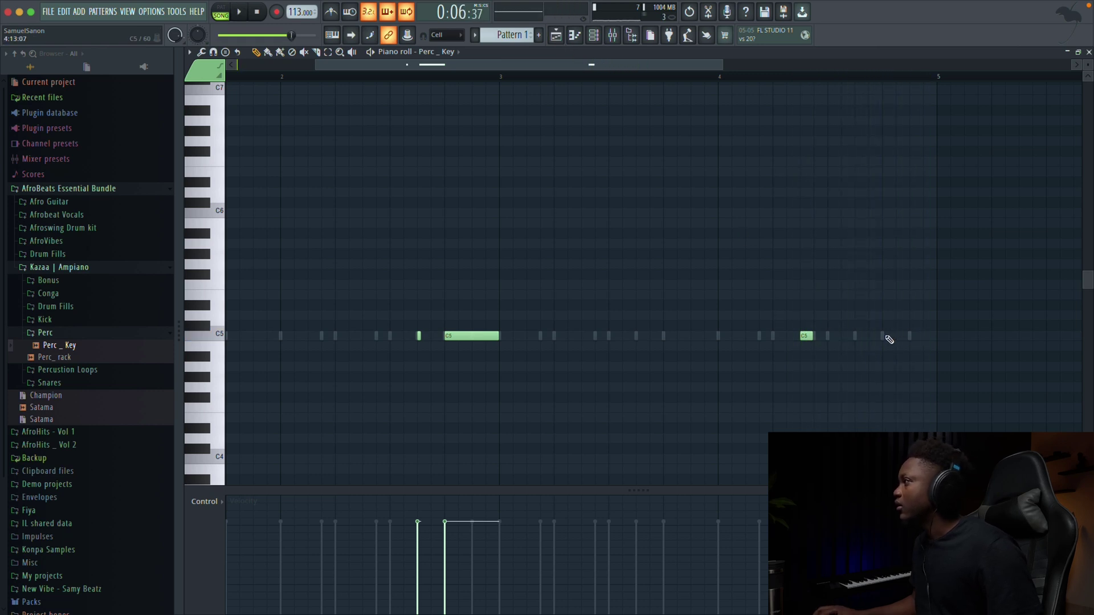
drag(915, 338, 928, 337)
key(space)
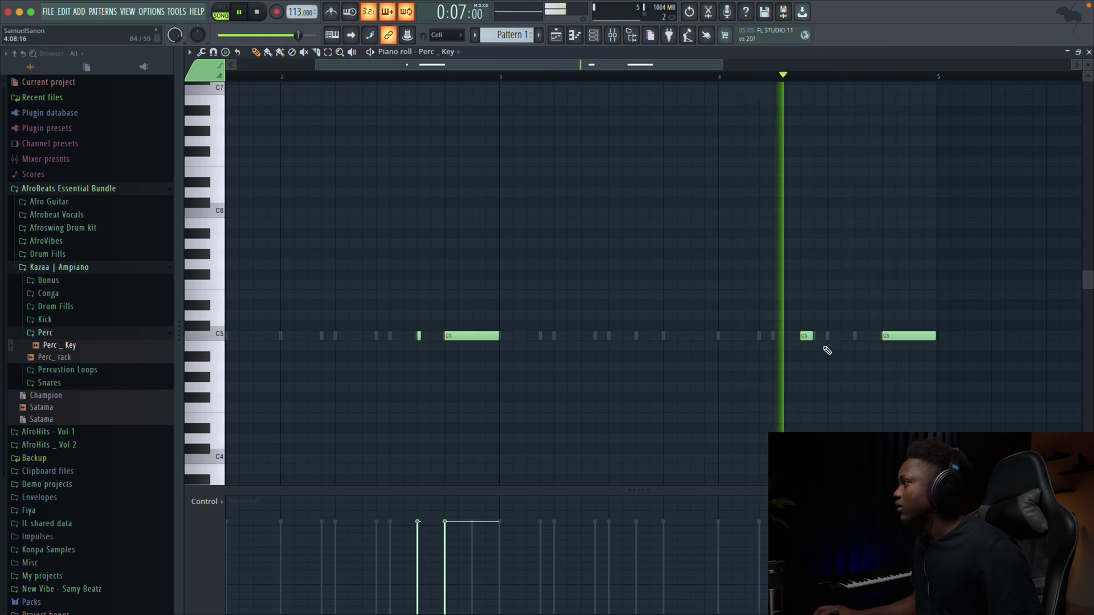
key(space)
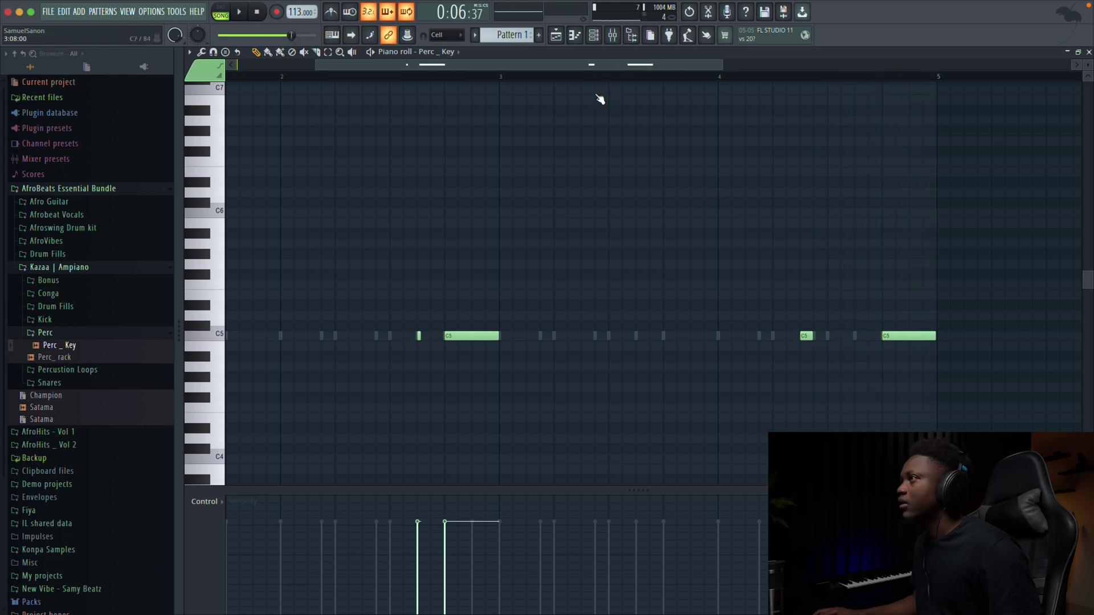
- Set the snap to 1/2 step and paint four C5 notes across steps 9 and 10 of bar 4
click(455, 35)
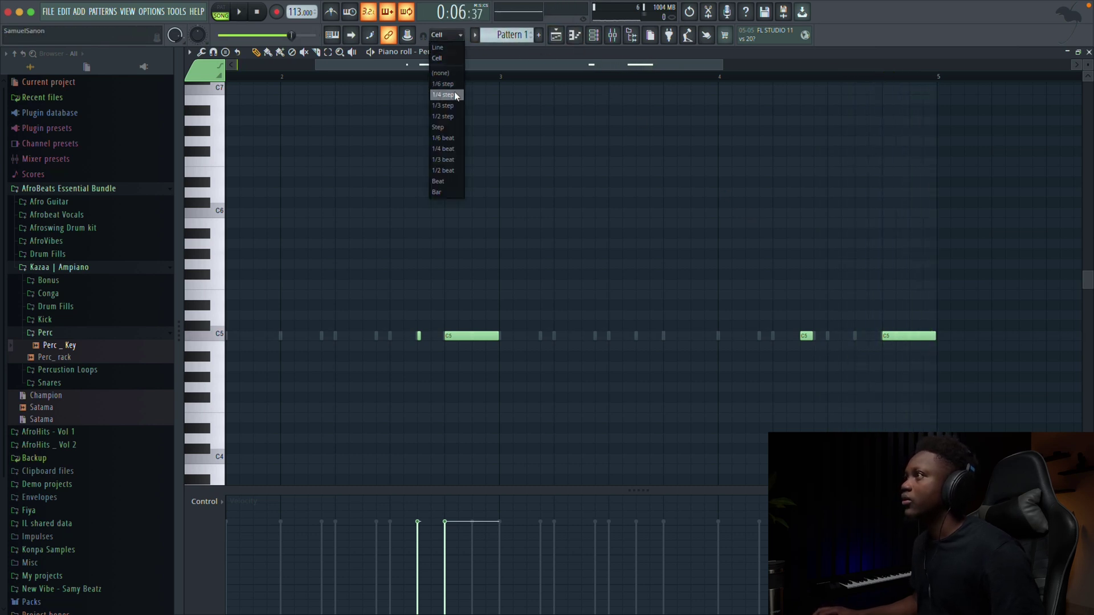
click(448, 117)
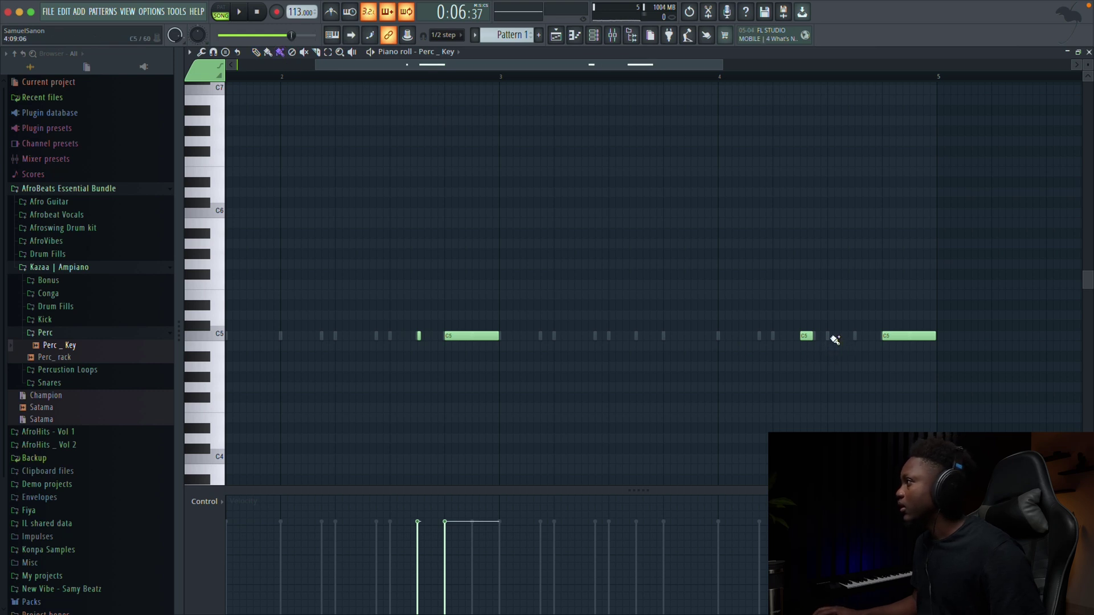
drag(832, 340, 845, 341)
key(space)
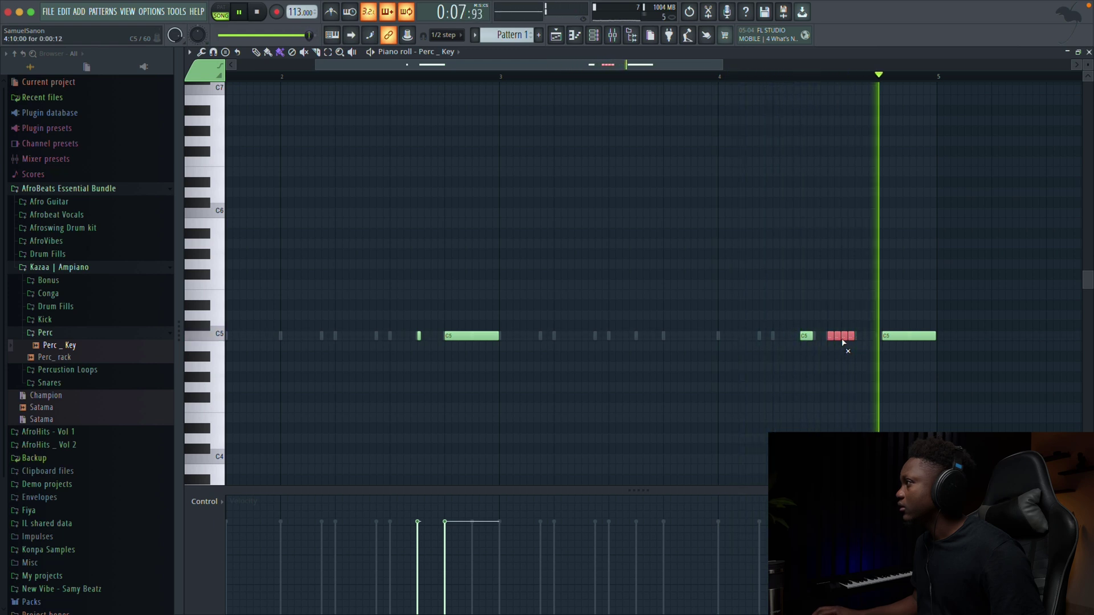
- Move the four half-step C5 notes two steps later to start at step 11 of bar 4 and play the result
key(space)
key(b)
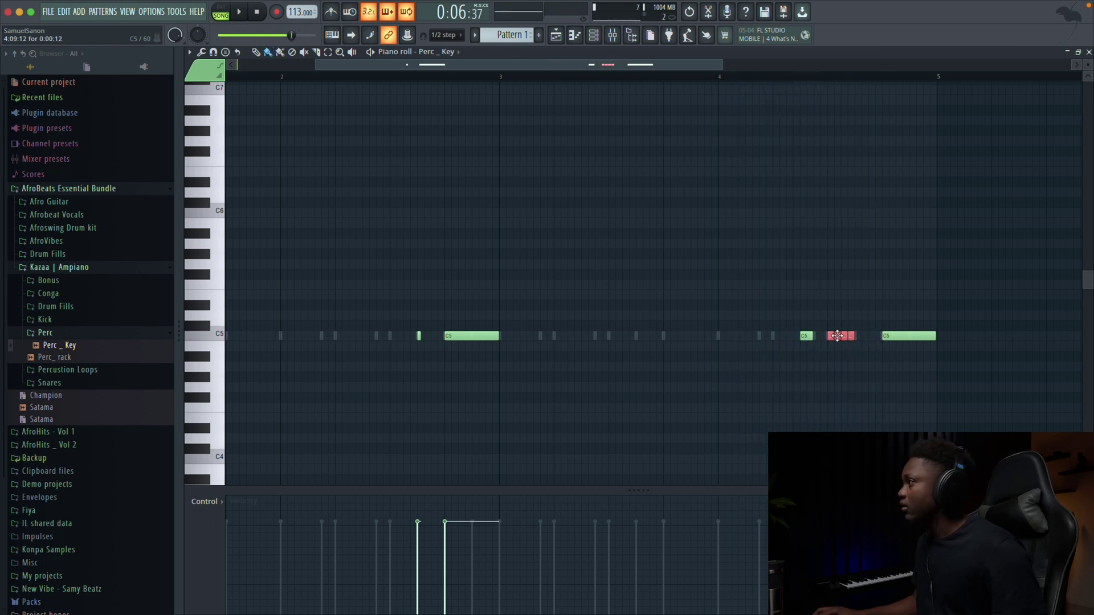
drag(837, 336, 859, 336)
key(space)
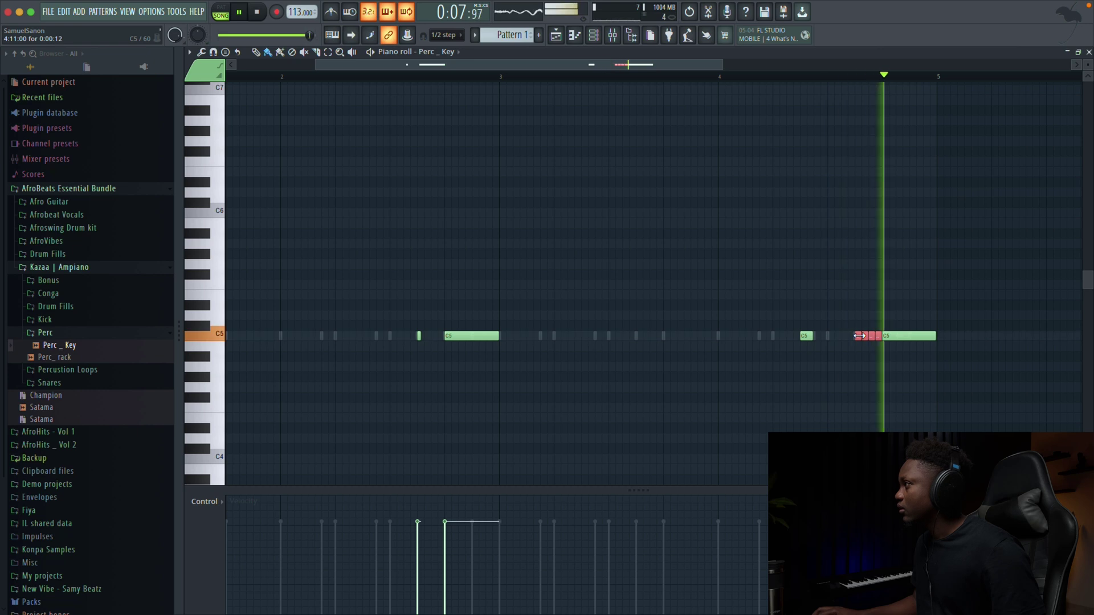
key(space)
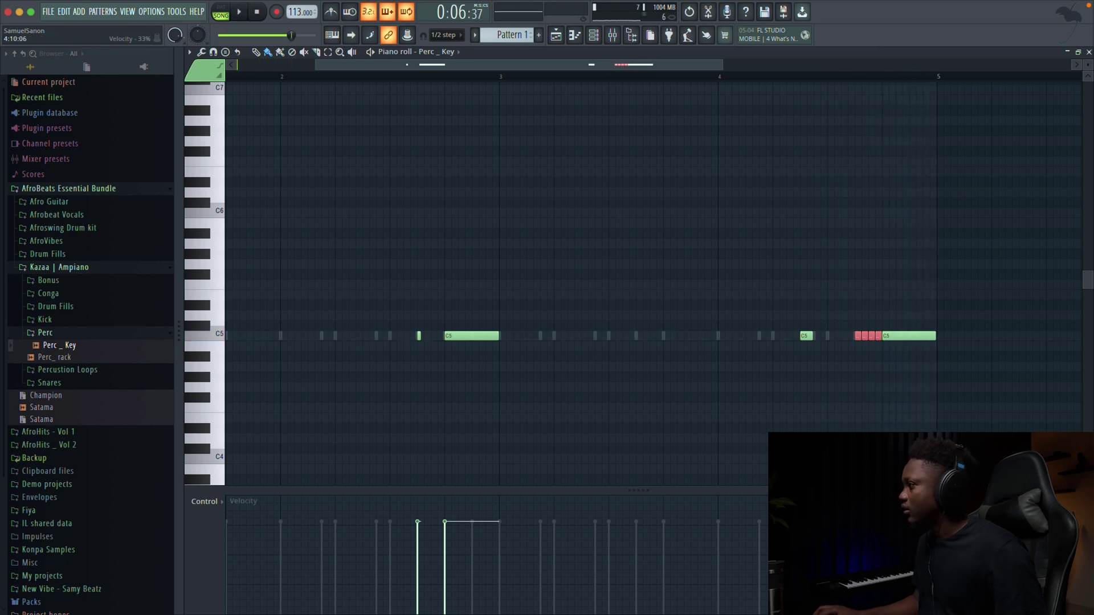
key(space)
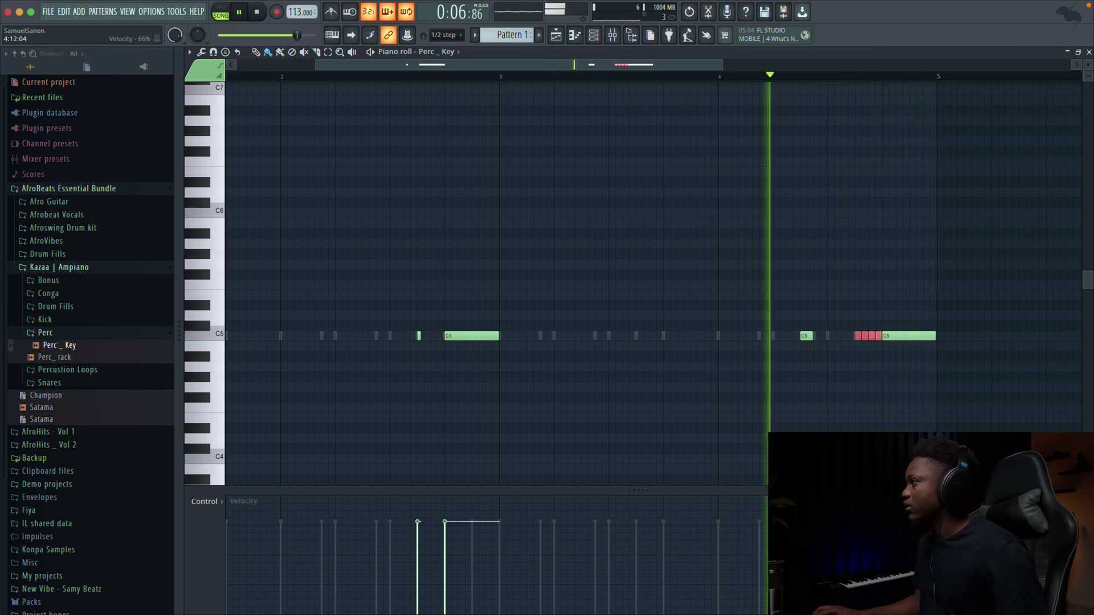
key(space)
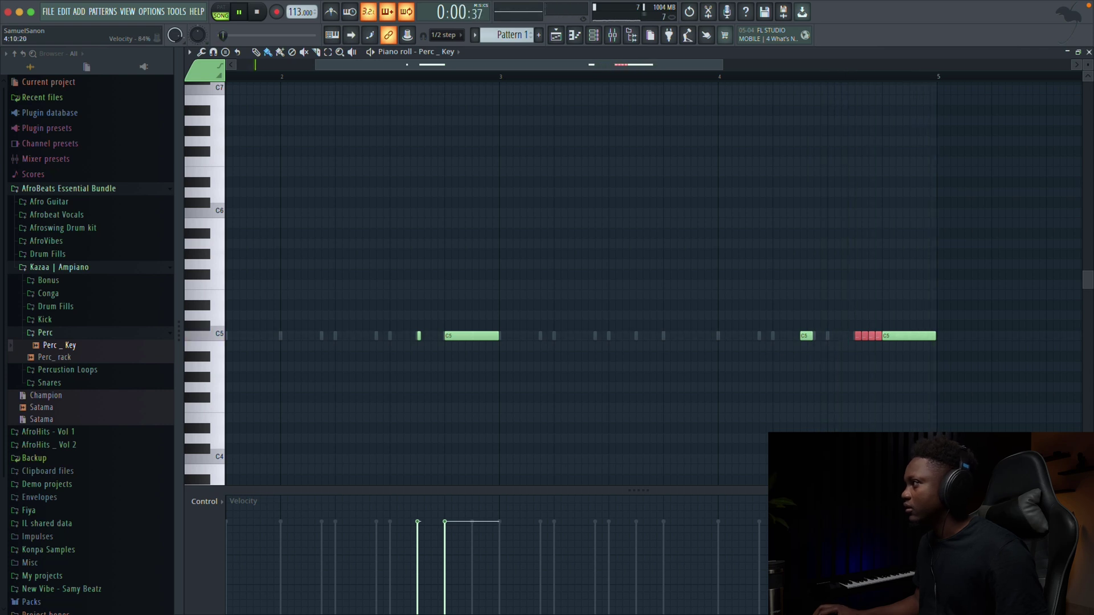
- Close the piano roll, stop playback and lower the channel volume of Perc _ Key
click(1079, 53)
key(space)
drag(340, 295, 339, 320)
- Add a Toxic Biohazard channel and load the Fat Solids ToTc preset from its Basses bank
click(406, 326)
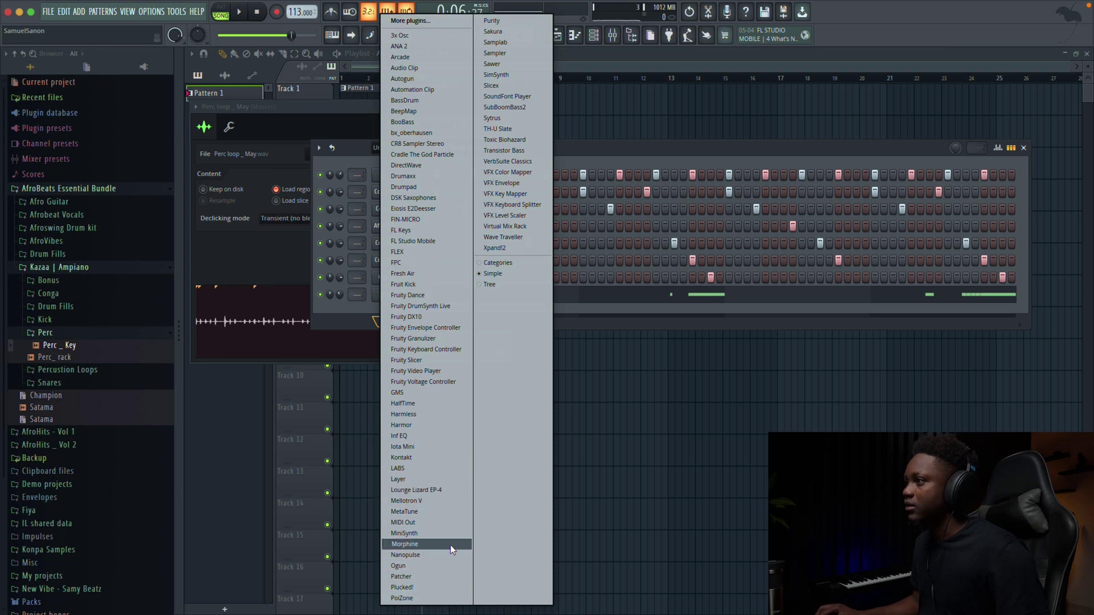
click(512, 140)
click(480, 162)
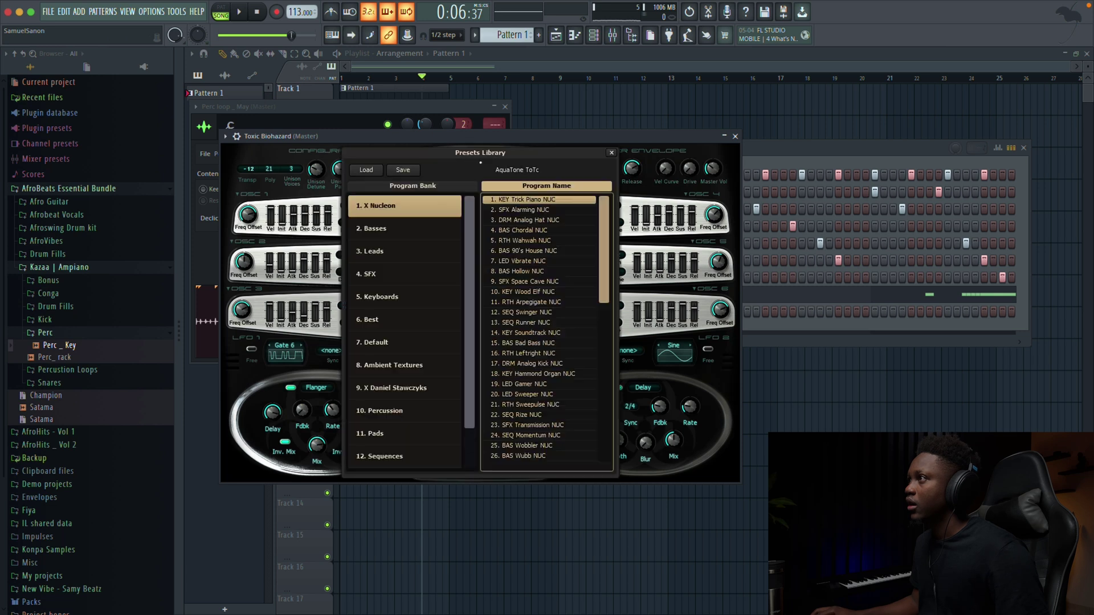
click(396, 236)
scroll(545, 414, down, 6)
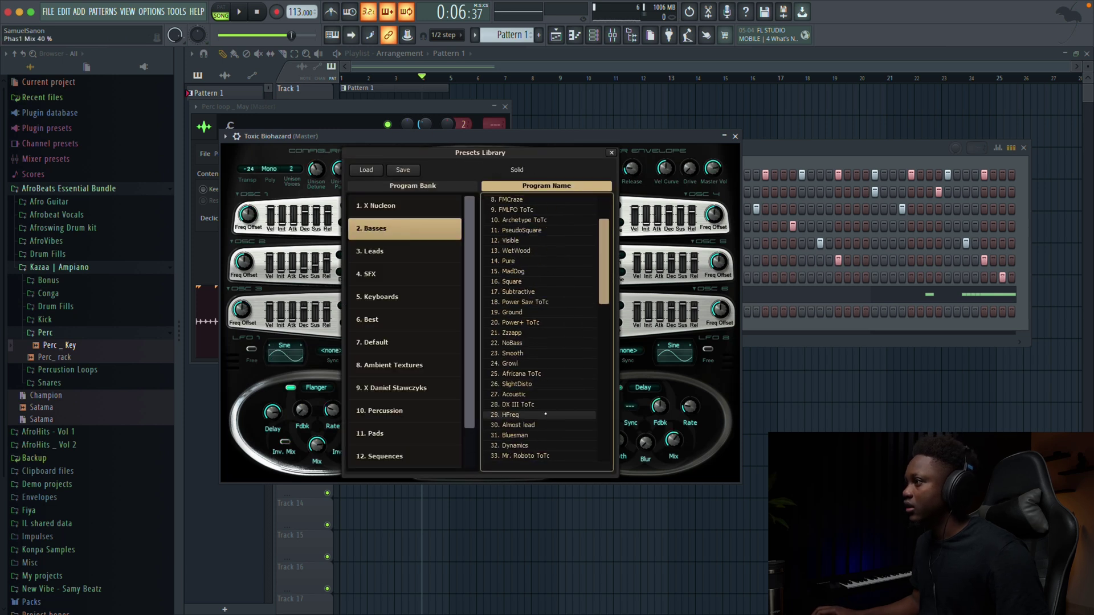
scroll(545, 414, down, 2)
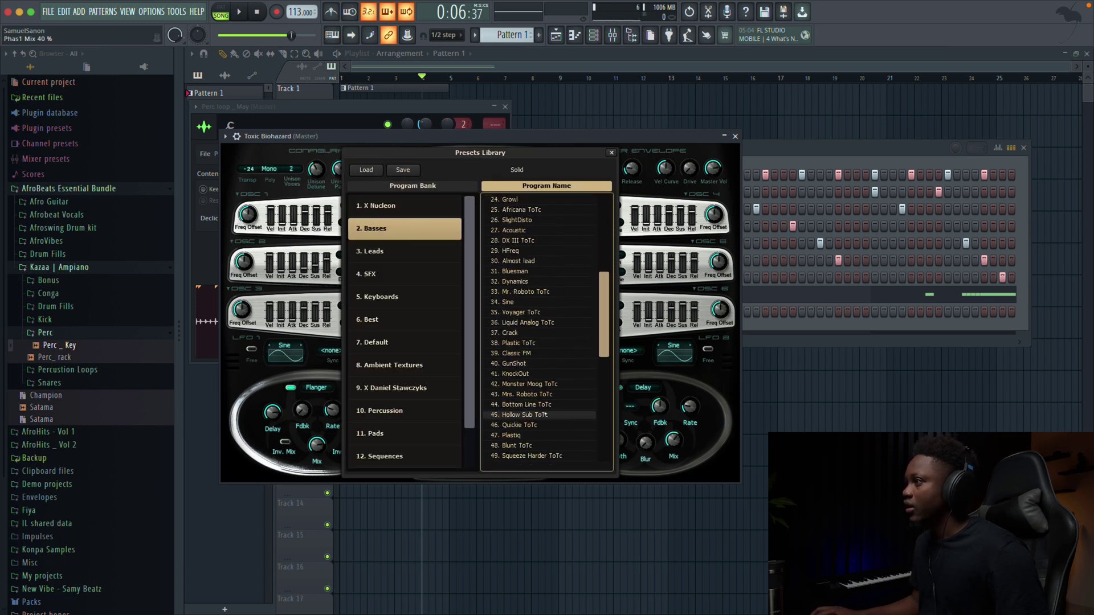
scroll(545, 414, down, 4)
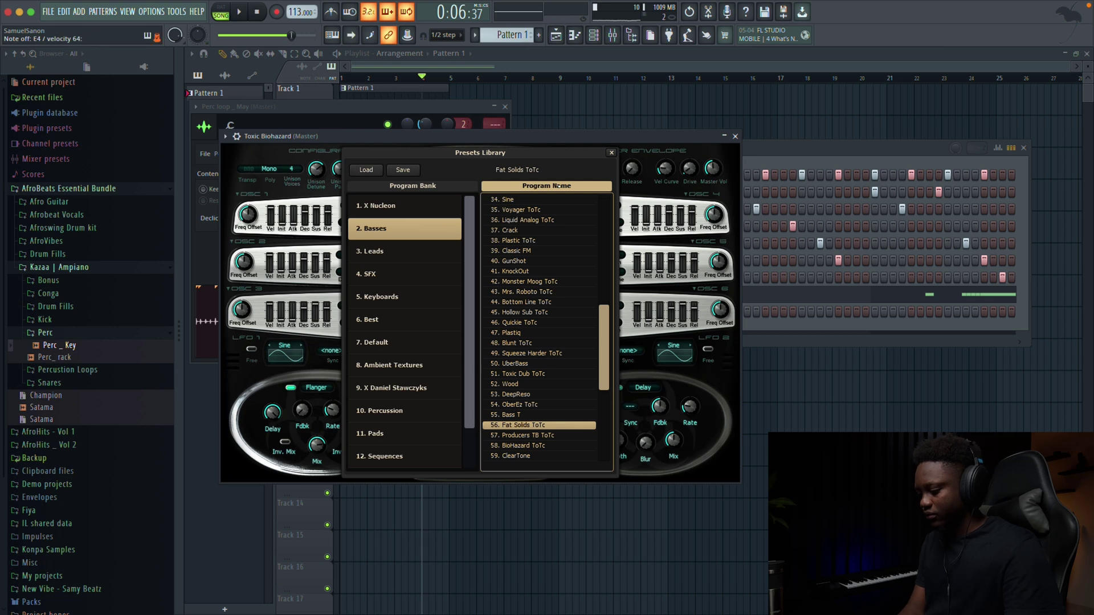
- Close the synth window and record a Toxic Biohazard bass line using C5, B4, G4, E4 and D5 over the beat
click(736, 137)
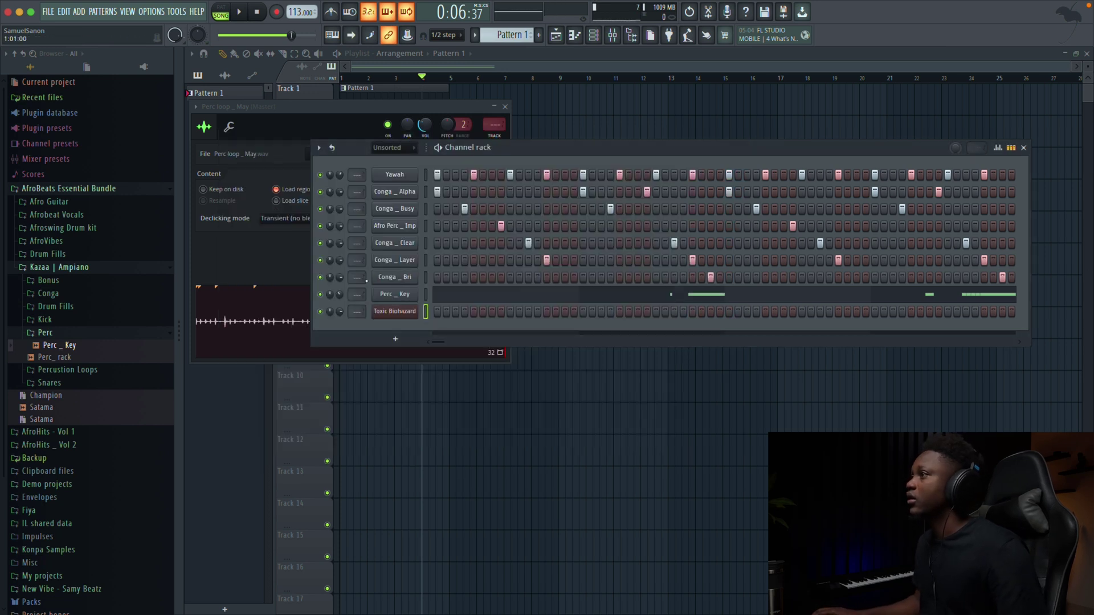
click(239, 11)
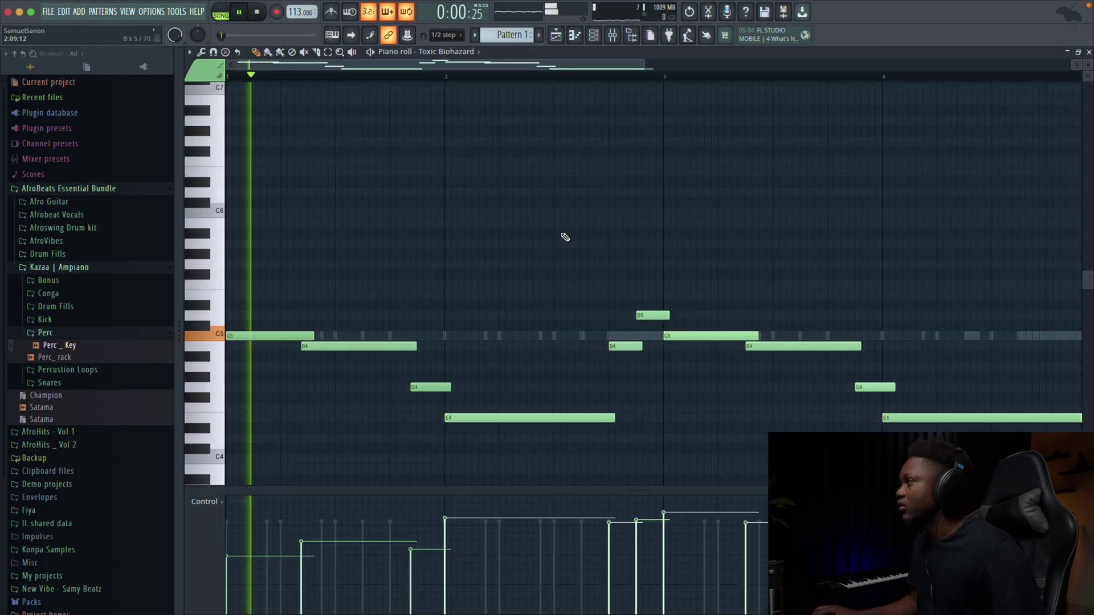
- Raise the velocities of the first C5 and B4 notes in the Toxic Biohazard bass line
click(574, 35)
mouse_move(232, 532)
mouse_down()
mouse_move(293, 525)
mouse_move(392, 544)
mouse_up()
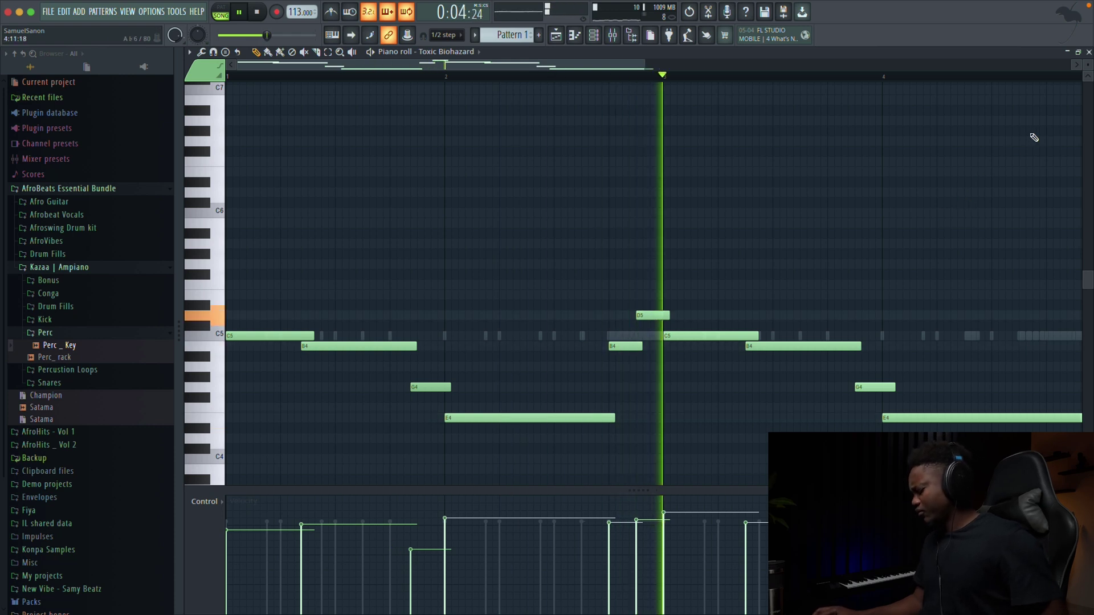
click(1089, 52)
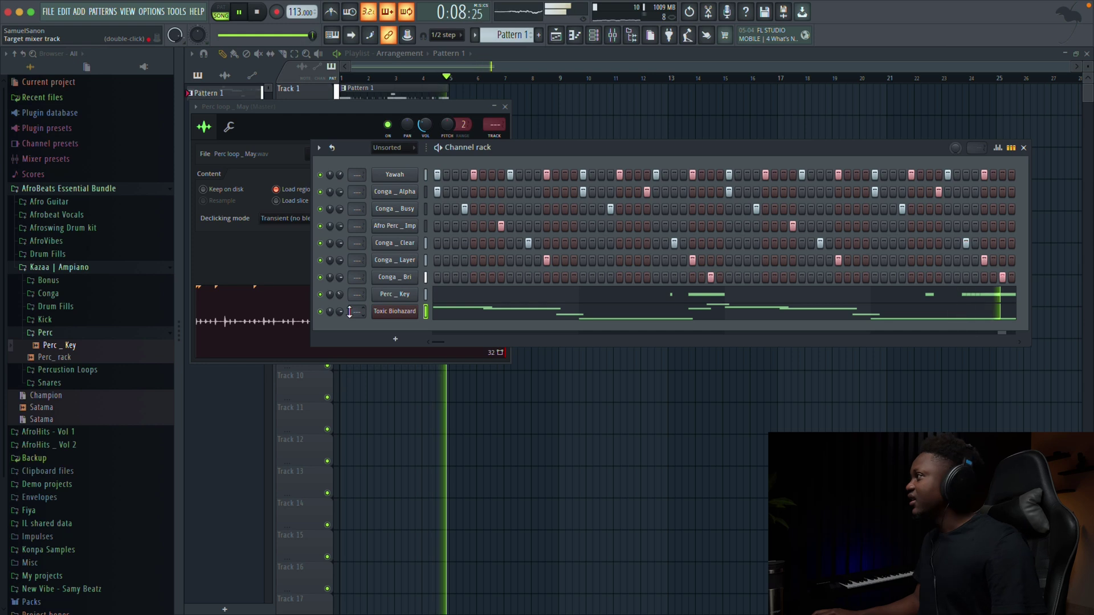
- Check the bass notes in the piano roll, set the Toxic Biohazard channel volume to 60% and stop playback
click(484, 313)
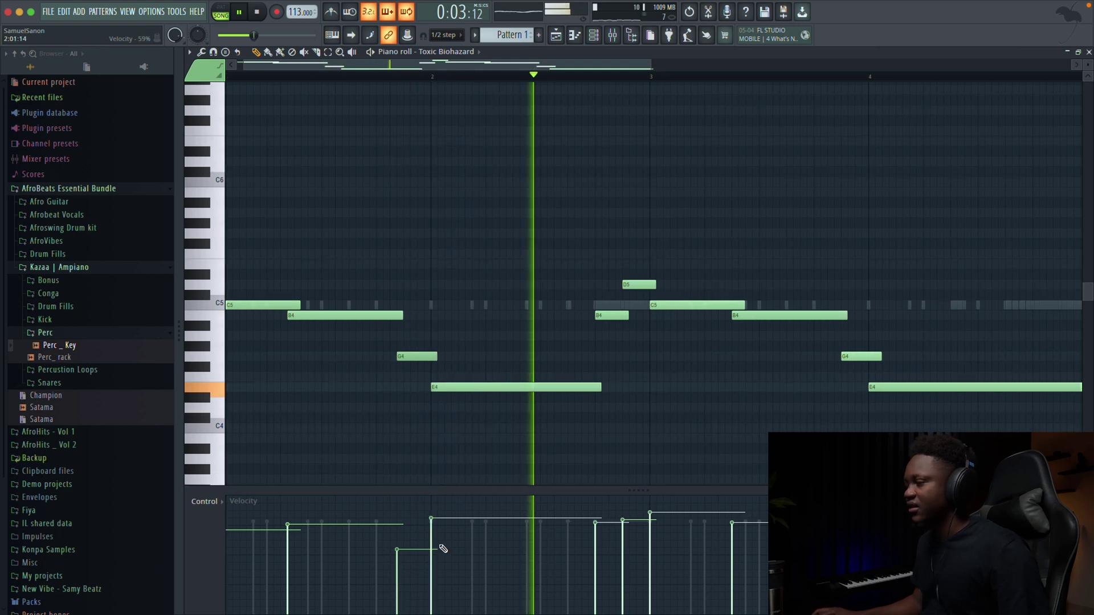
scroll(523, 447, down, 10)
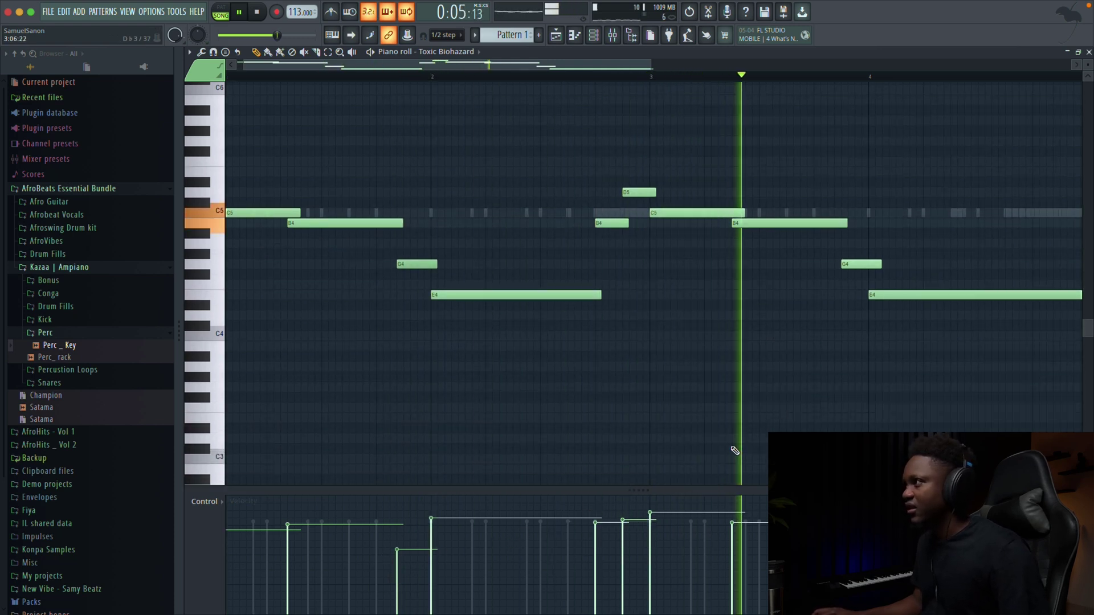
click(1089, 52)
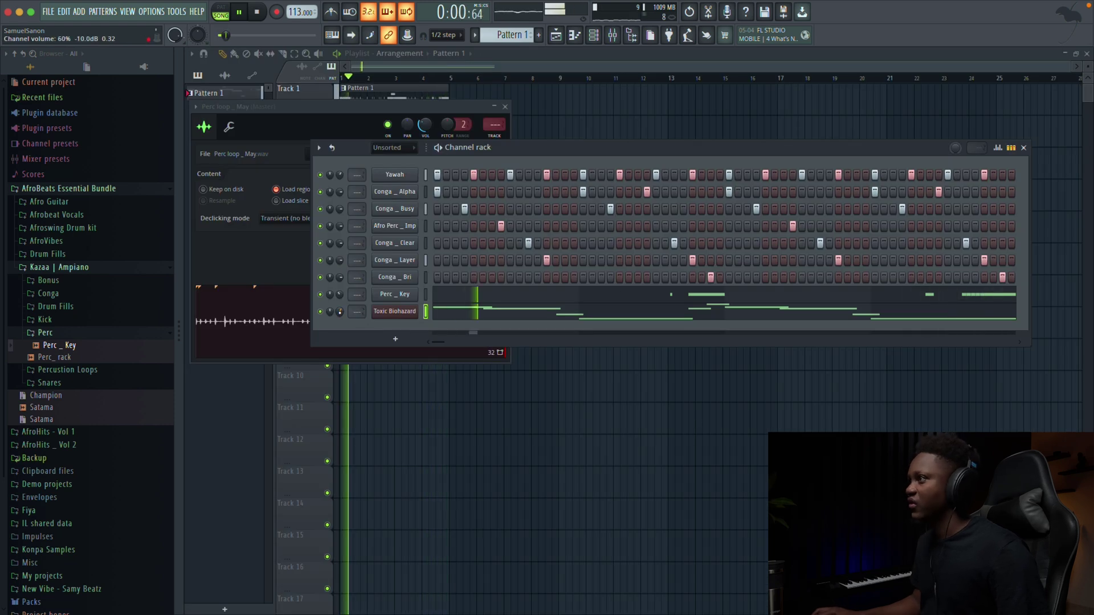
key(space)
- Place the Pete Chawa sample from the Vocals folder on playlist Track 3 at bar 1 and lower its channel volume
drag(406, 359, 74, 413)
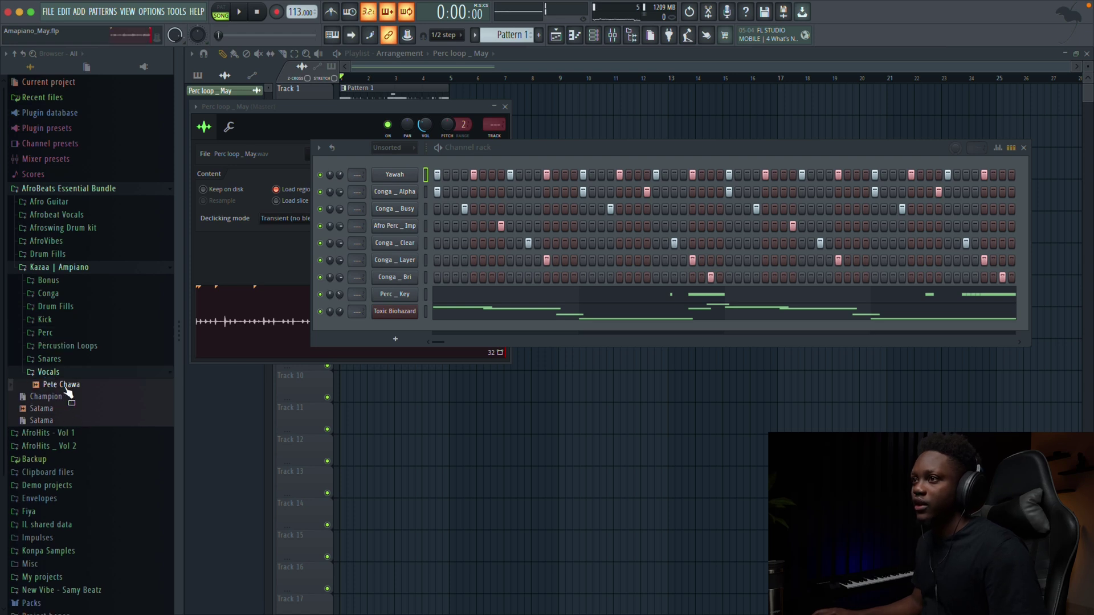
drag(172, 401, 286, 226)
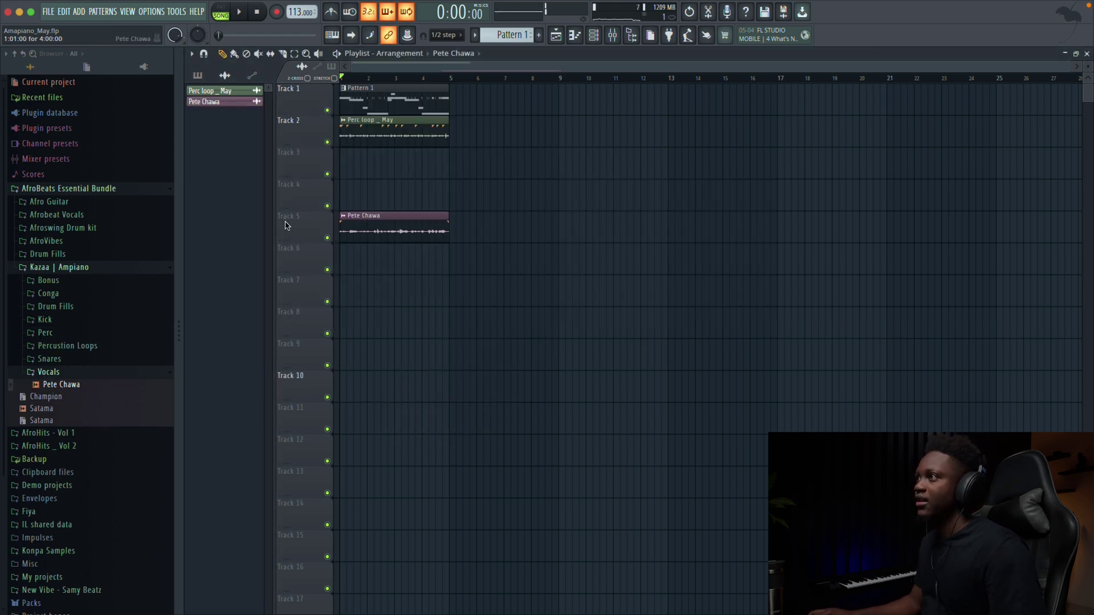
drag(365, 226, 293, 147)
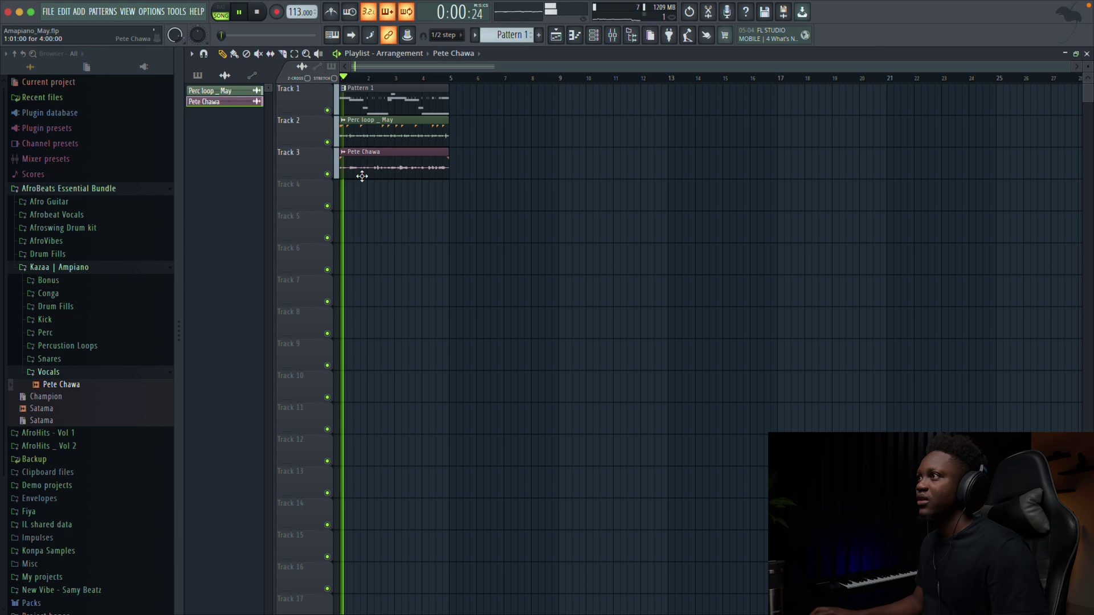
double_click(379, 168)
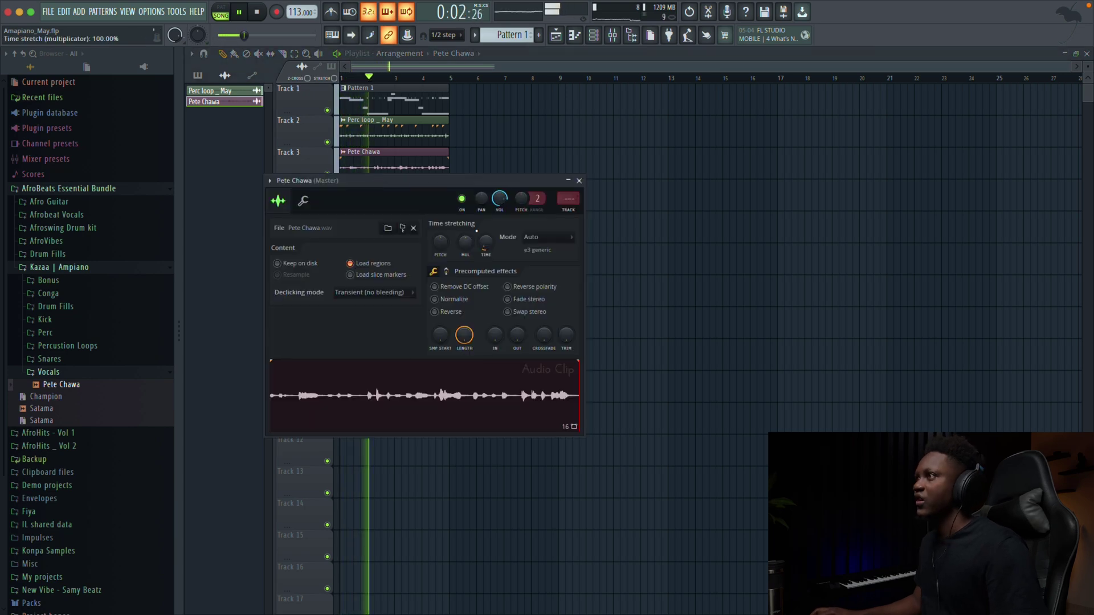
drag(500, 199, 500, 213)
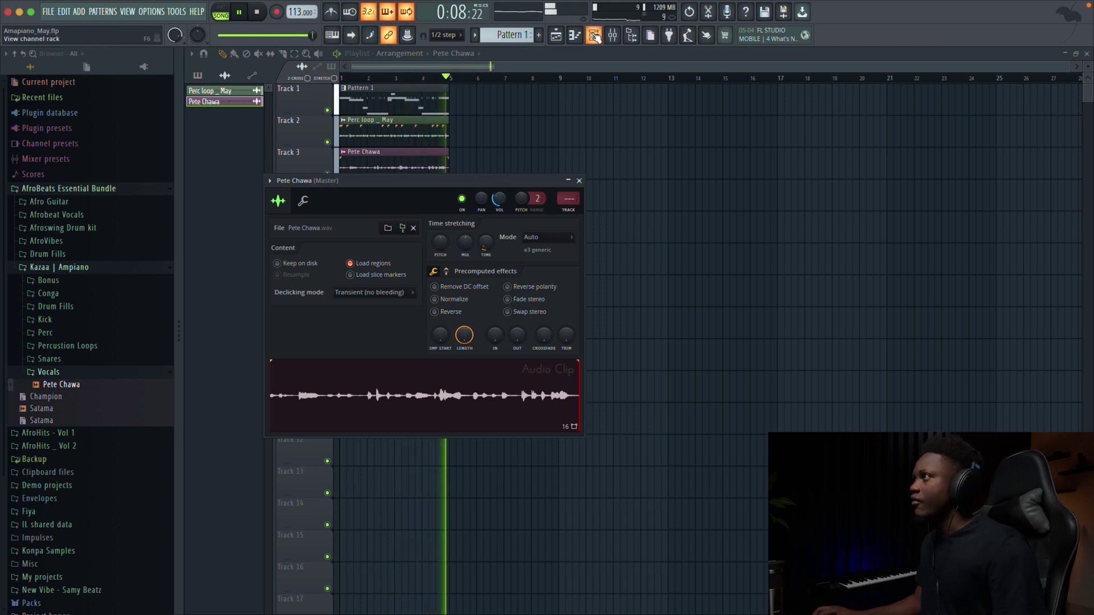
- Show all channels in the channel rack, set the Toxic Biohazard volume to 55% and stop playback
key(F6)
click(413, 149)
click(383, 157)
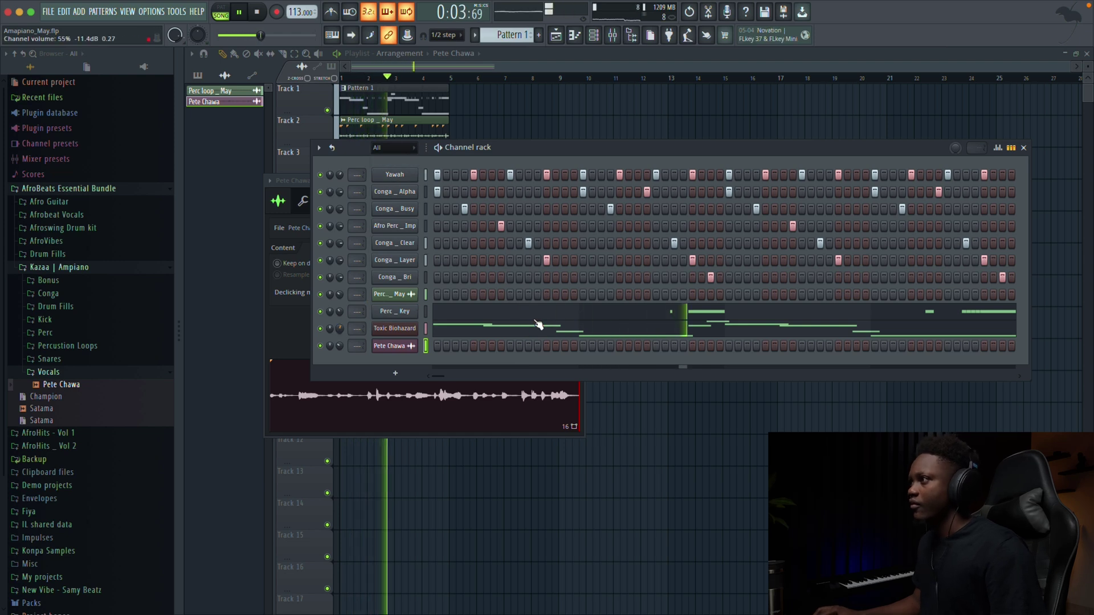
key(space)
- Add a Purity channel and load the Grassy preset from its Lead Synth category
click(395, 374)
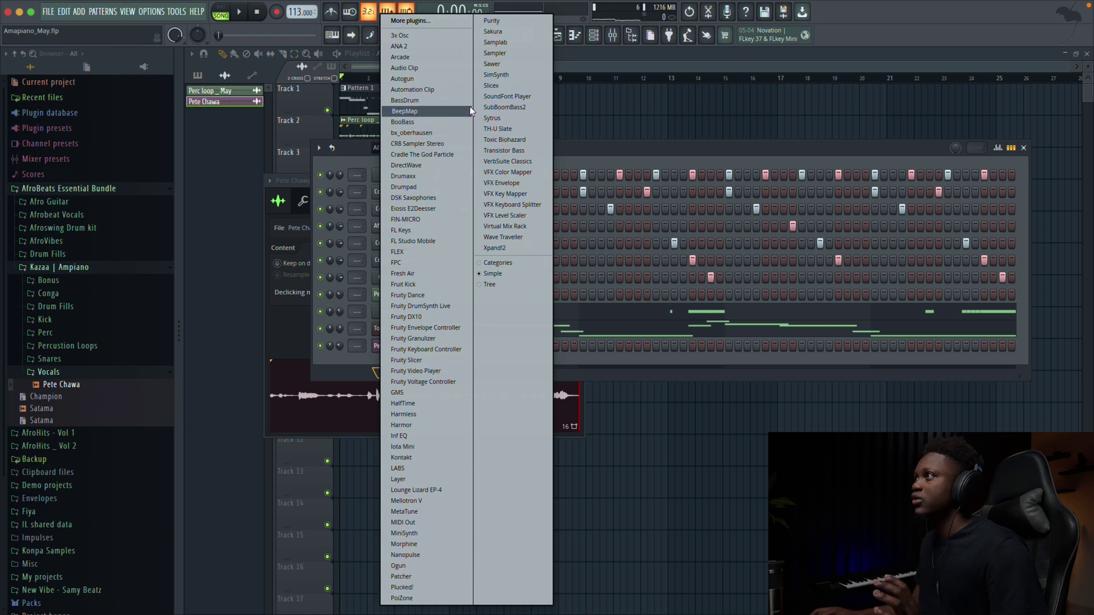
click(518, 23)
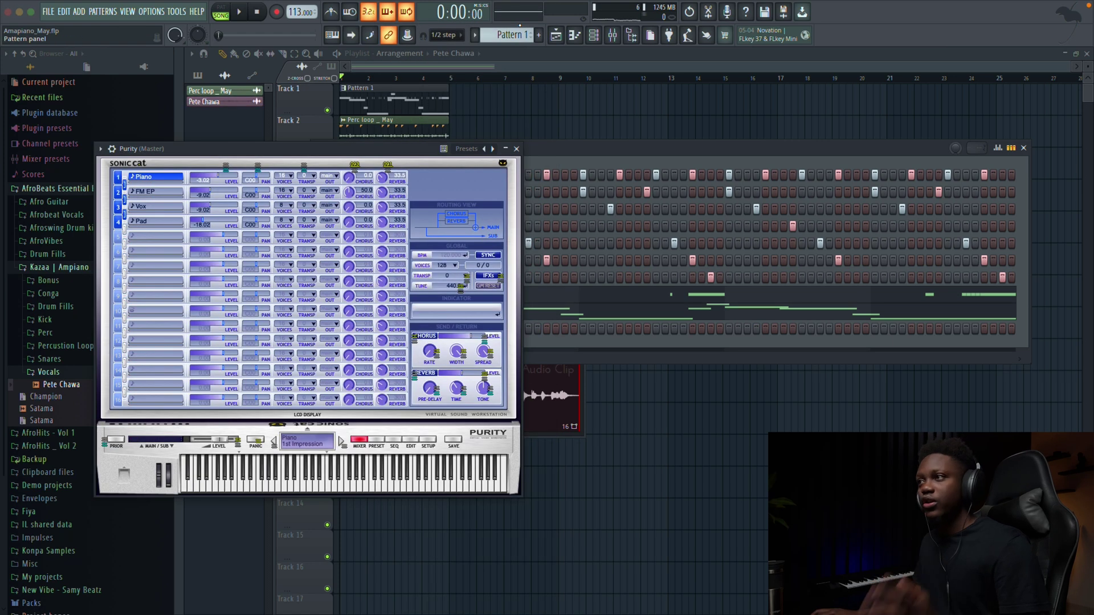
click(376, 439)
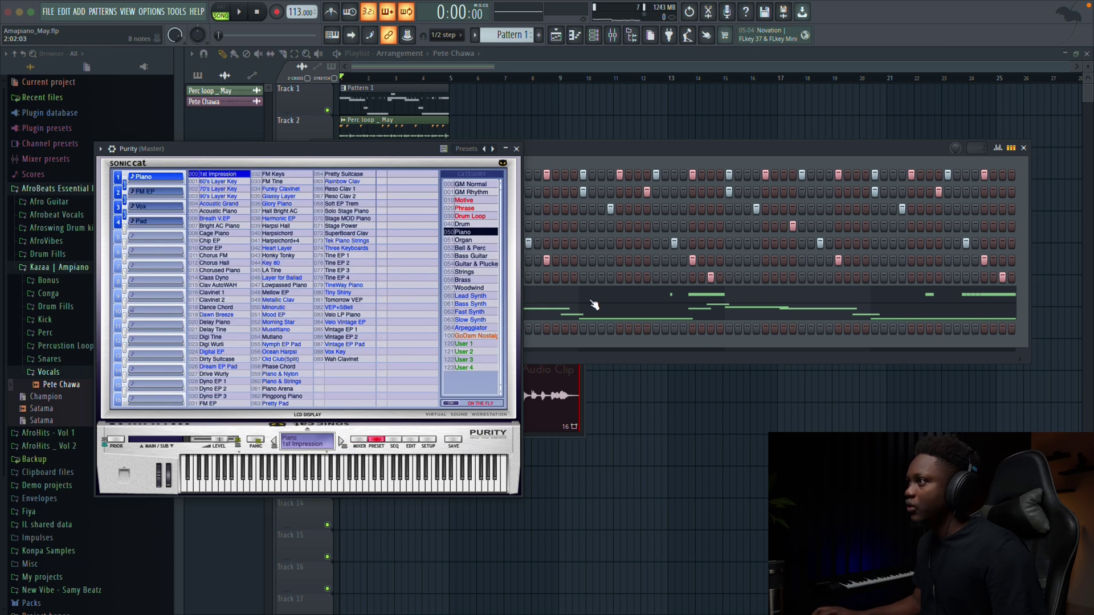
click(472, 296)
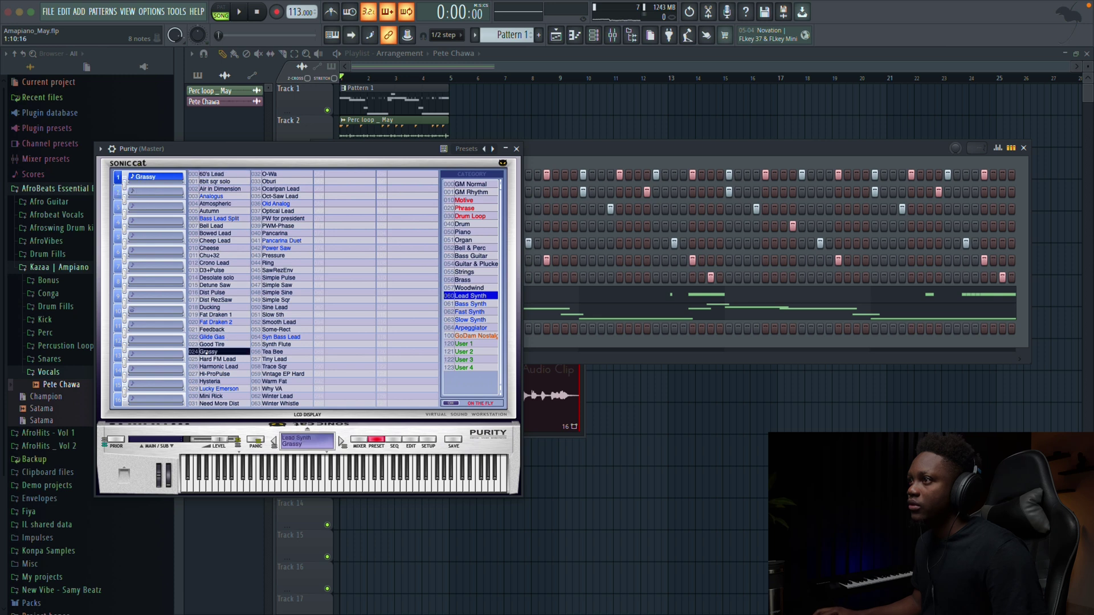
key(Escape)
- Record A5 and B5 notes on Purity in bars 1 and 3, and shorten all four notes
key(space)
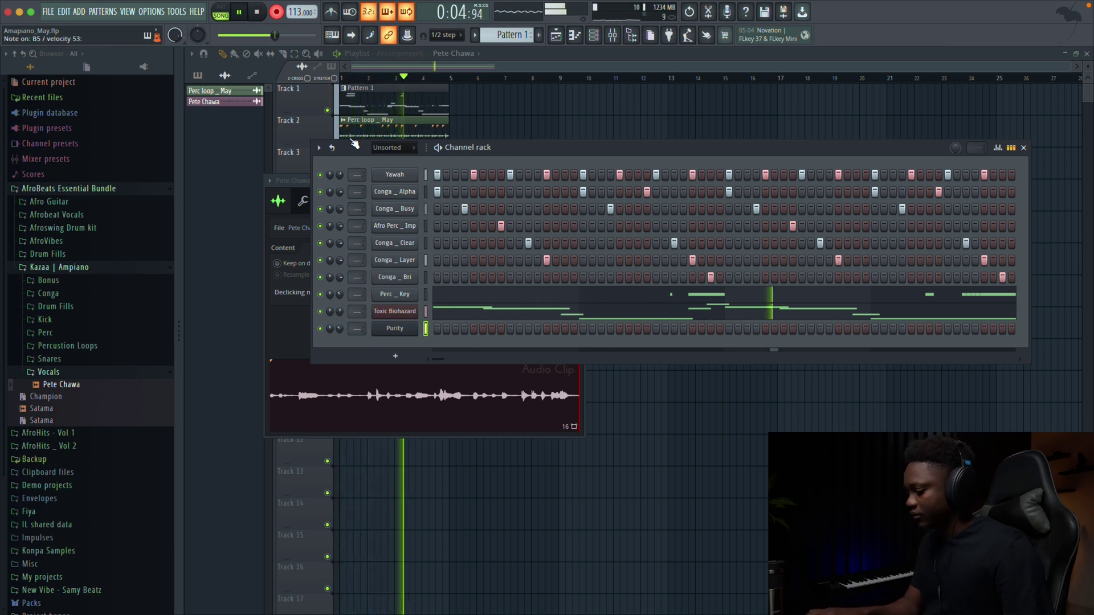
key(space)
key(F7)
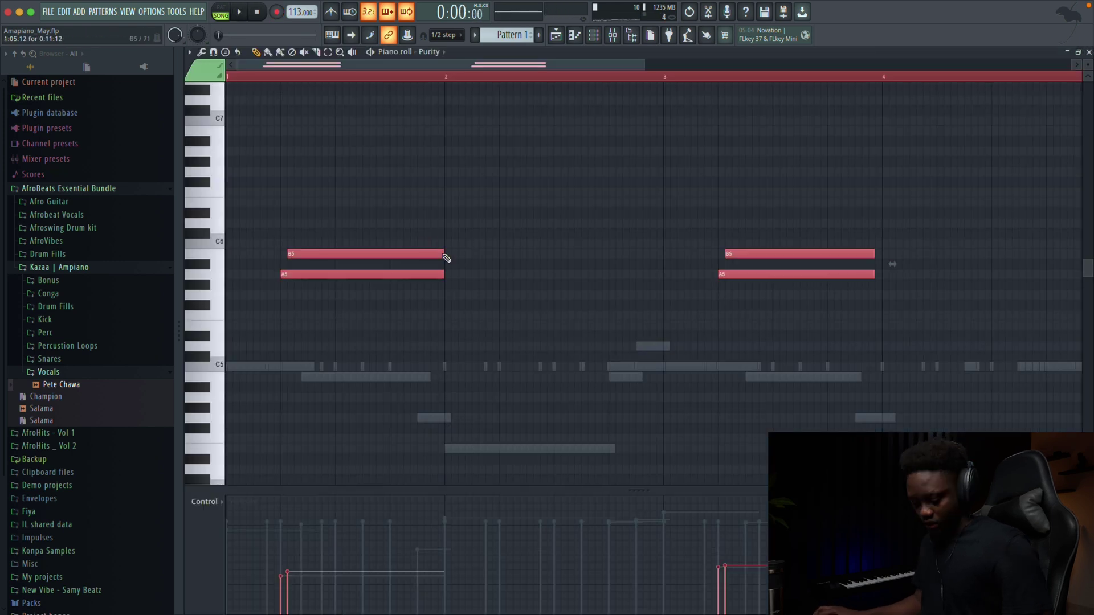
key(space)
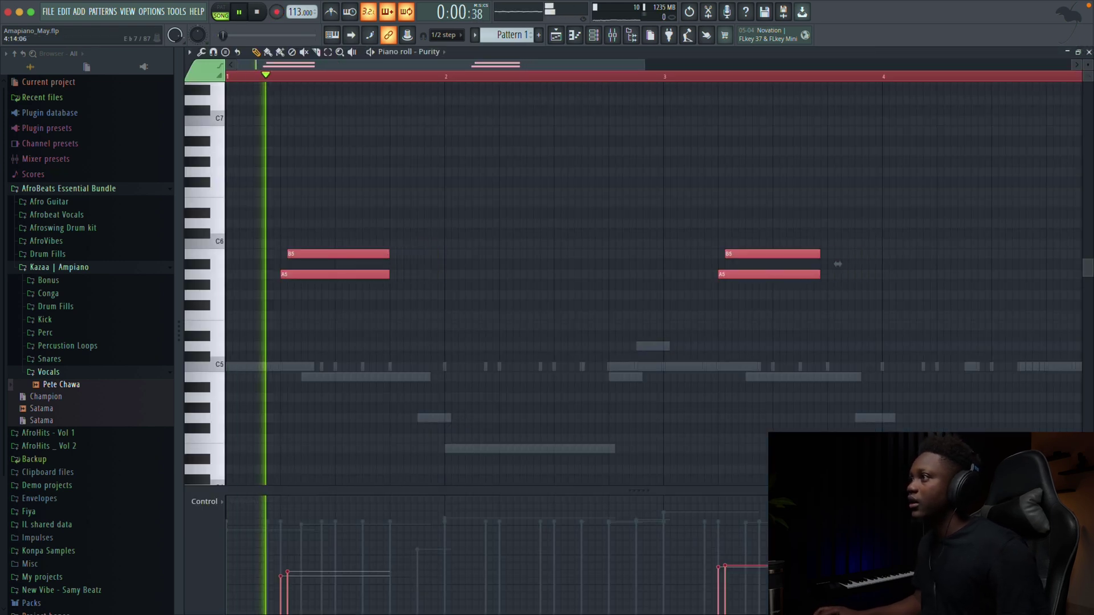
key(F7)
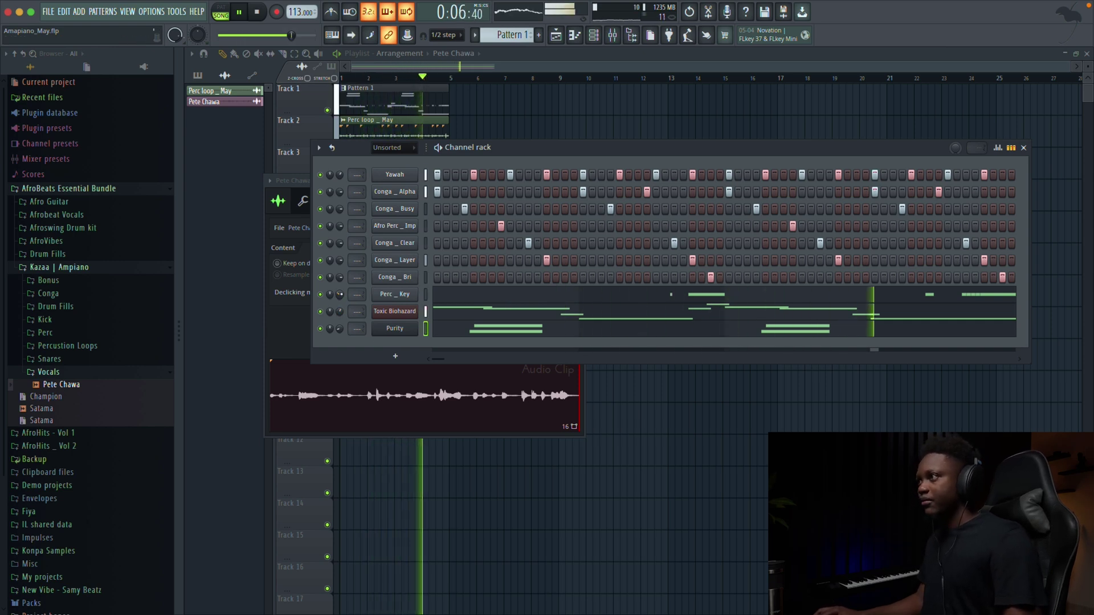
- Show all channels in the channel rack while the beat plays and stop playback
click(396, 148)
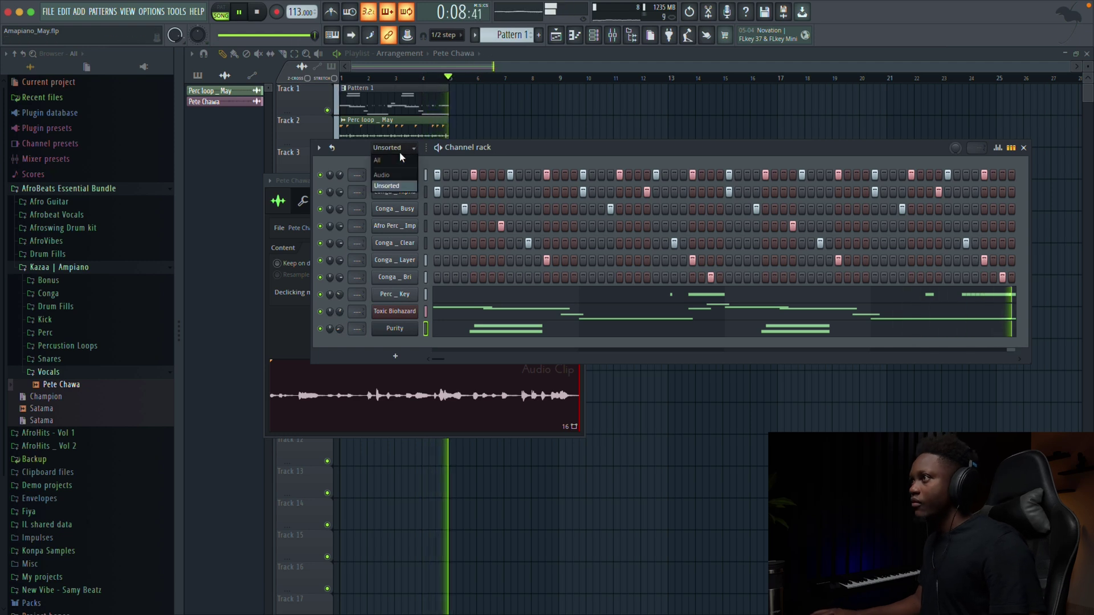
click(391, 159)
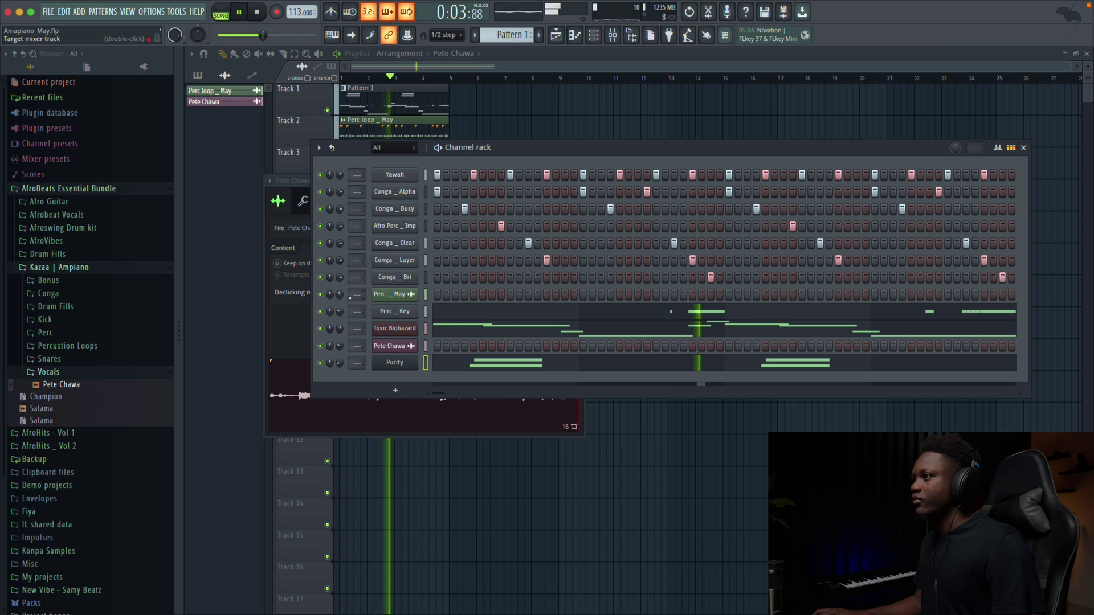
key(space)
- Add a second Purity channel and load the Tremolo Signal preset from its Slow Synth category
click(396, 390)
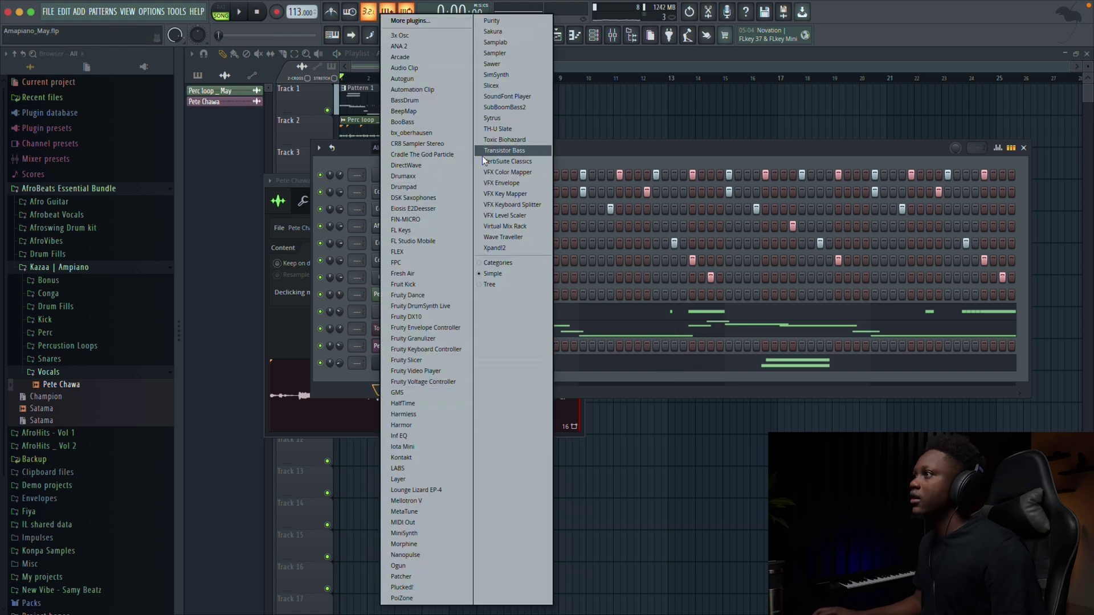
click(493, 21)
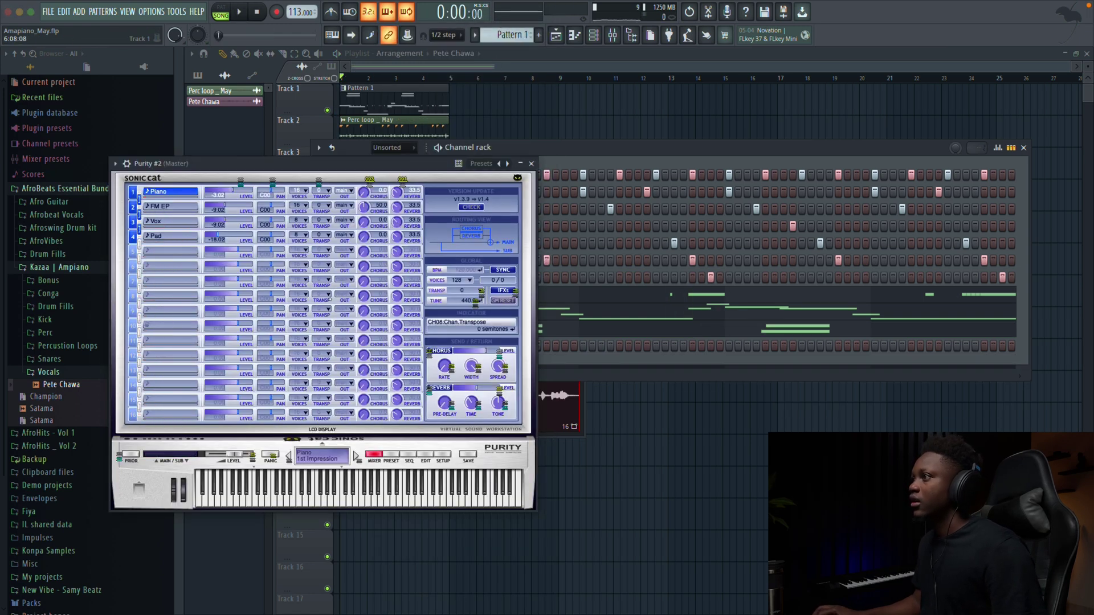
click(391, 455)
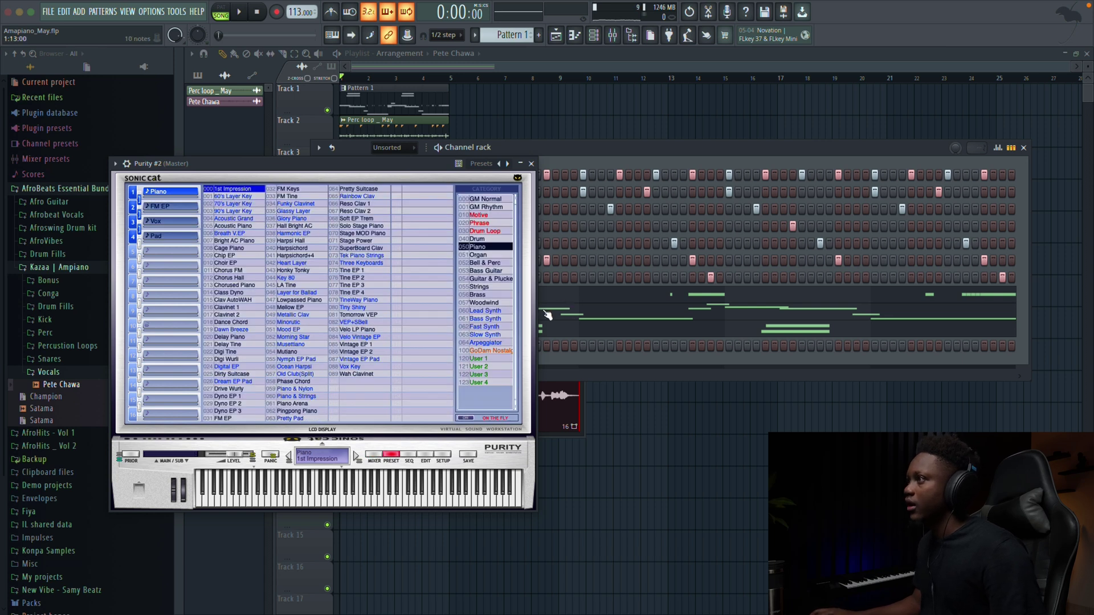
click(491, 334)
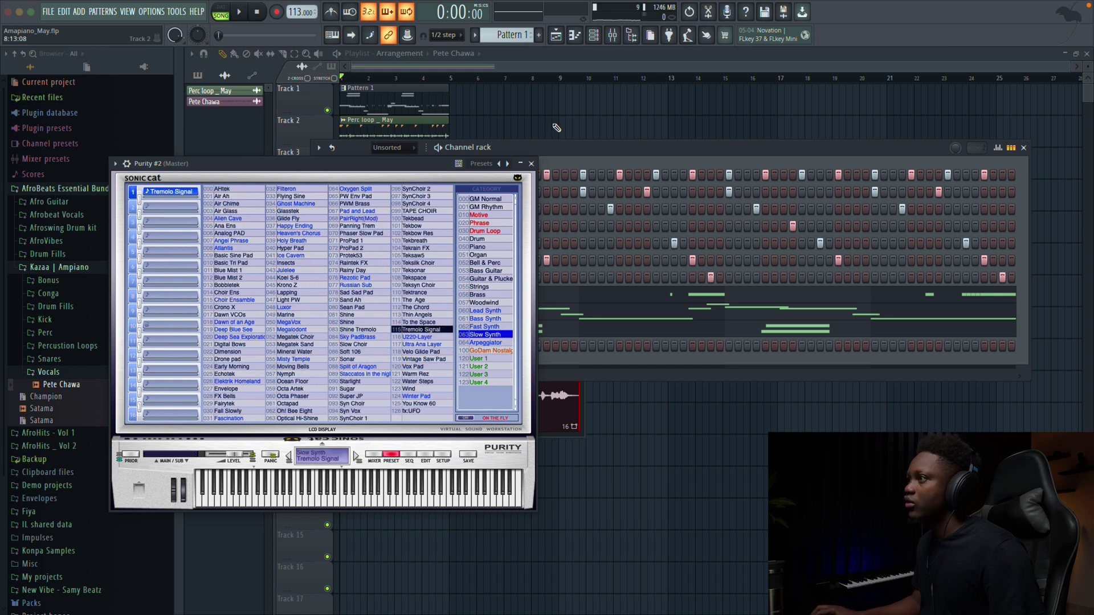
click(532, 164)
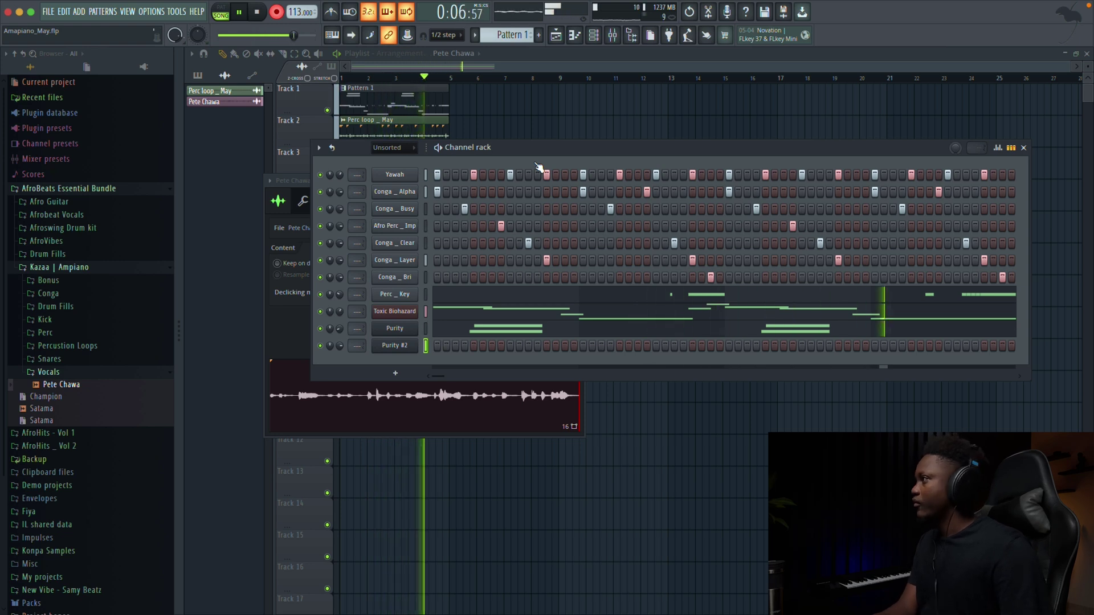
- Record a B4 drone spanning all four bars on Purity #2 and lower its channel volume
key(space)
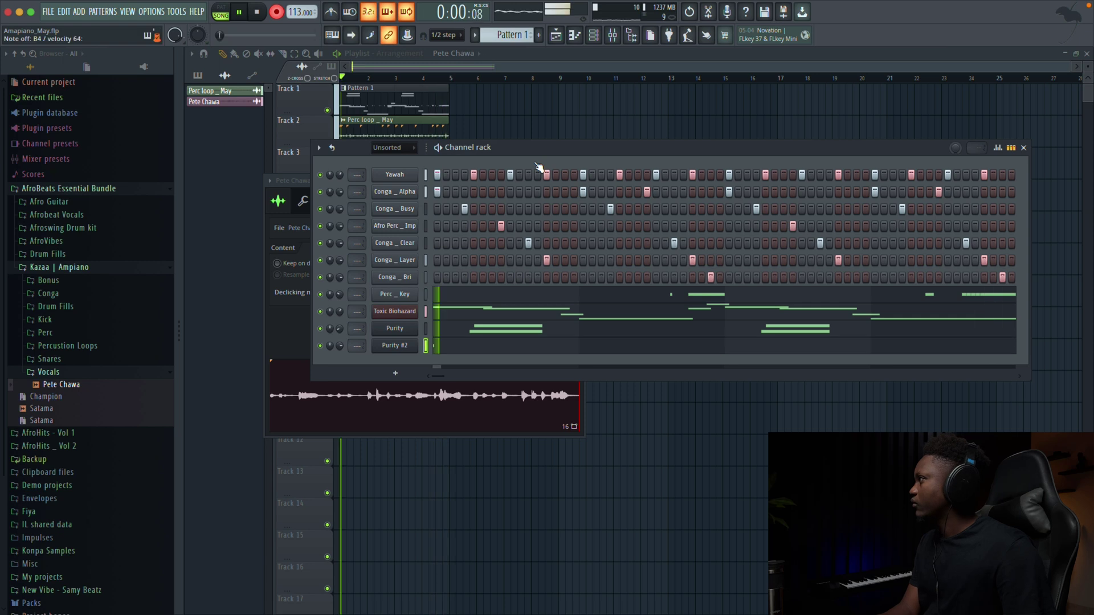
click(568, 350)
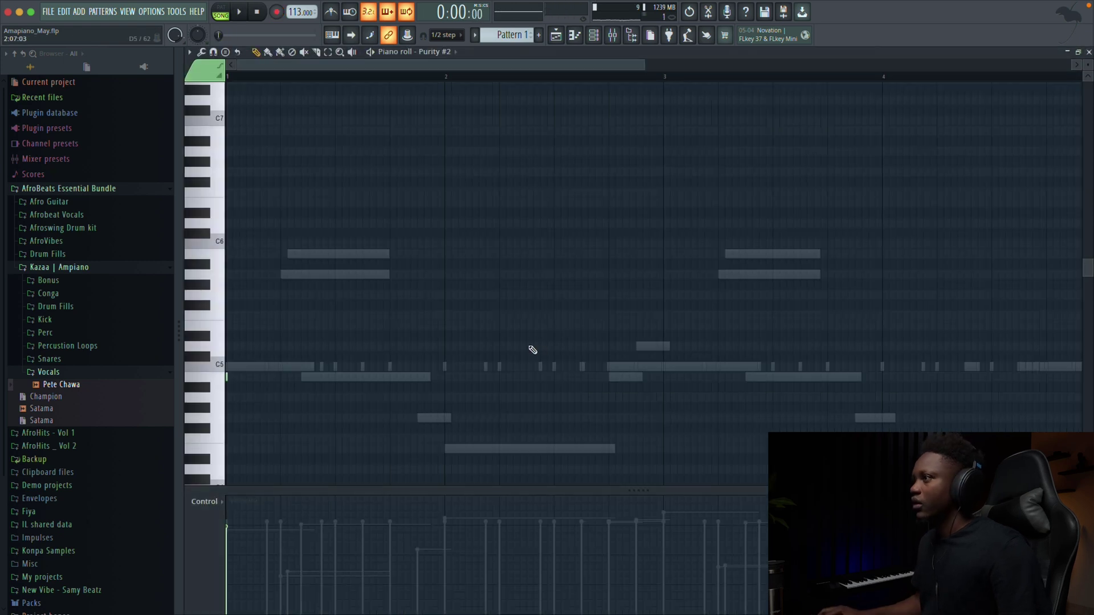
drag(231, 377, 1003, 397)
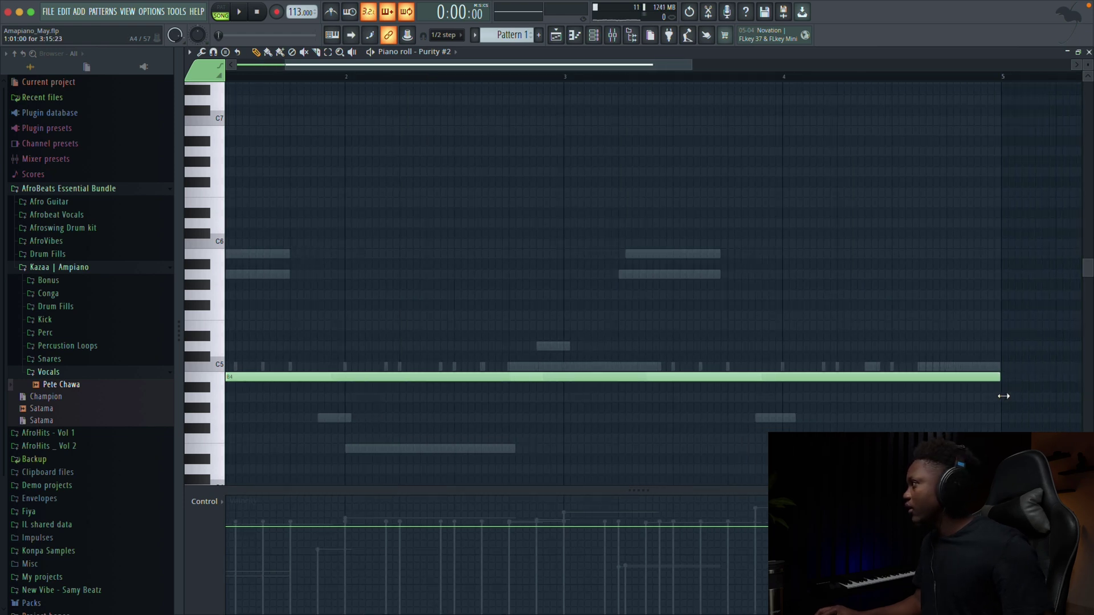
click(1089, 51)
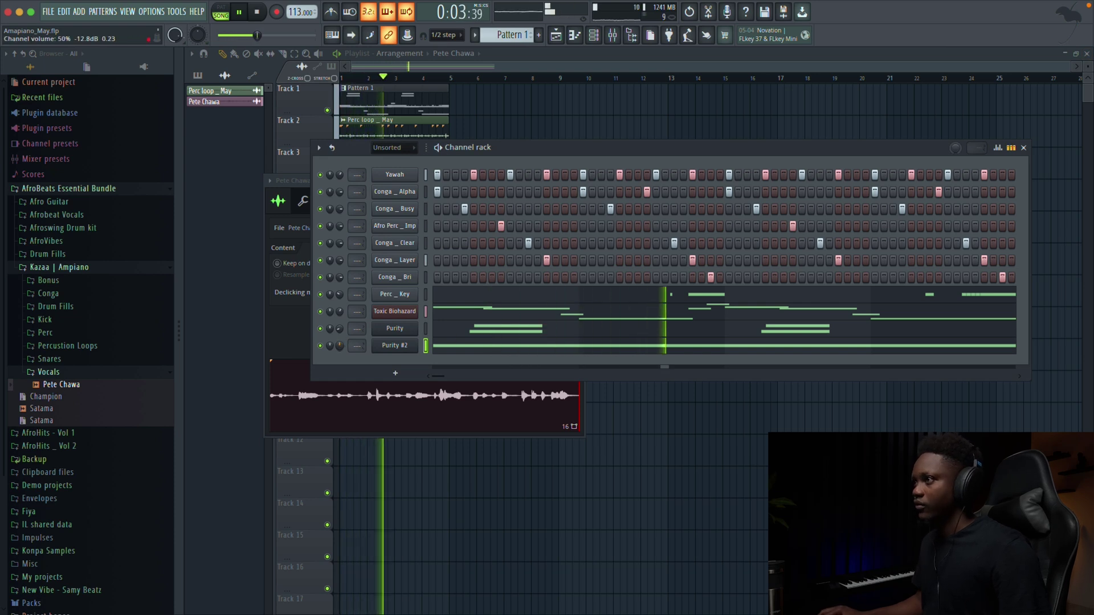
drag(340, 345, 334, 343)
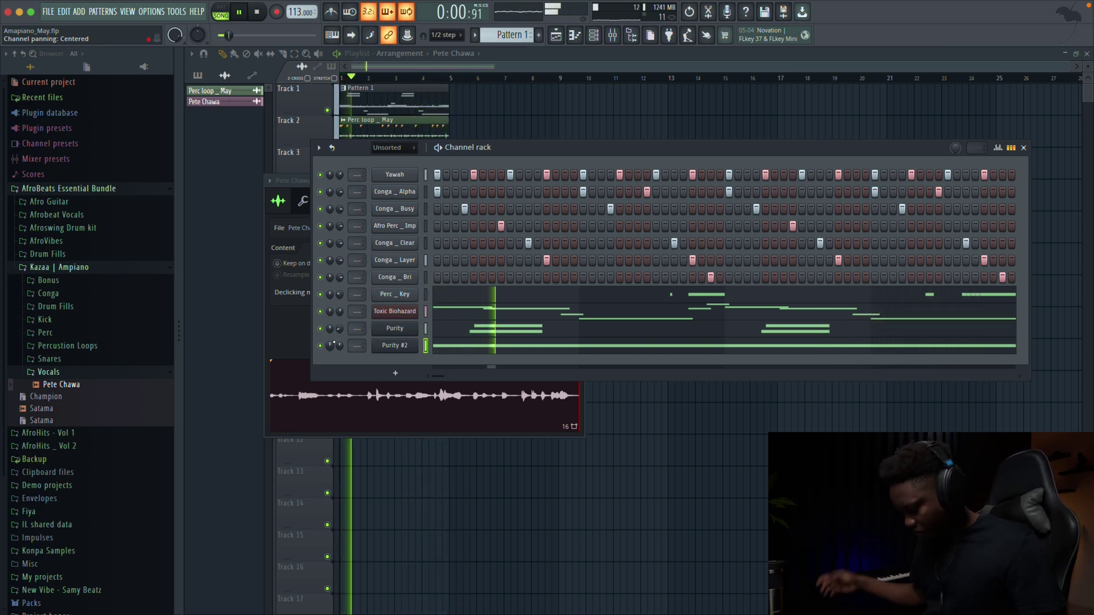
- Add a GMS channel and load the Classic Detune TE preset from its Leads & Synths bank
click(395, 374)
click(547, 308)
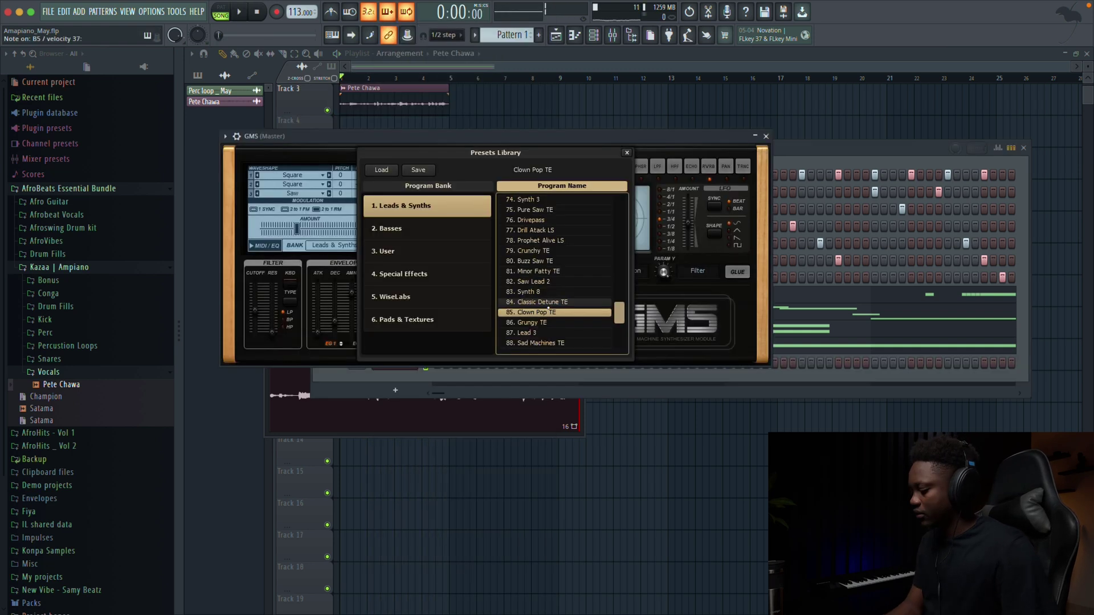
click(551, 303)
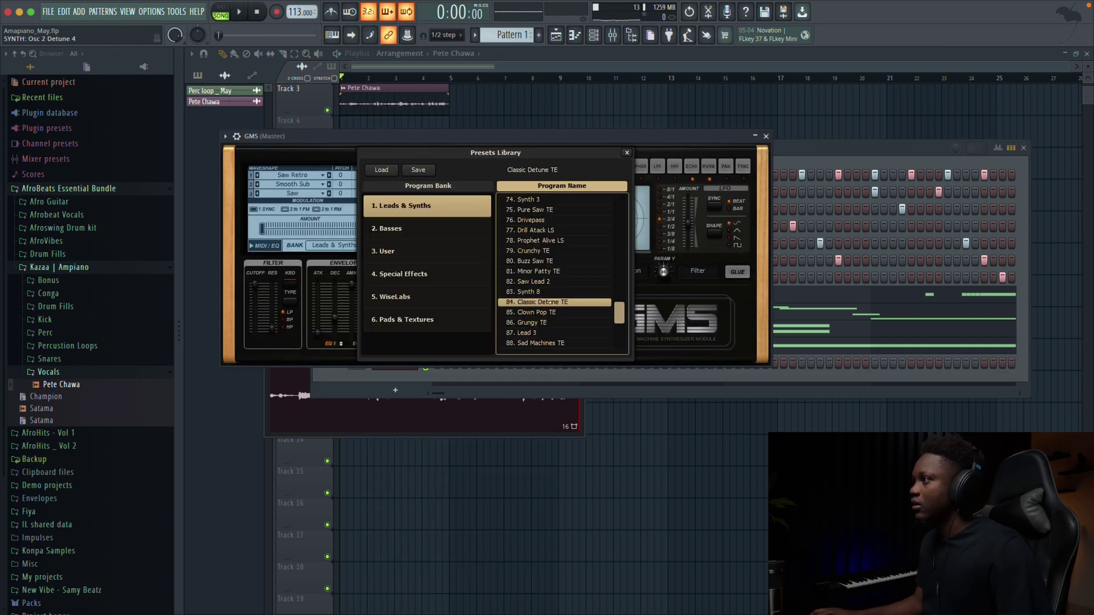
- Close the GMS window and record a short GMS phrase at the ends of bars 1 and 3
click(767, 137)
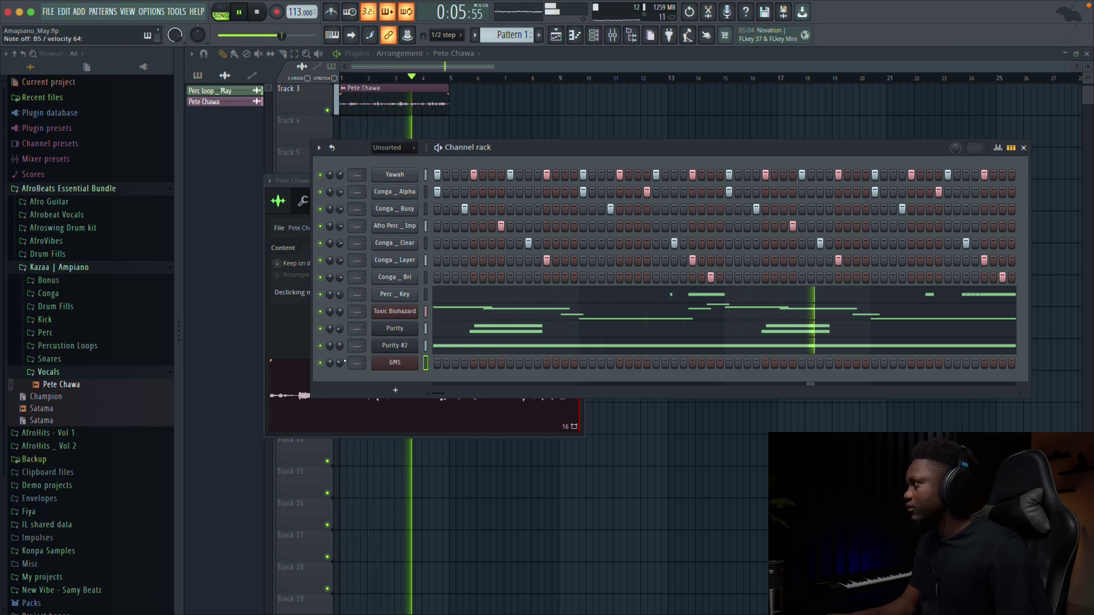
key(space)
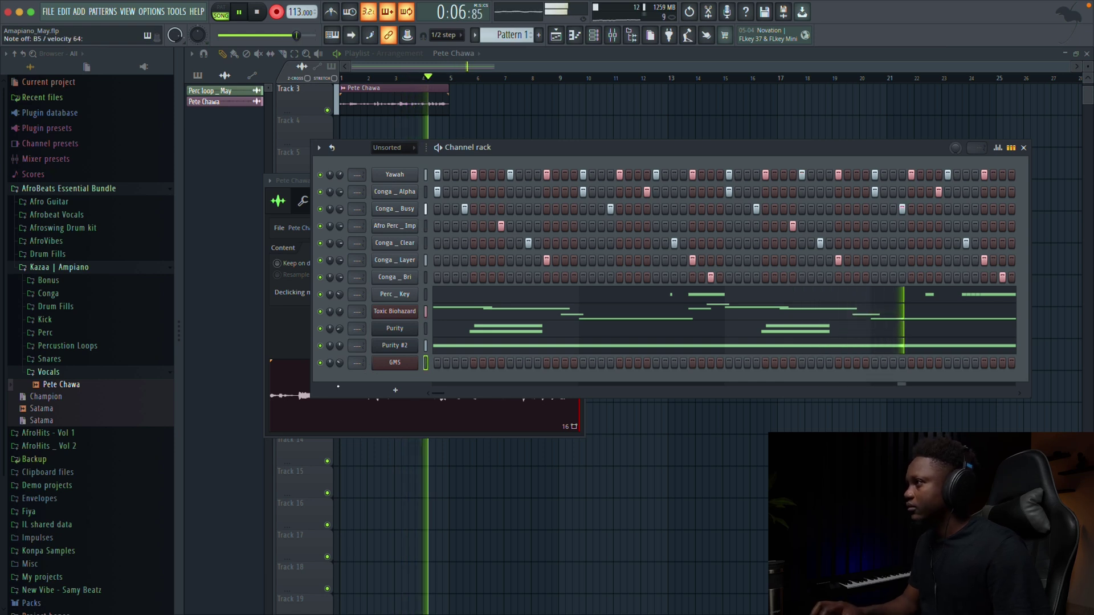
key(space)
- Add the Whistle sample from the Kazaa | Ampiano Bonus folder as a channel and record a few short whistle notes over the beat
click(48, 280)
drag(418, 376, 397, 377)
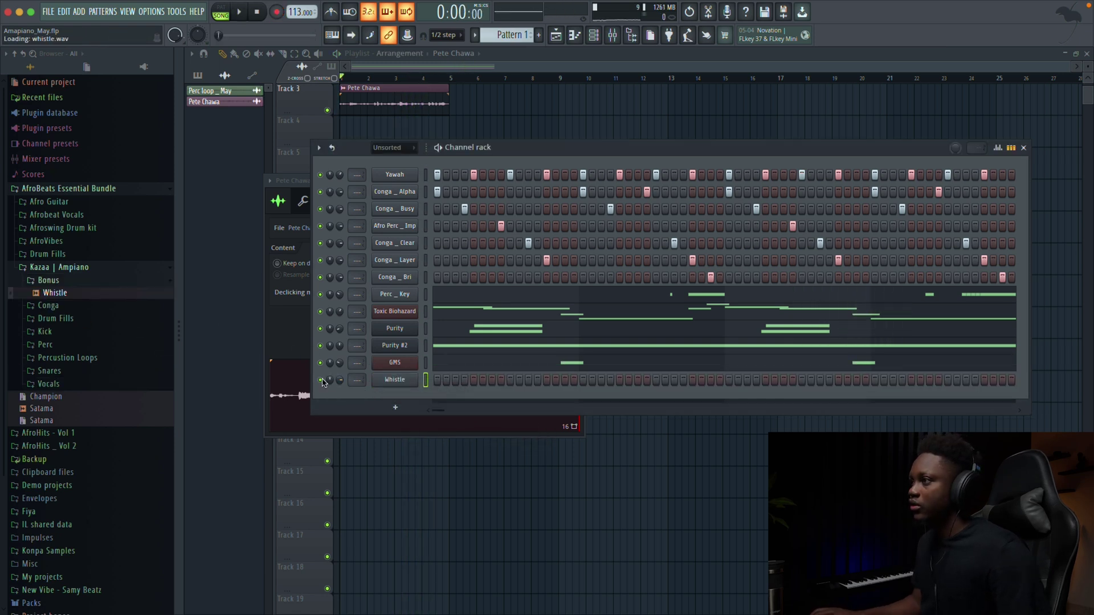
key(space)
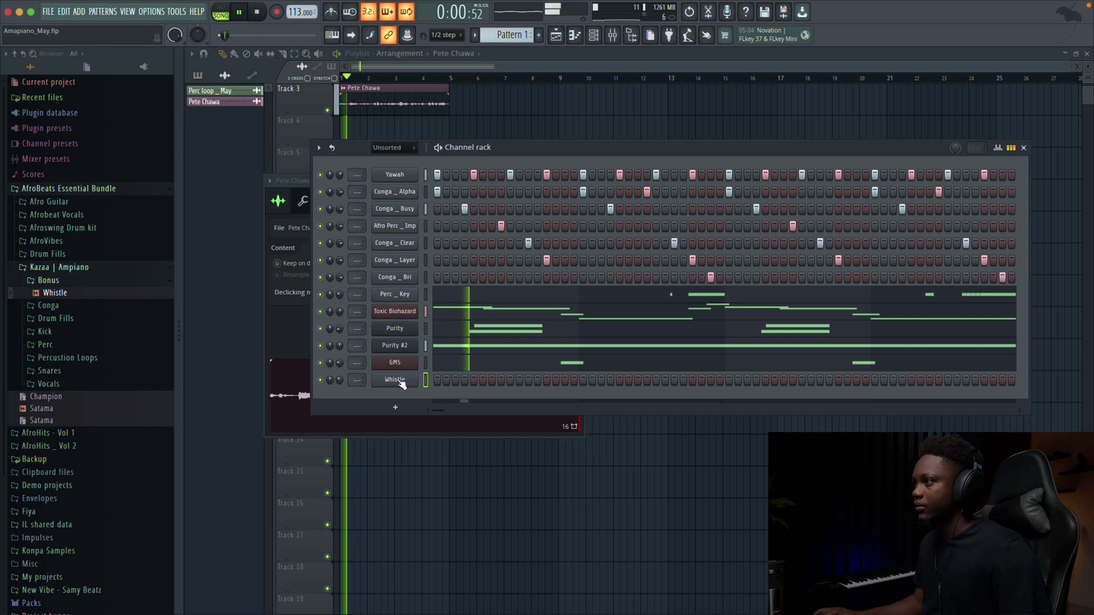
key(space)
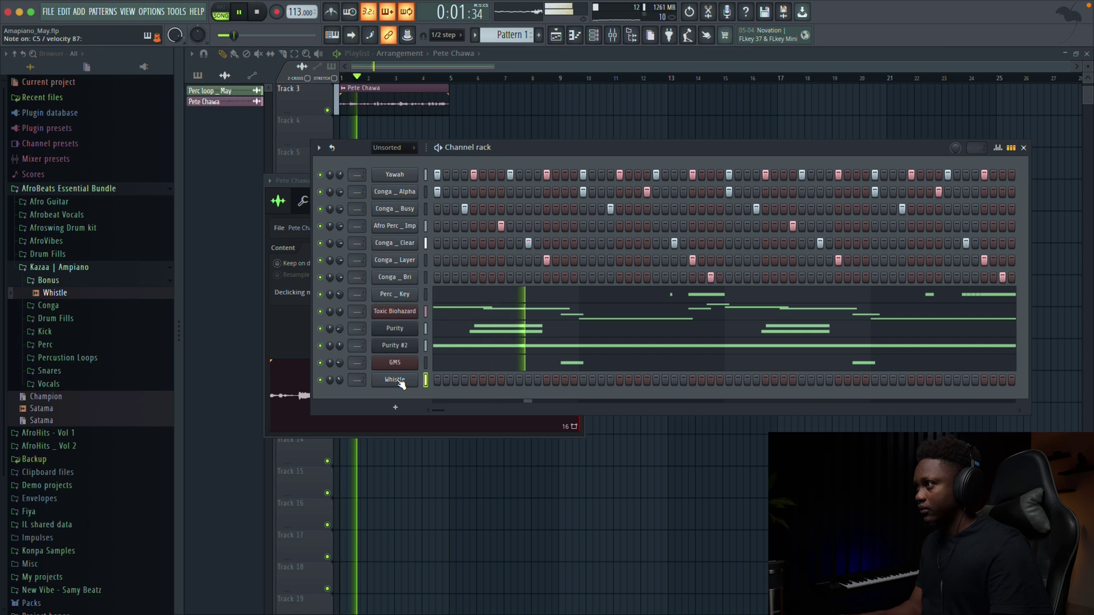
key(space)
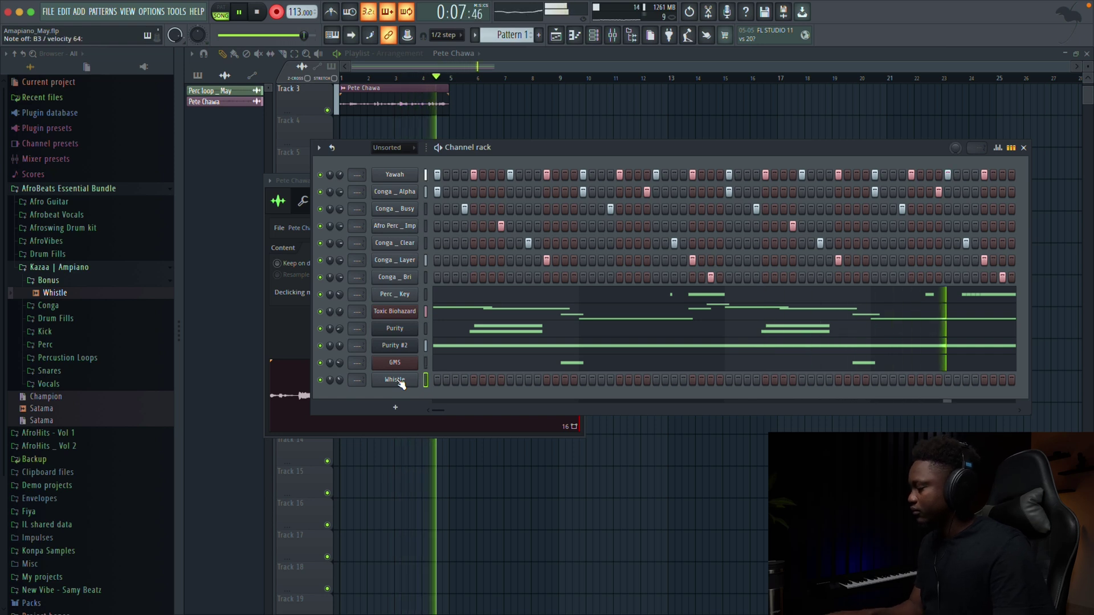
key(space)
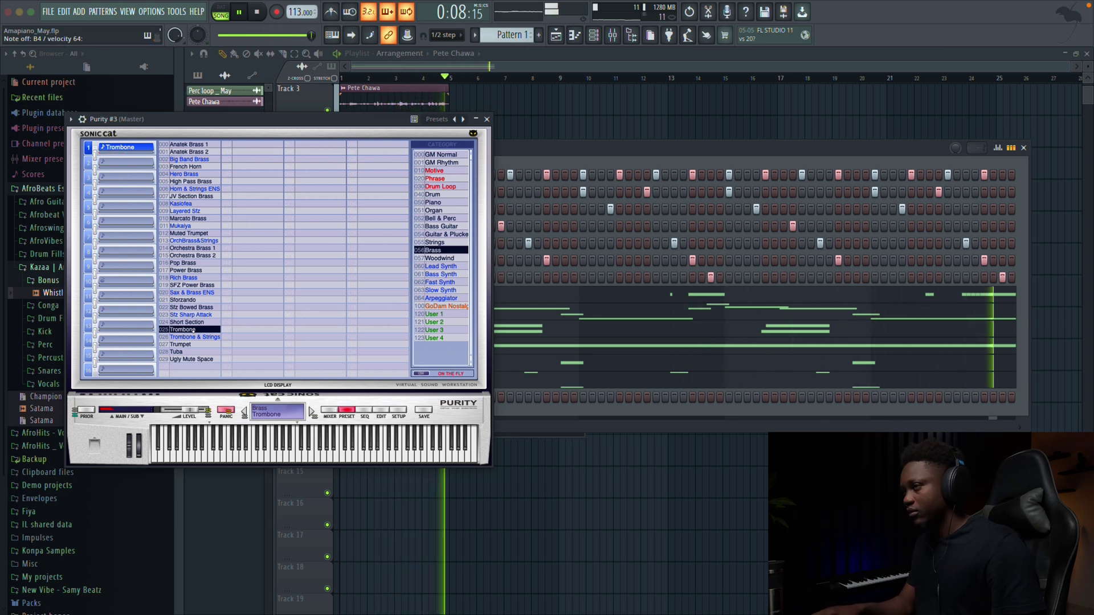
- Record short off-beat notes across all four bars on Purity #3 with the Trombone brass preset
key(space)
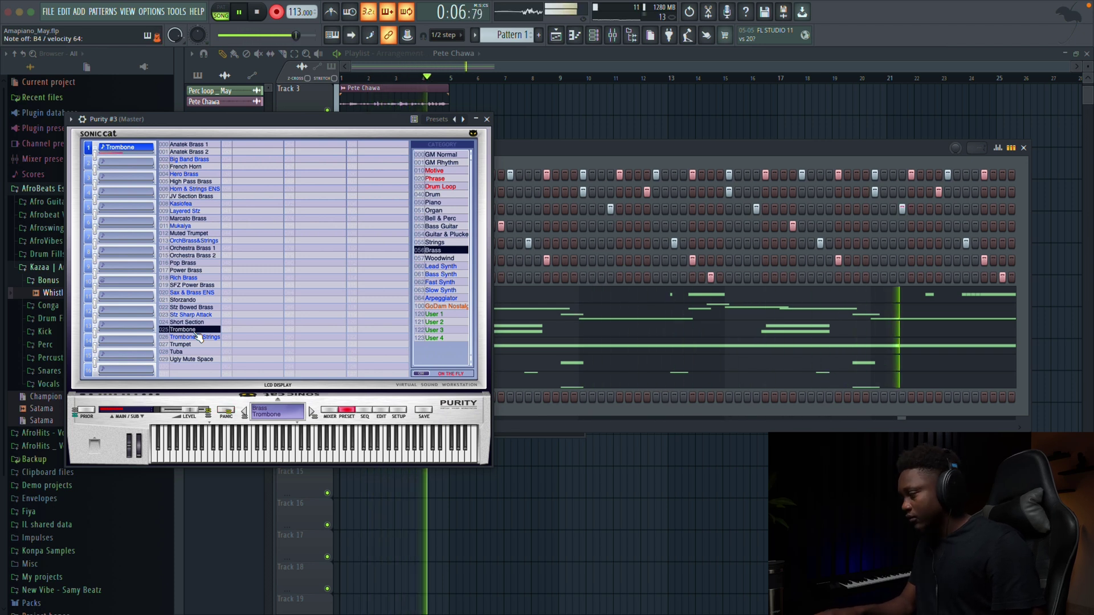
key(space)
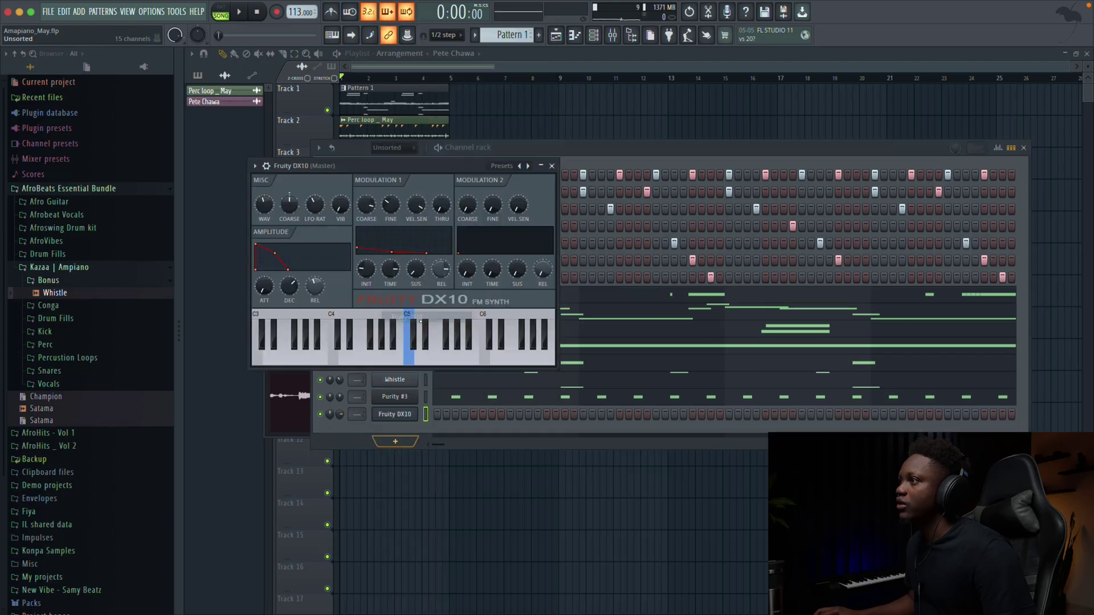
- Load the Log Drum preset in the Fruity DX10 channel
click(515, 166)
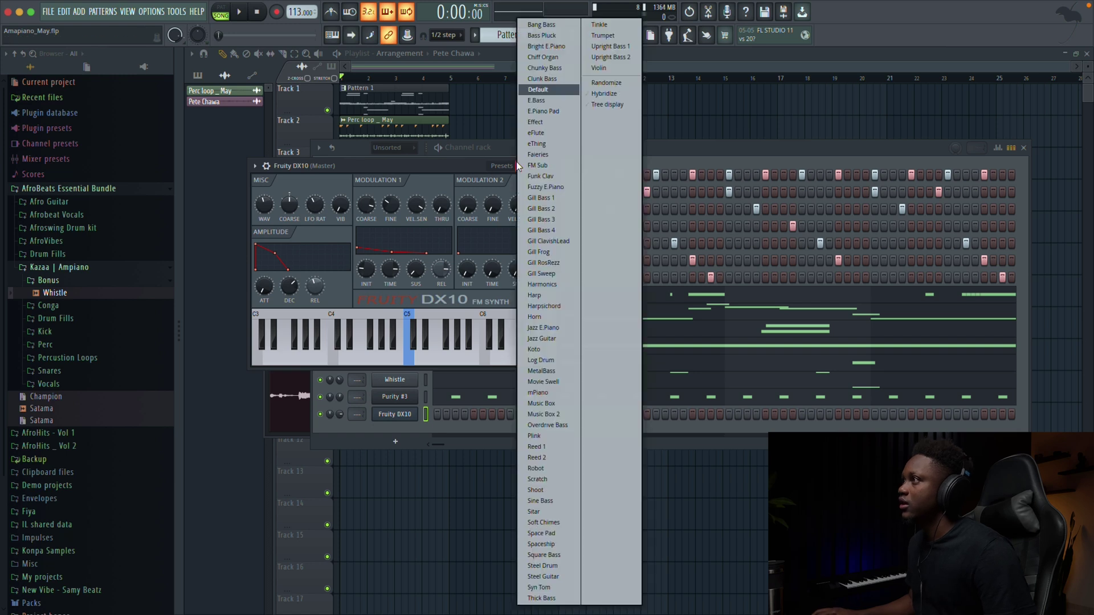
click(540, 360)
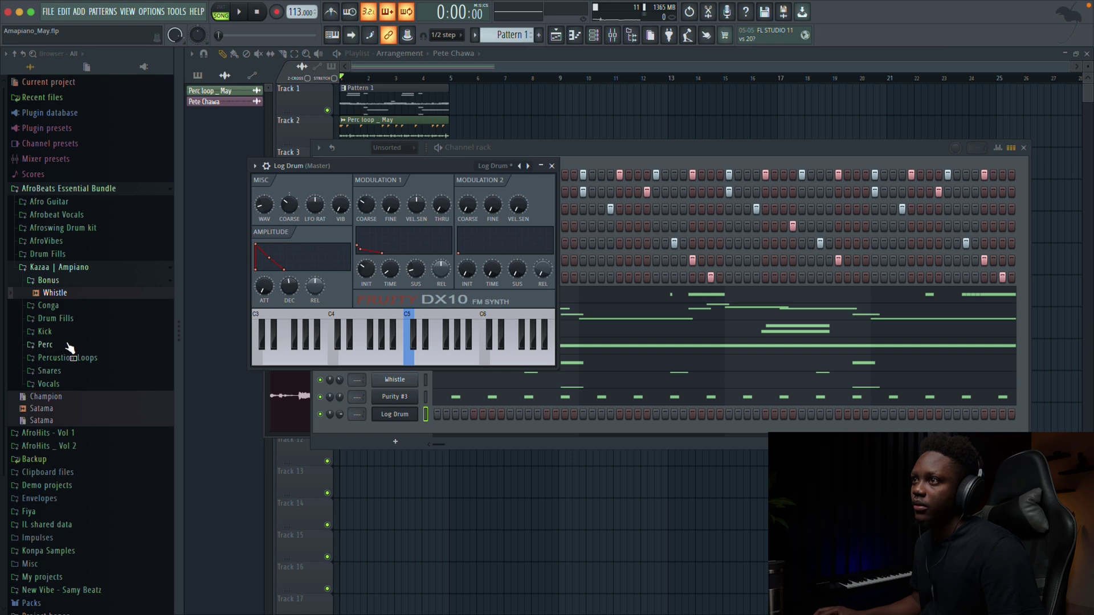
- Add the Snare _ Basic and Snare _ Small samples from the Snares folder as new channels
click(54, 373)
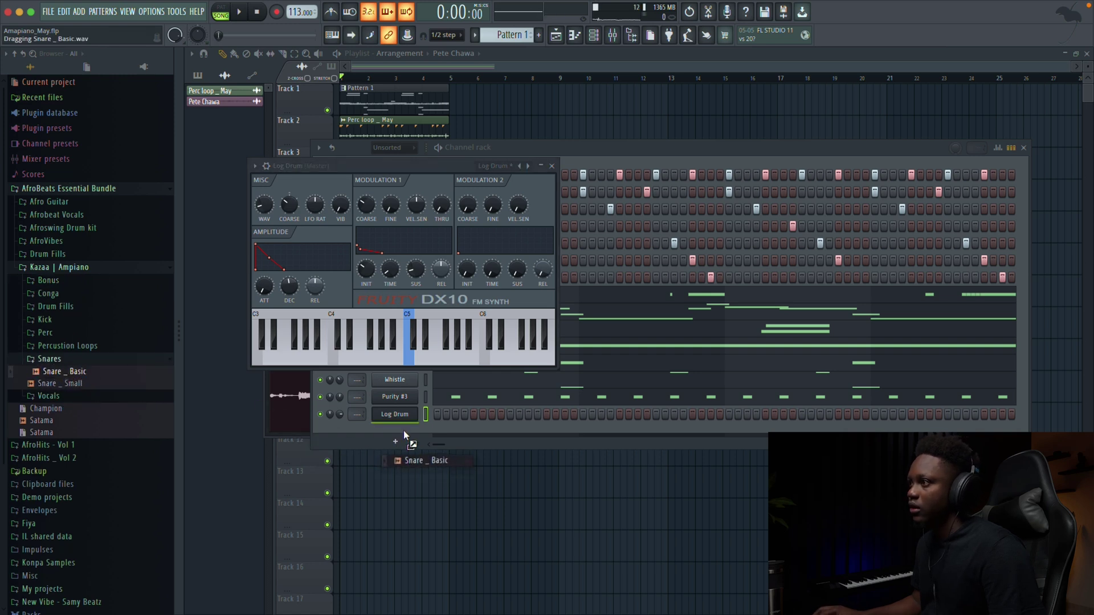
drag(403, 435, 414, 452)
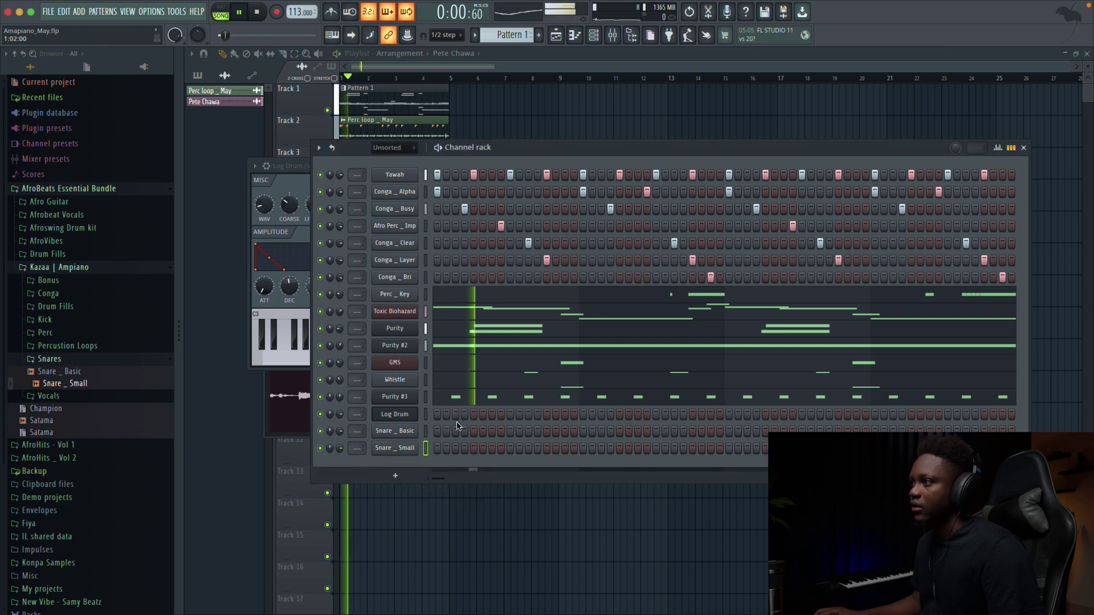
key(space)
- Open the Log Drum channel's piano roll, place a short C4 note at the start of bar 1 and play it back
right_click(415, 413)
click(441, 415)
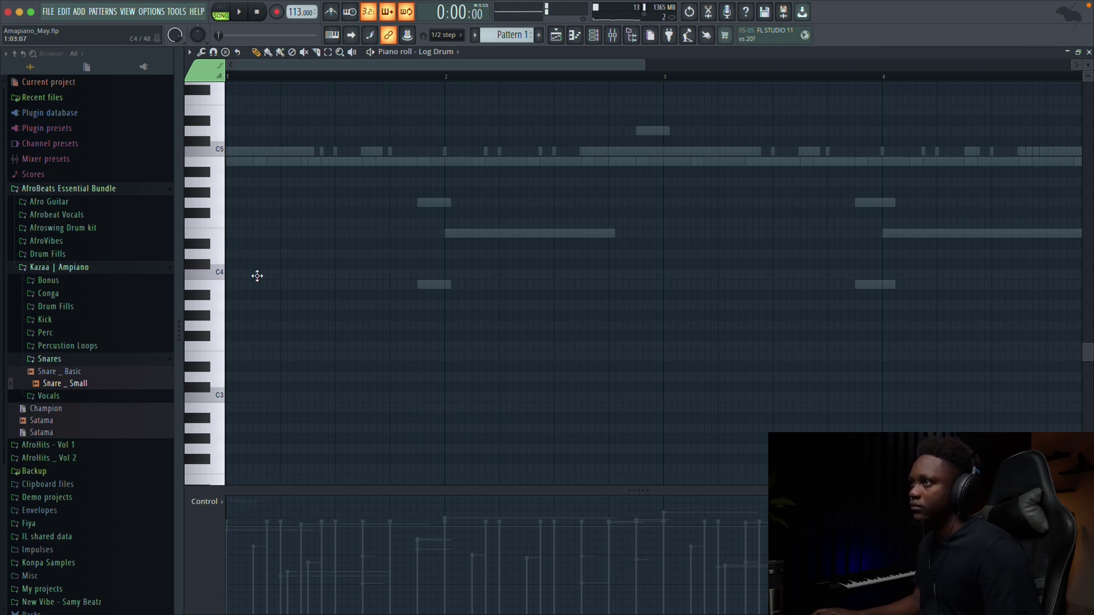
drag(159, 278, 314, 570)
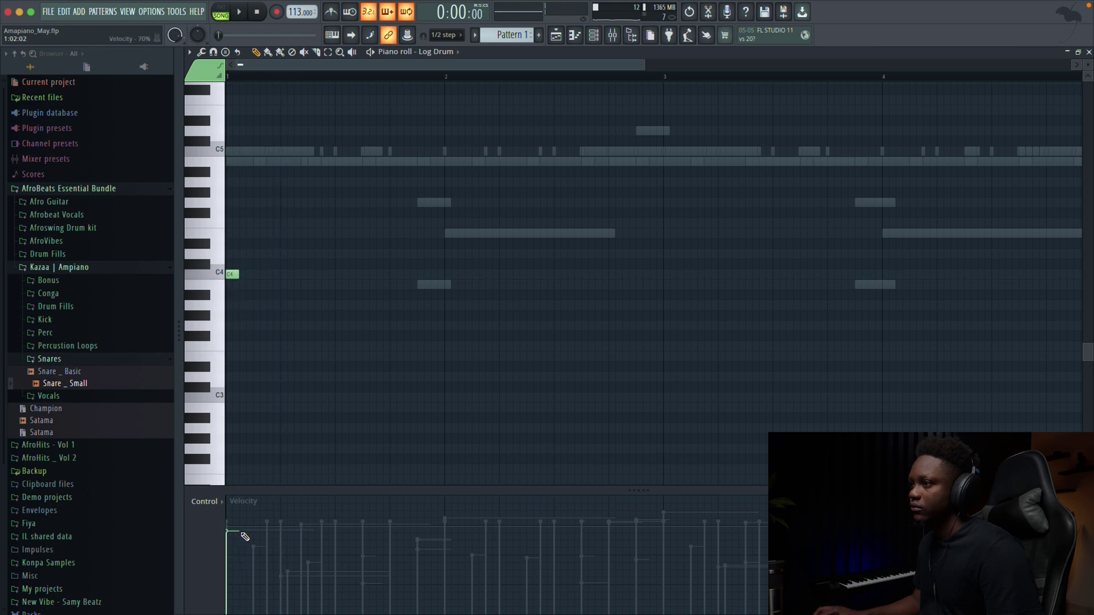
key(space)
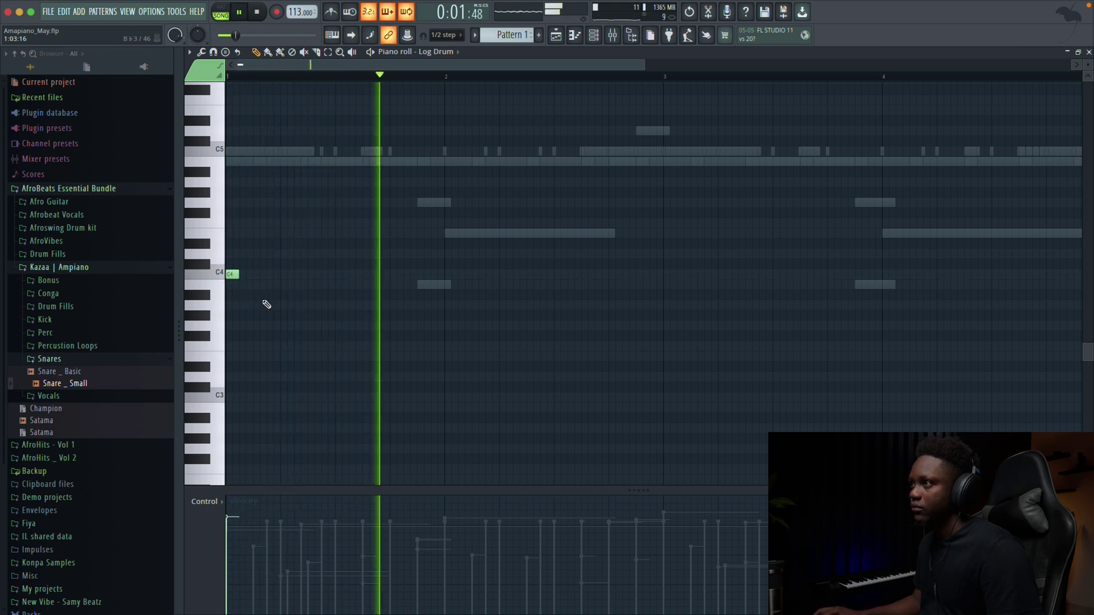
- Switch to the Paint tool in the piano roll and set the snap to 1/4 step
click(267, 52)
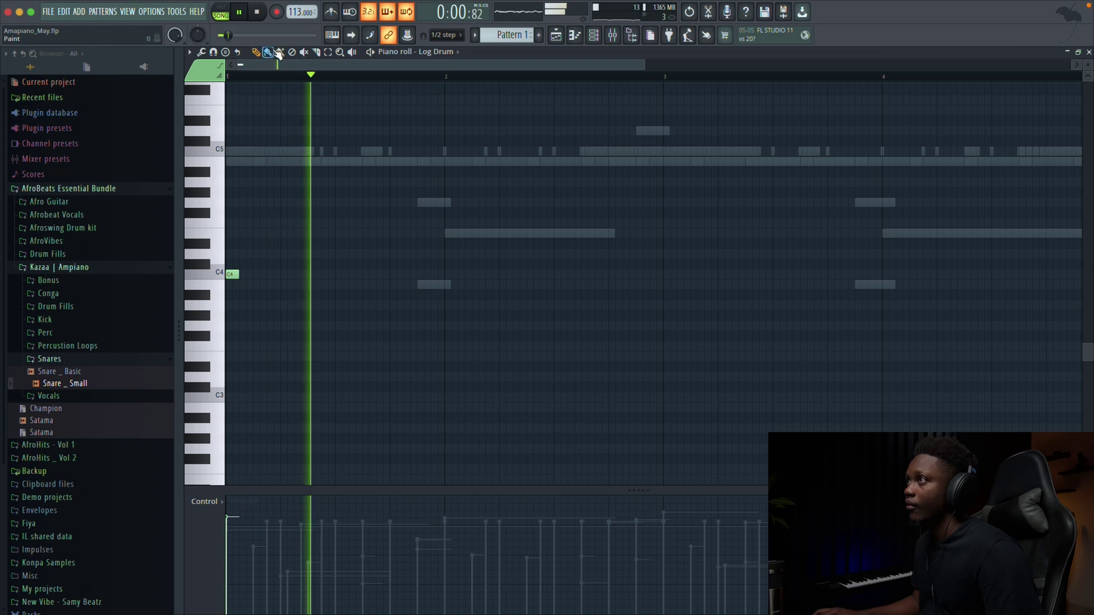
key(space)
click(444, 34)
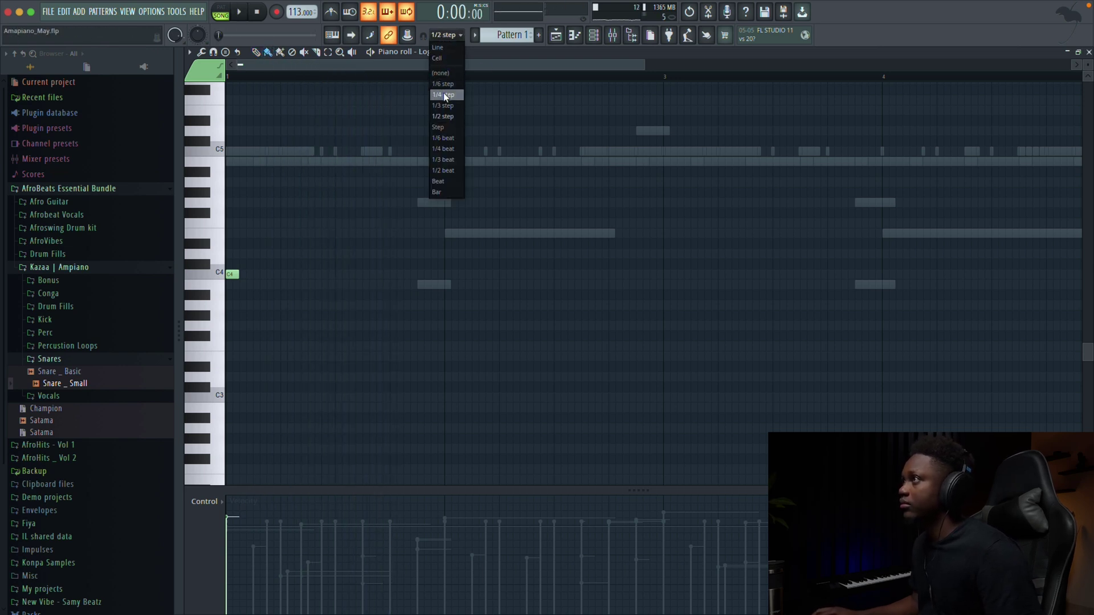
click(443, 95)
key(space)
click(397, 327)
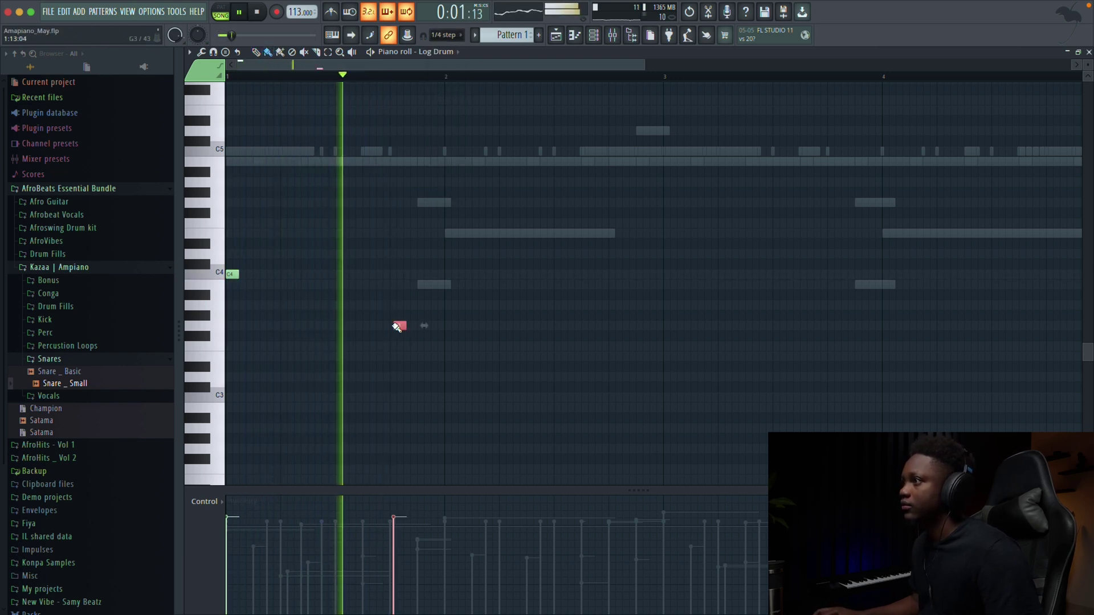
right_click(399, 325)
key(space)
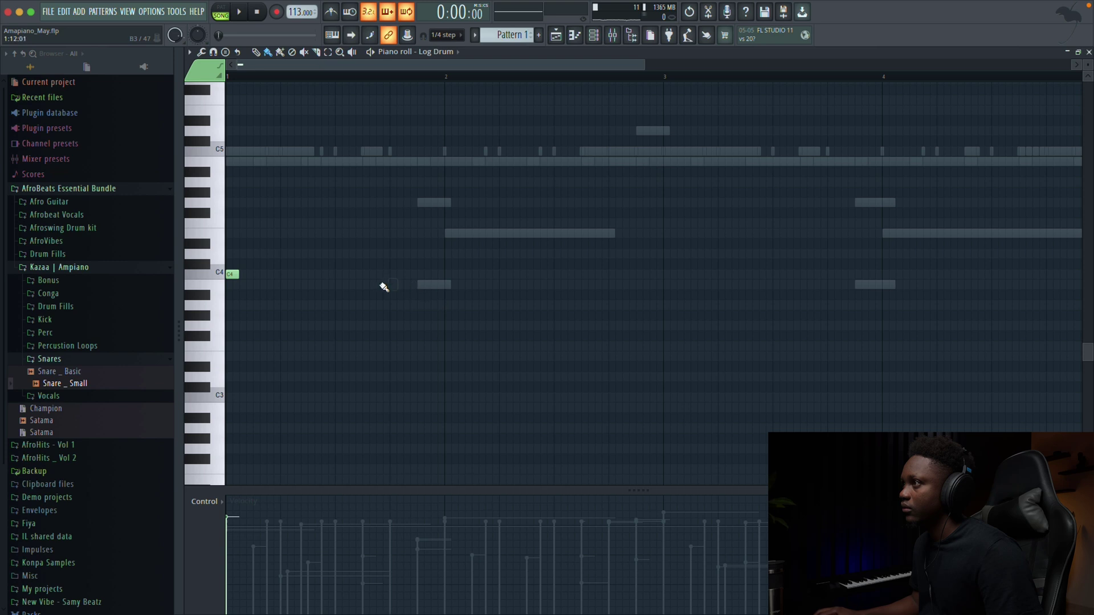
- Paint a roll of five 1/4-step B3 notes starting on beat 4 of bar 1 in the Log Drum piano roll
key(space)
drag(391, 285, 420, 285)
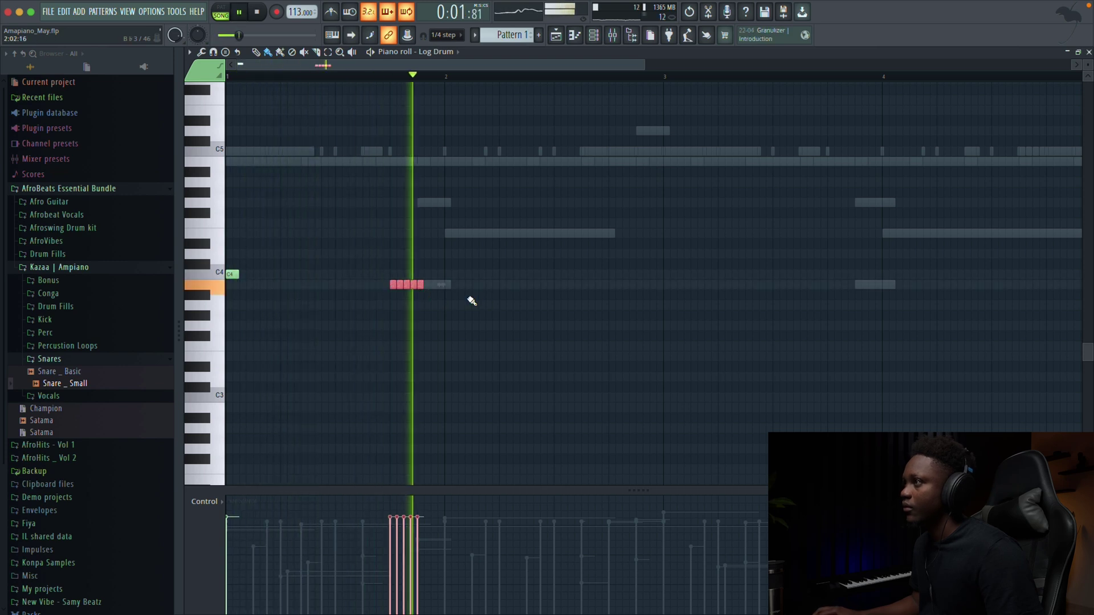
key(space)
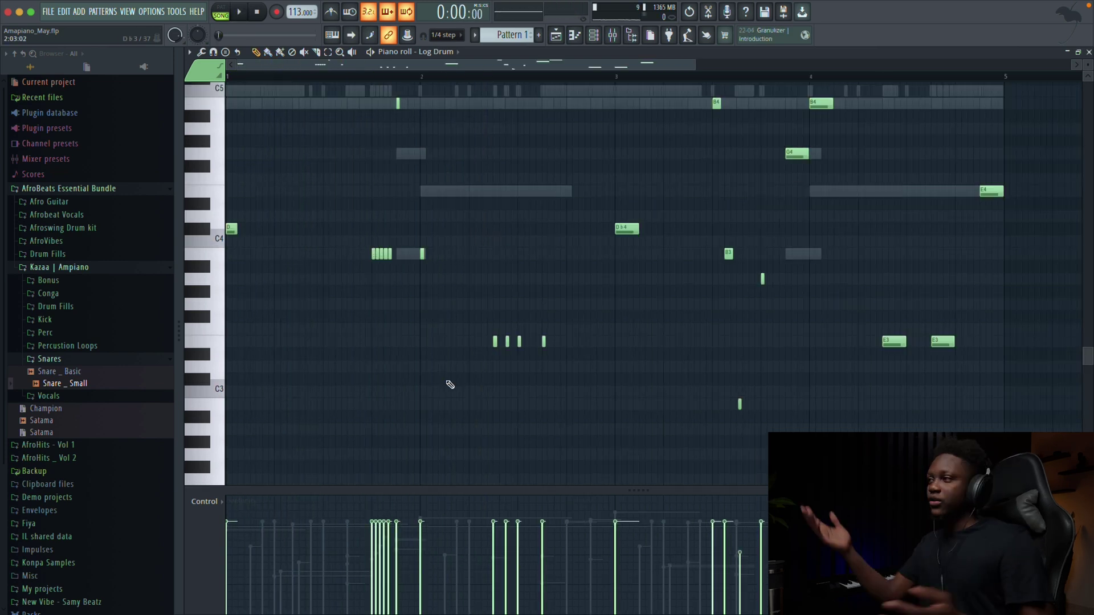
- Play through the four-bar Log Drum line in the piano roll and close the piano roll
key(space)
scroll(431, 404, down, 3)
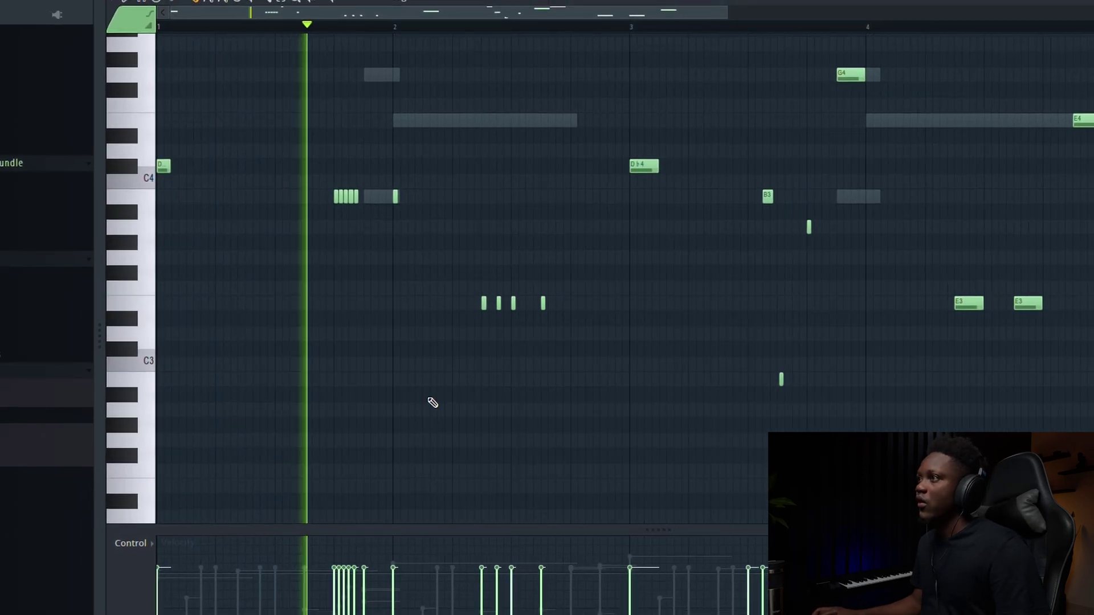
scroll(435, 400, up, 5)
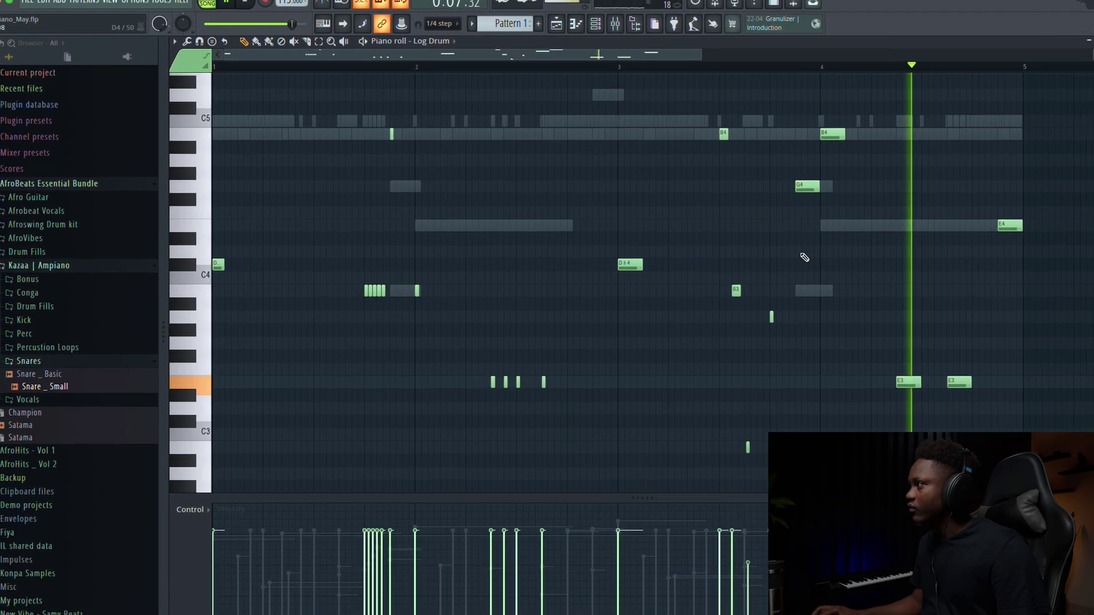
key(Escape)
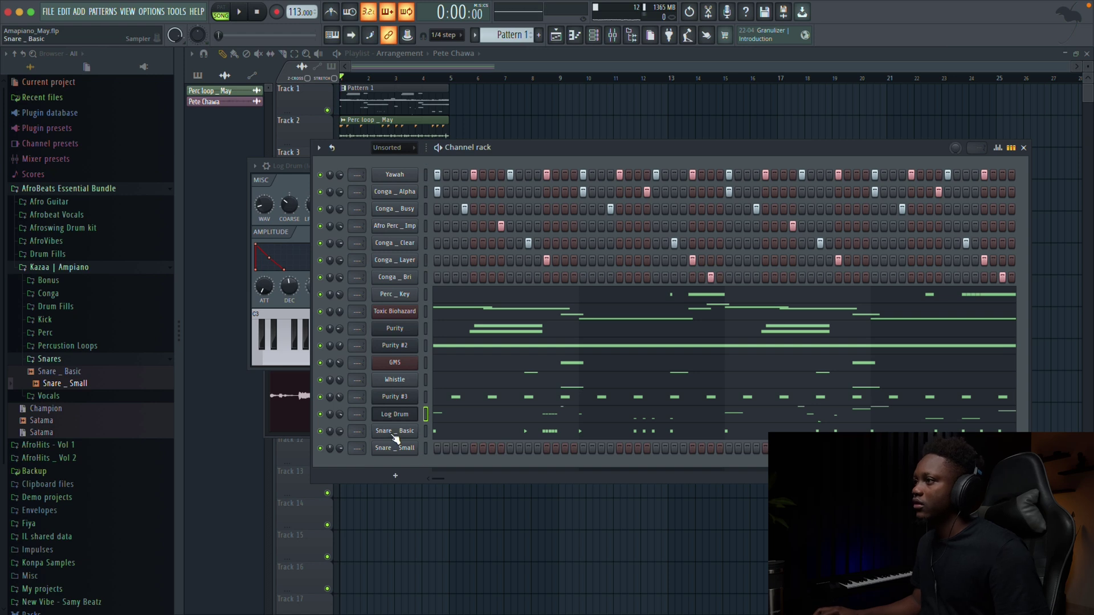
- Play the beat with the Snare _ Basic pattern and add Snare _ Small hits on steps 8 and 24
click(453, 437)
key(space)
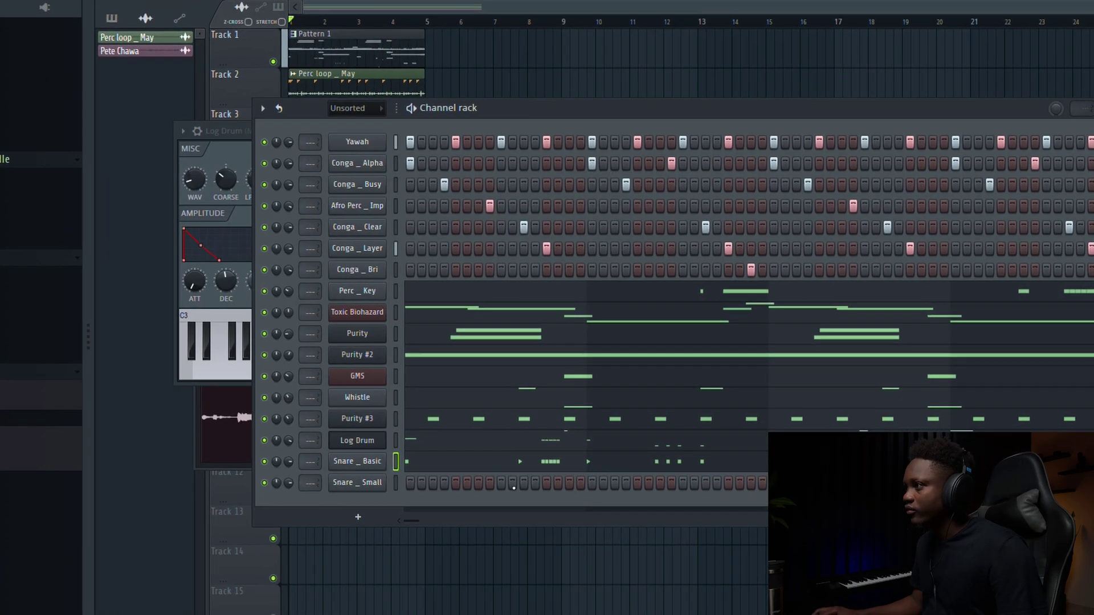
key(space)
key(space)
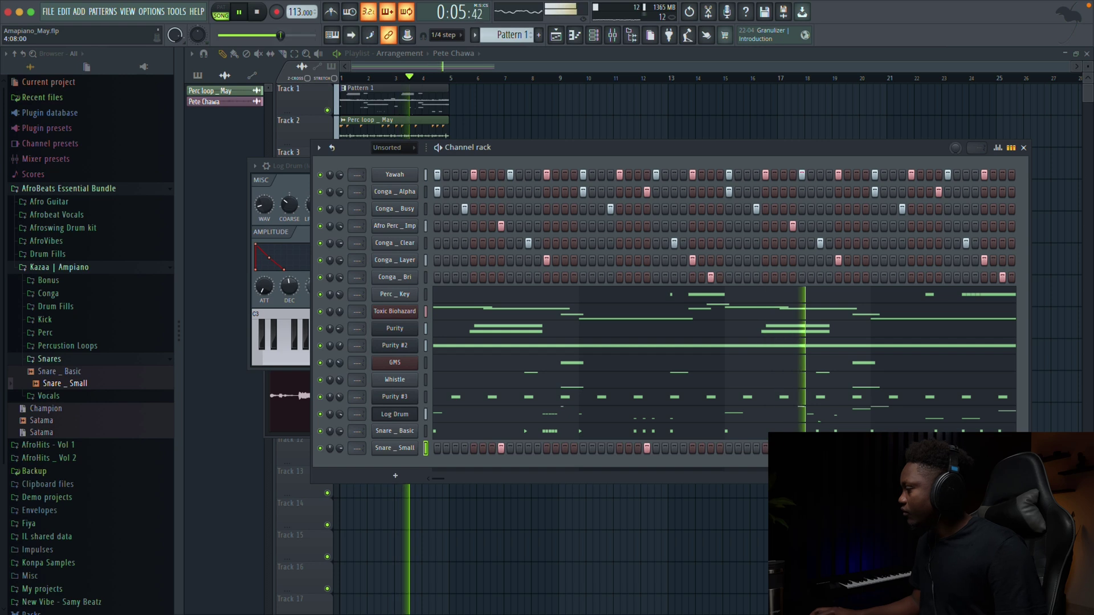
key(space)
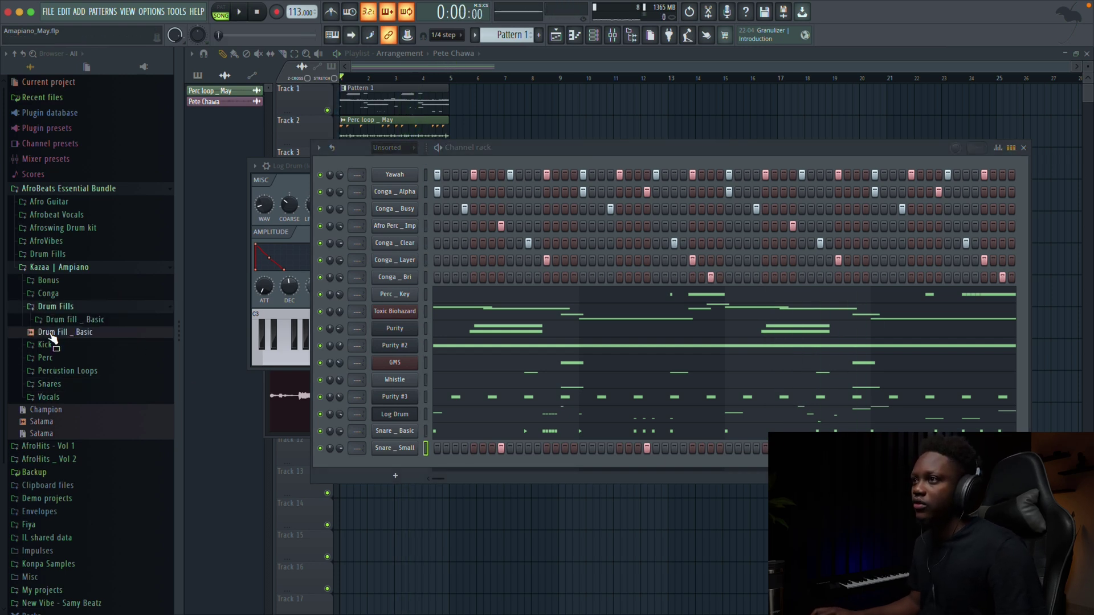
- Place the Drum Fill _ Basic sample on Track 4, starting at step 11 of bar 4, and preview it with the beat
drag(687, 534, 692, 517)
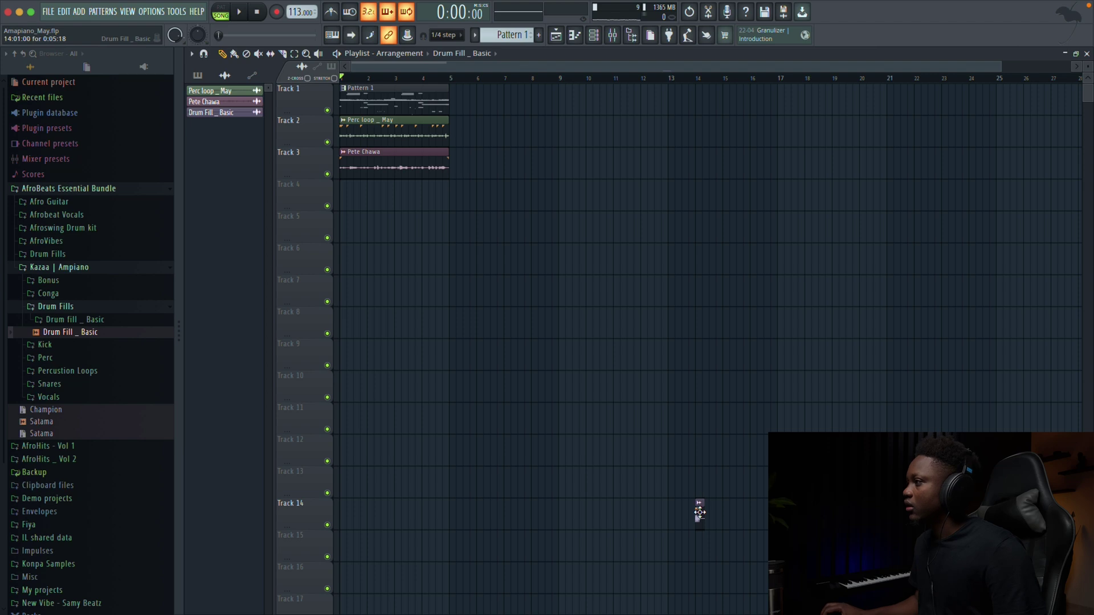
drag(449, 213, 440, 182)
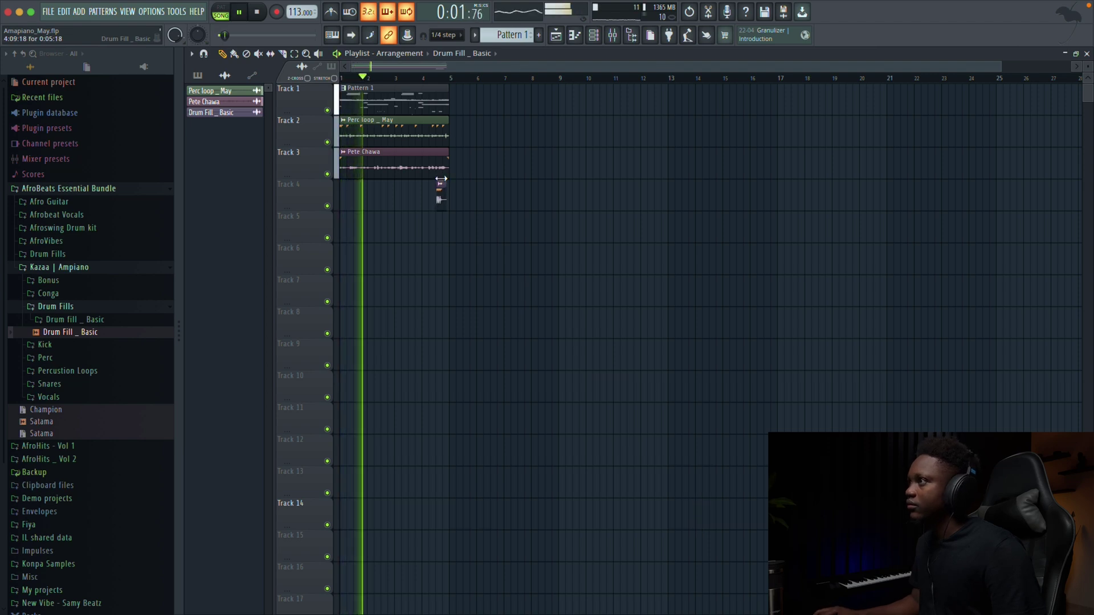
scroll(440, 183, up, 5)
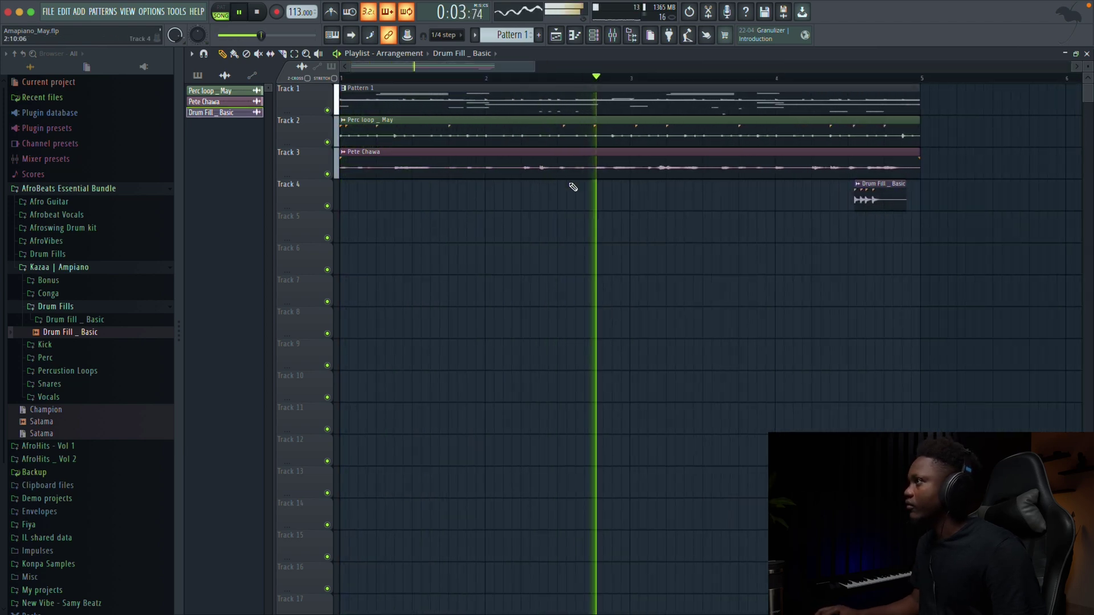
drag(890, 202, 890, 199)
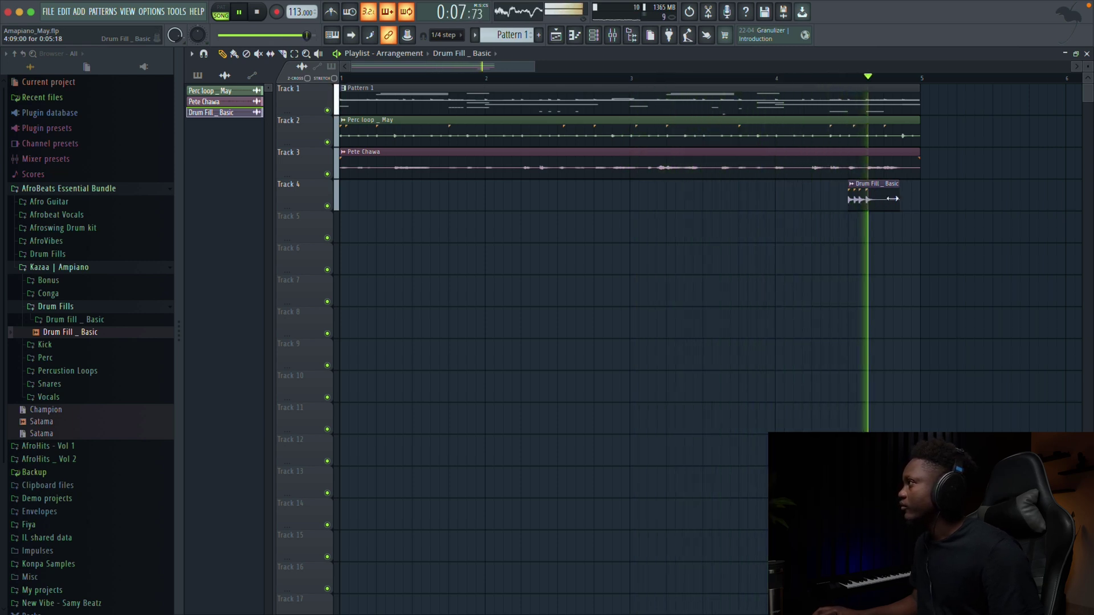
drag(883, 197, 901, 195)
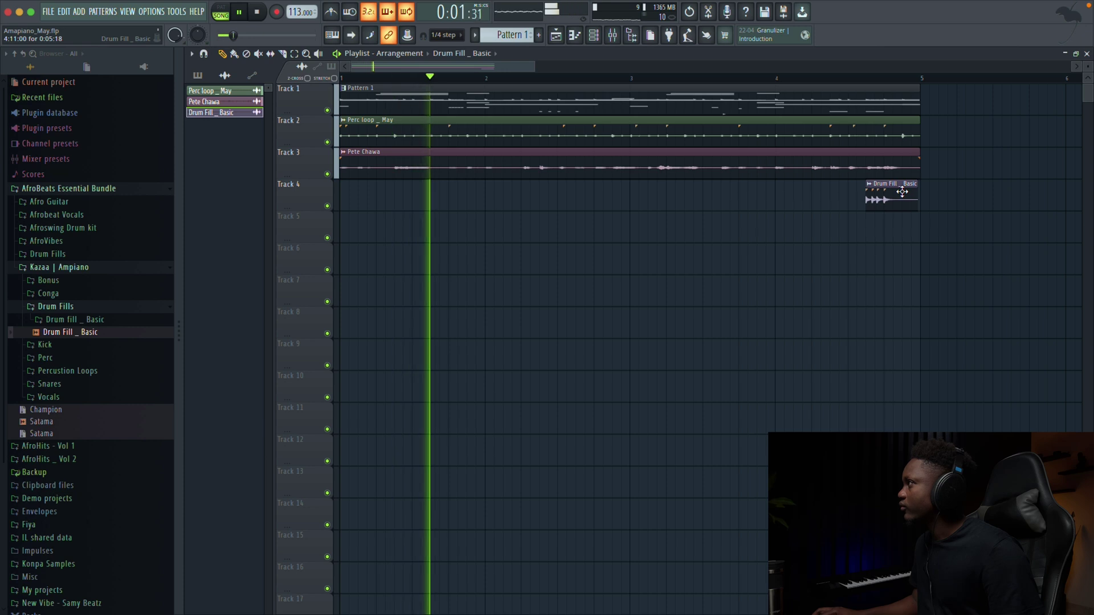
click(786, 80)
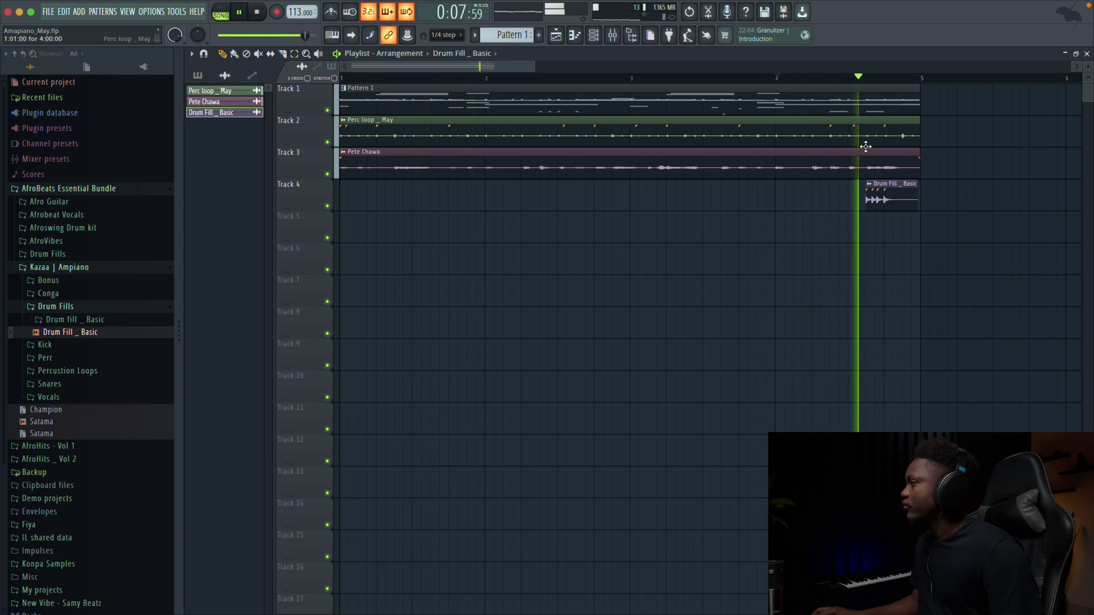
- Lower the channel volume of the Drum Fill _ Basic audio clip, close its settings and show the channel rack
double_click(884, 199)
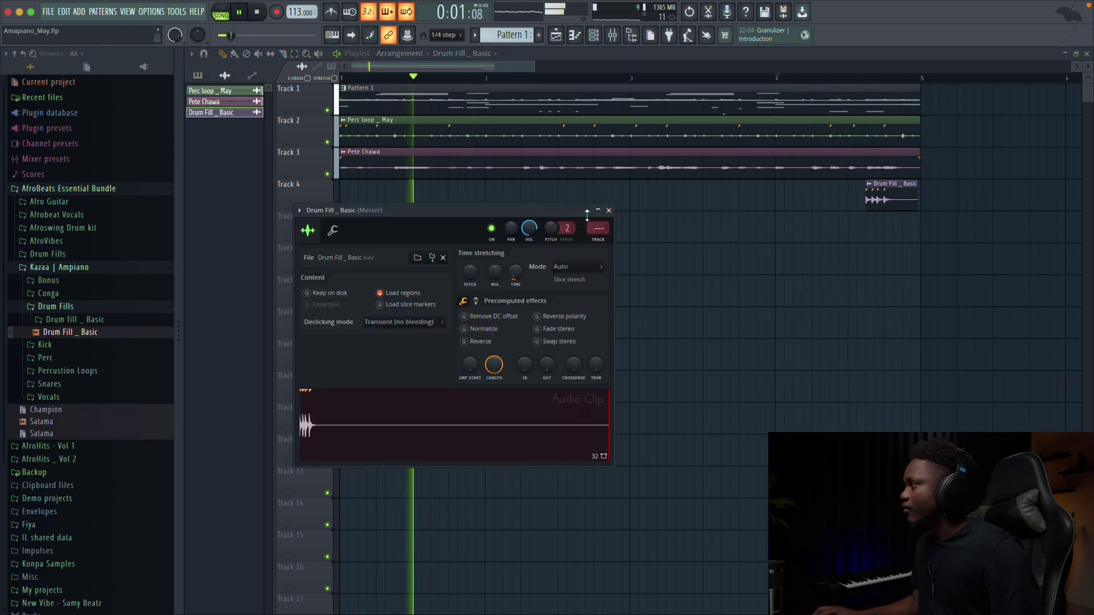
drag(529, 228, 529, 244)
click(608, 210)
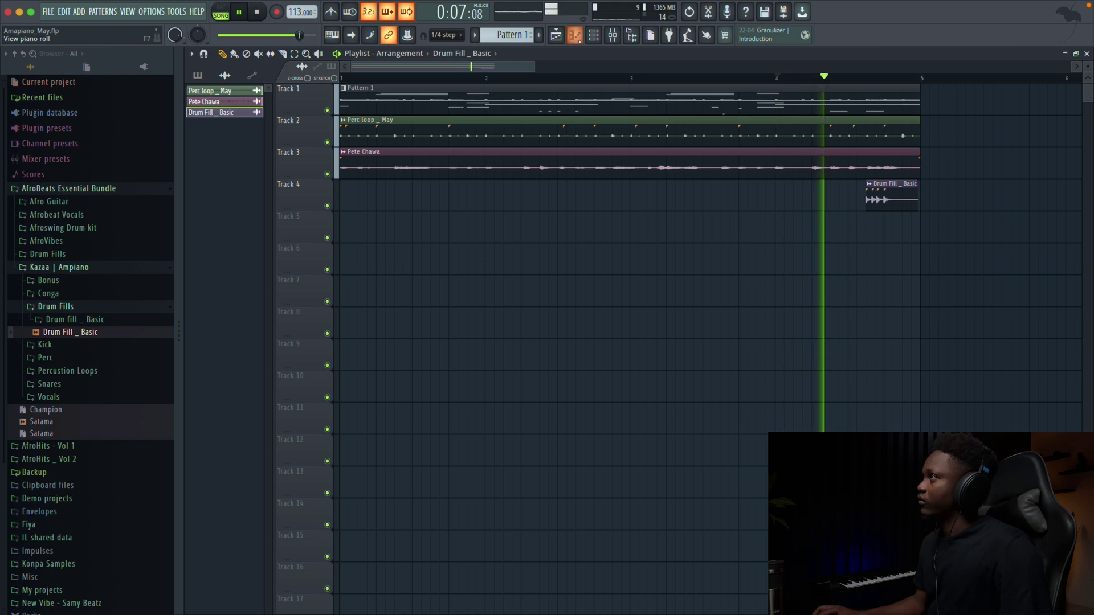
click(592, 36)
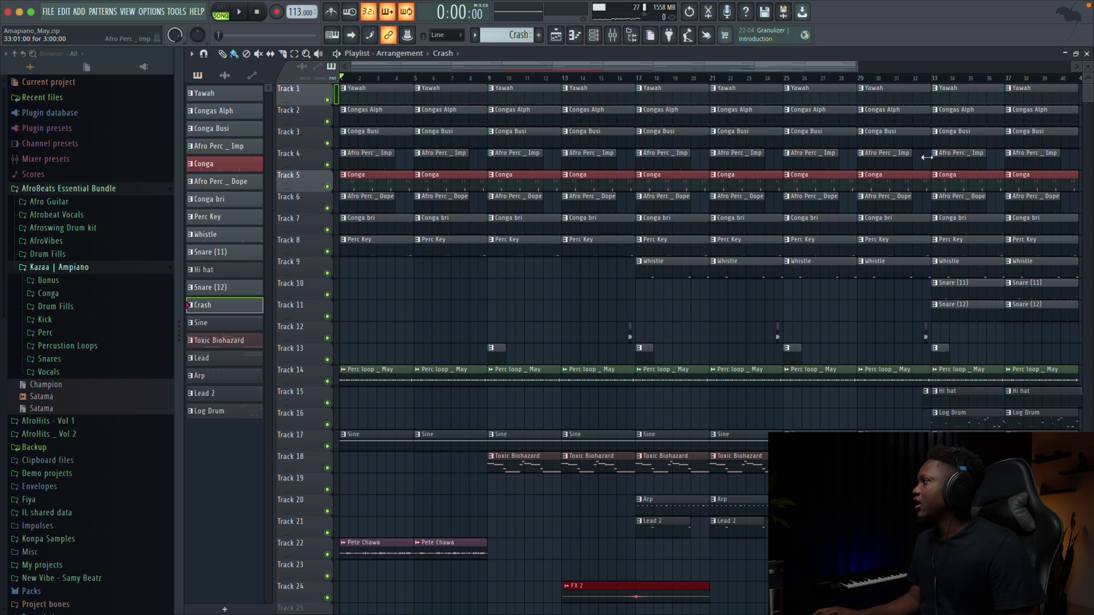
- Play the full song arrangement in the playlist from bar 1 to about bar 40 and stop playback
key(space)
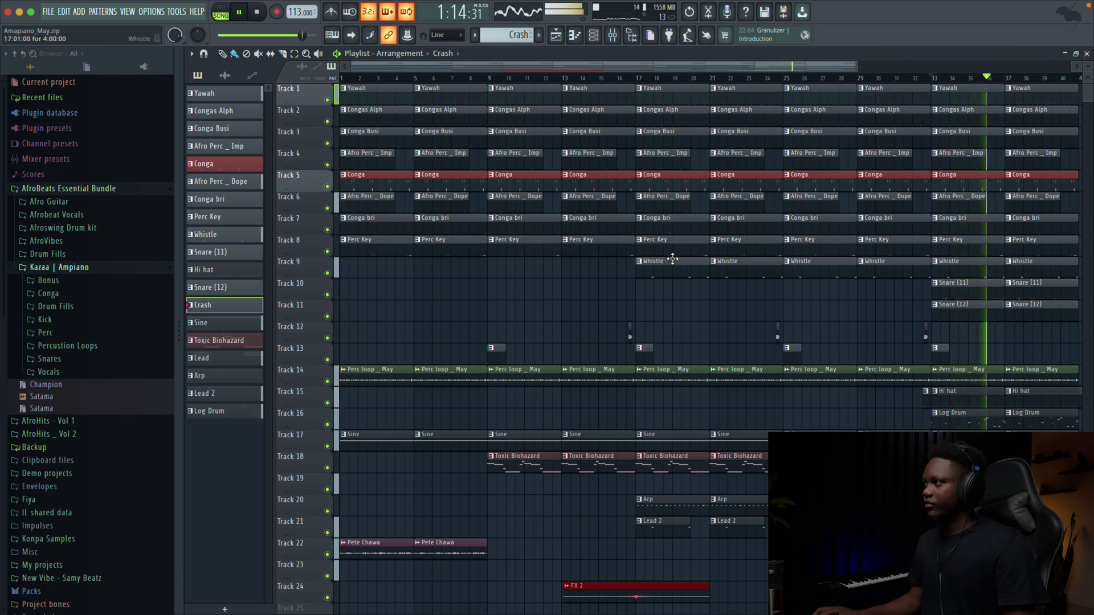
key(space)
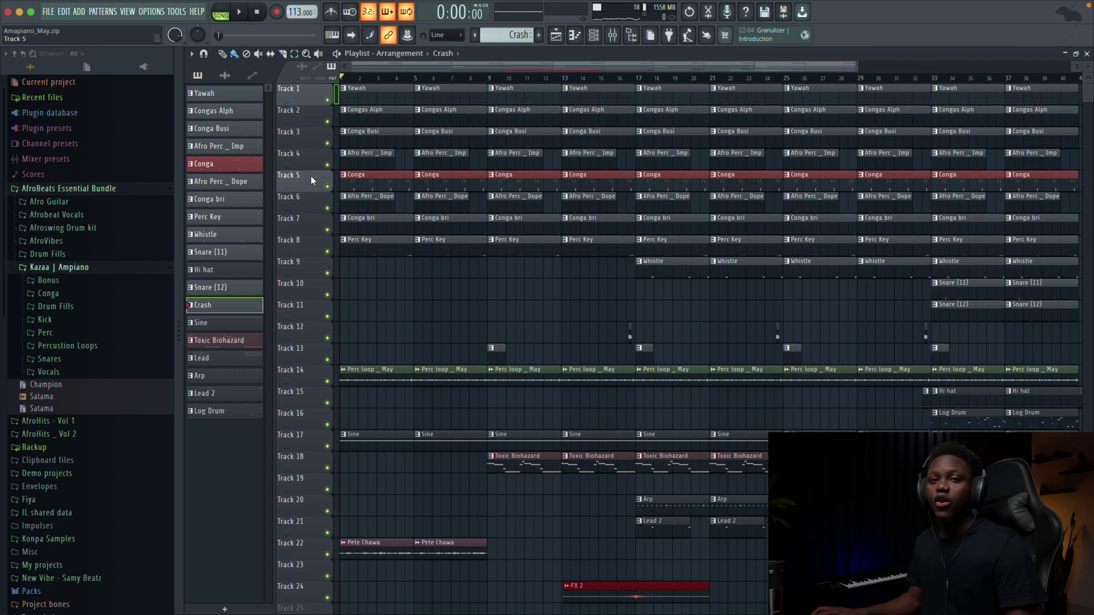
key(space)
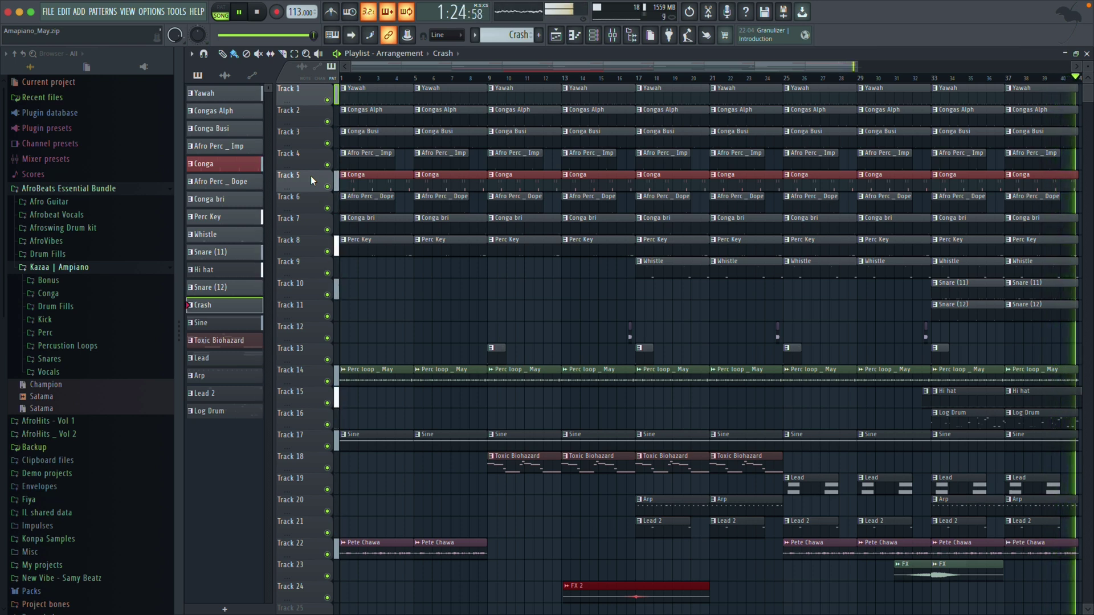
key(space)
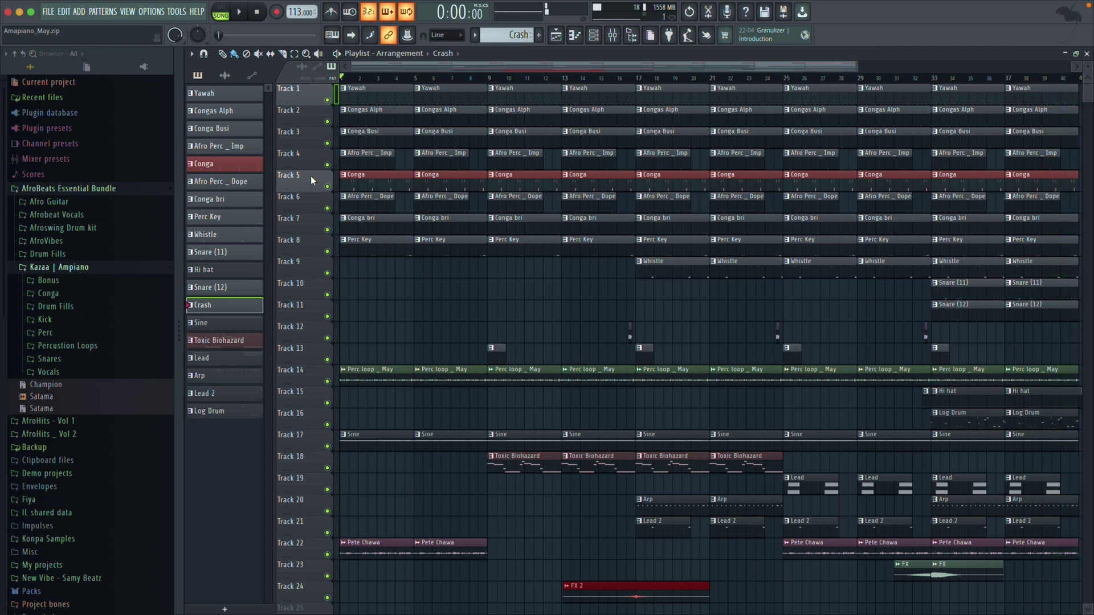